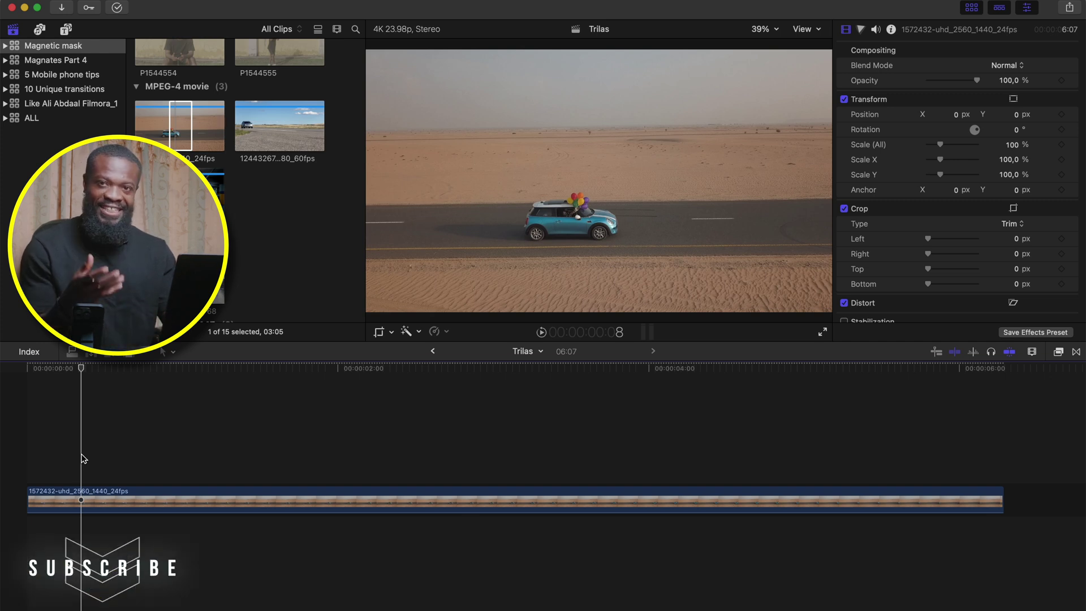
Duplicate the car clip directly above the original and disable the lower copy.
click(424, 500)
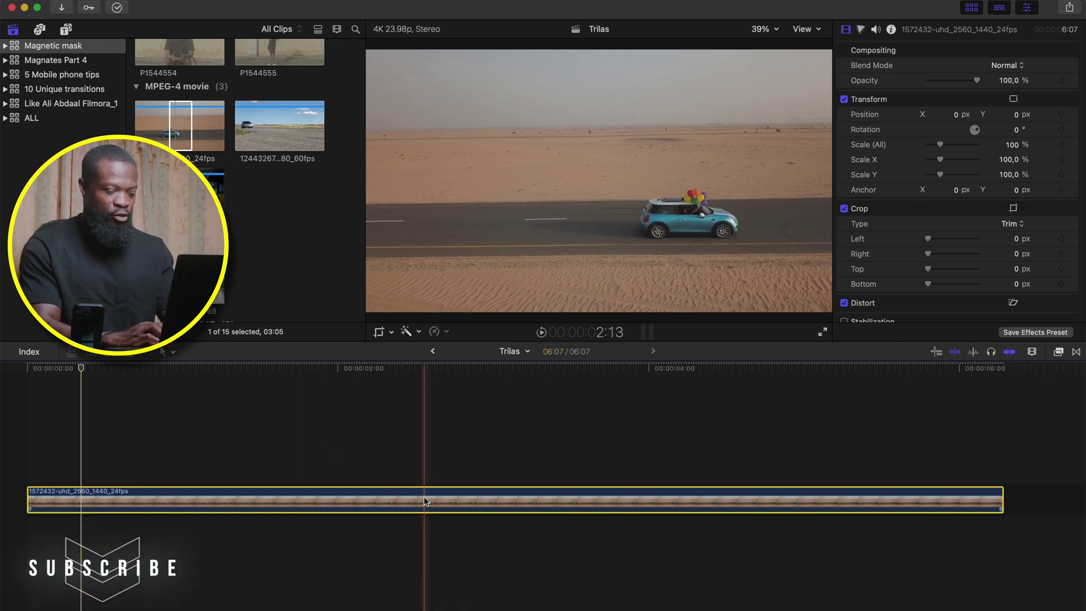
drag(424, 500, 426, 454)
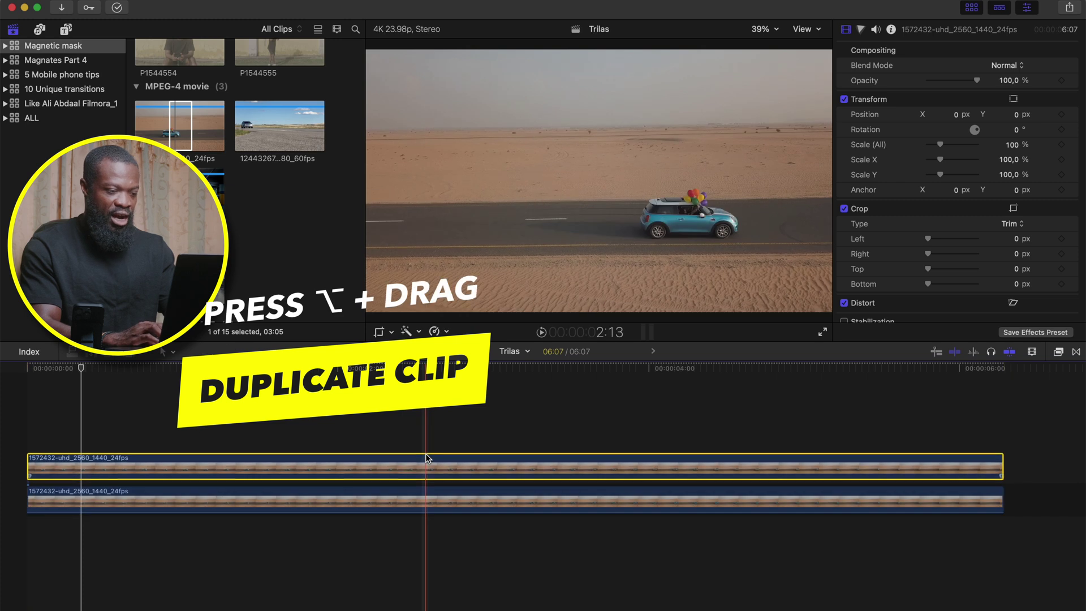
click(450, 493)
key(v)
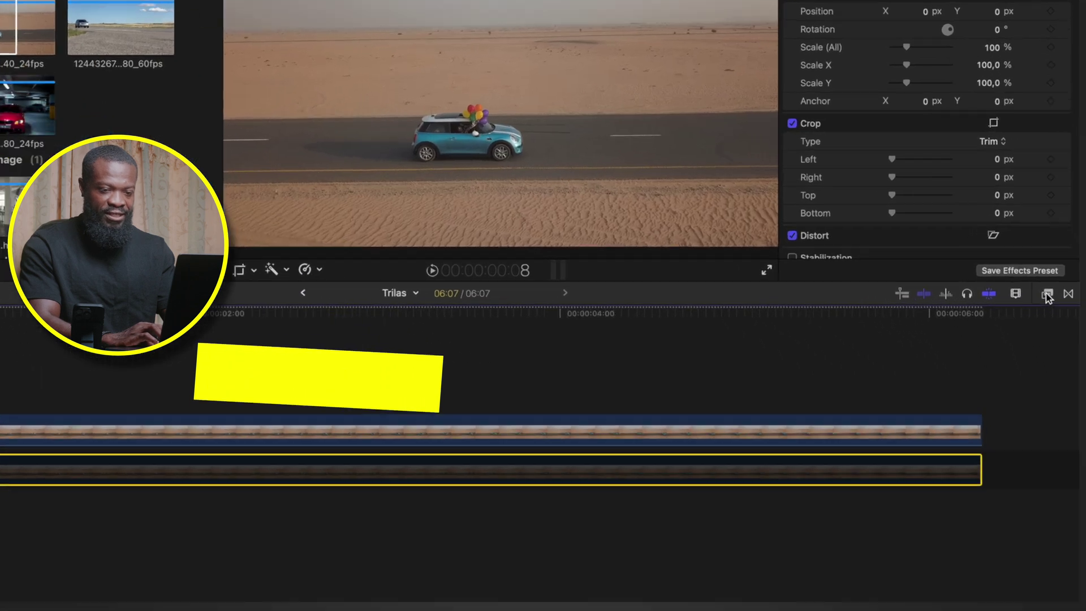
Apply a Magnetic Mask from the Masks and Keying effects to the car in the upper clip and extend it to the balloons.
click(1059, 352)
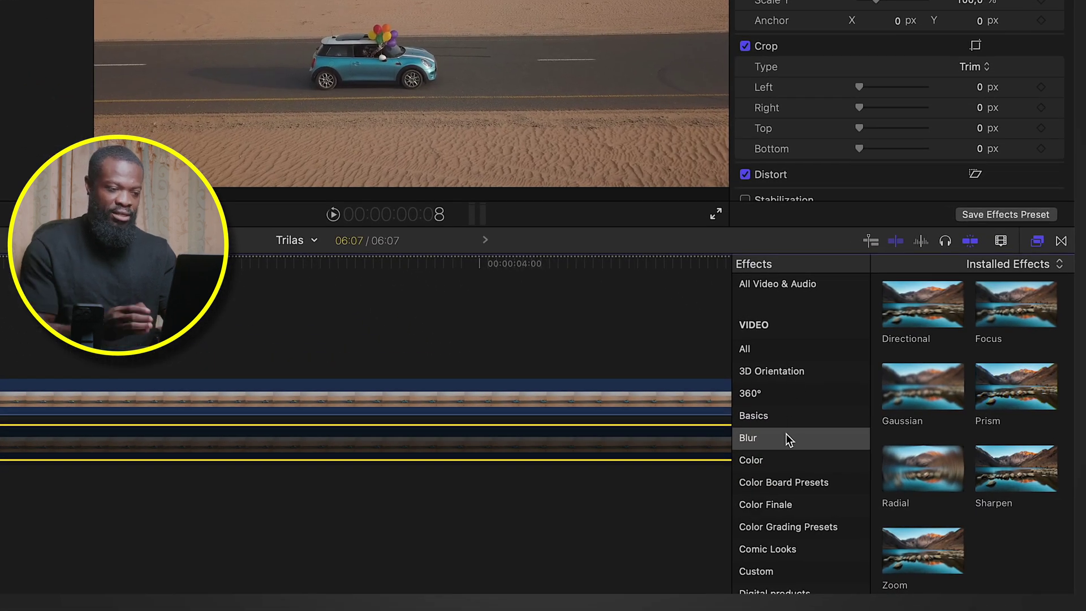
scroll(781, 481, down, 5)
click(772, 537)
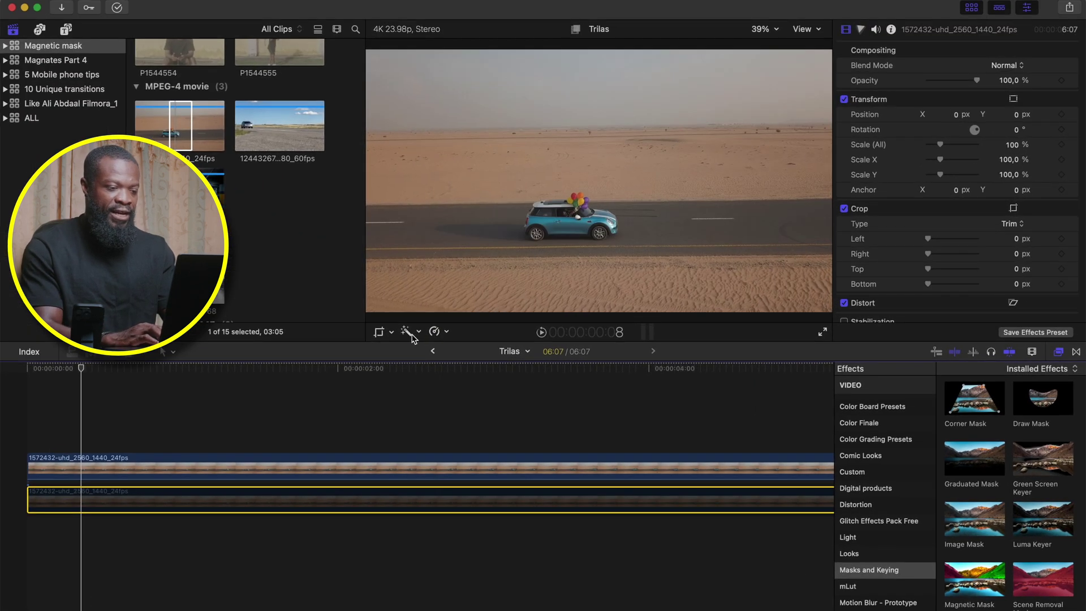
click(417, 333)
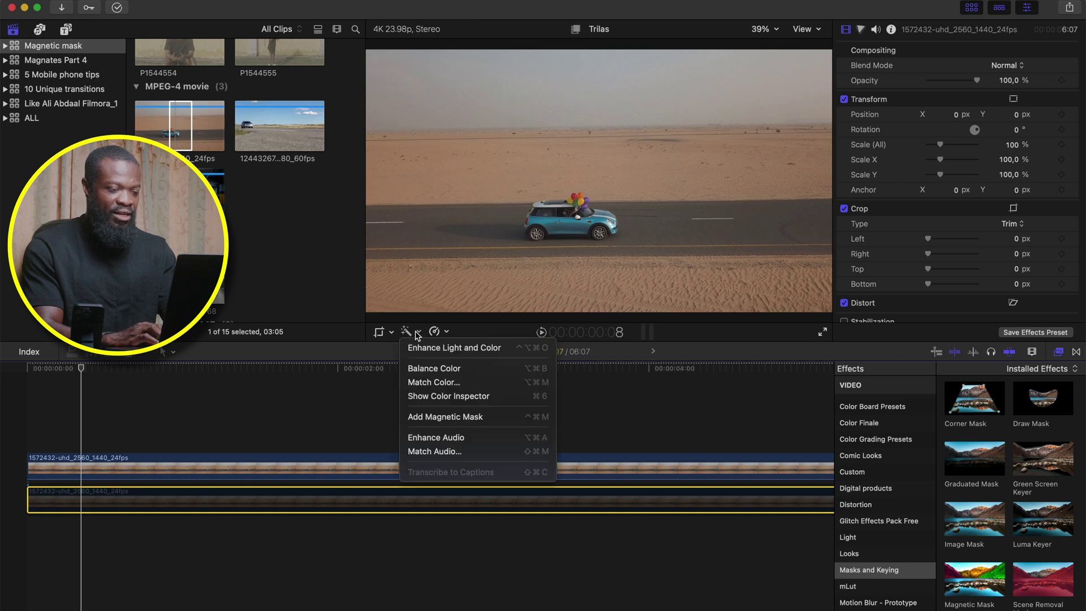
click(445, 417)
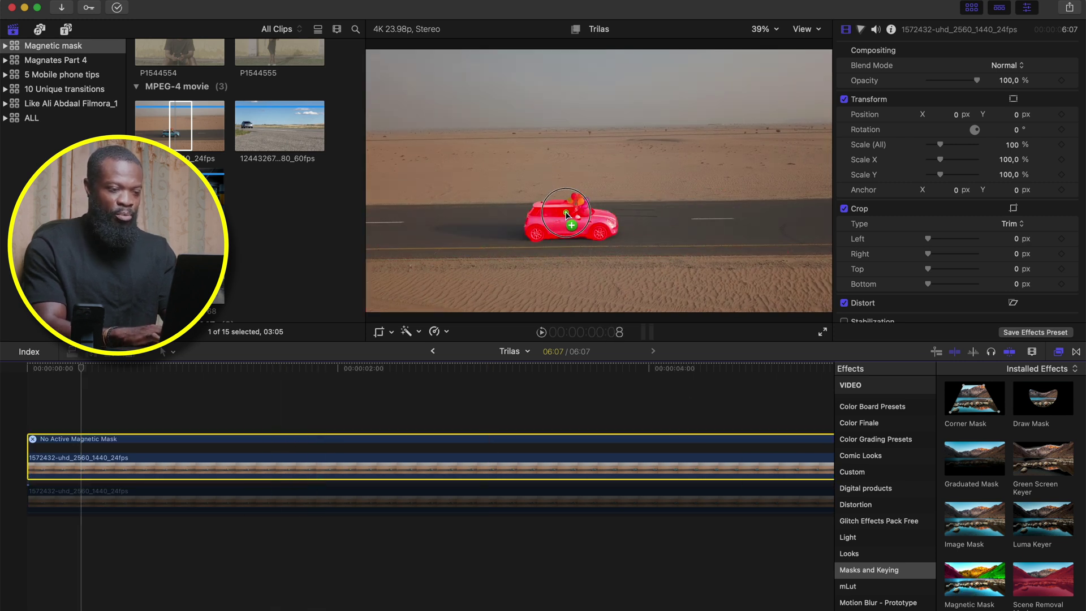
mouse_move(568, 214)
mouse_down()
mouse_move(289, 499)
mouse_move(310, 464)
mouse_move(303, 470)
mouse_move(585, 243)
mouse_move(570, 223)
mouse_up()
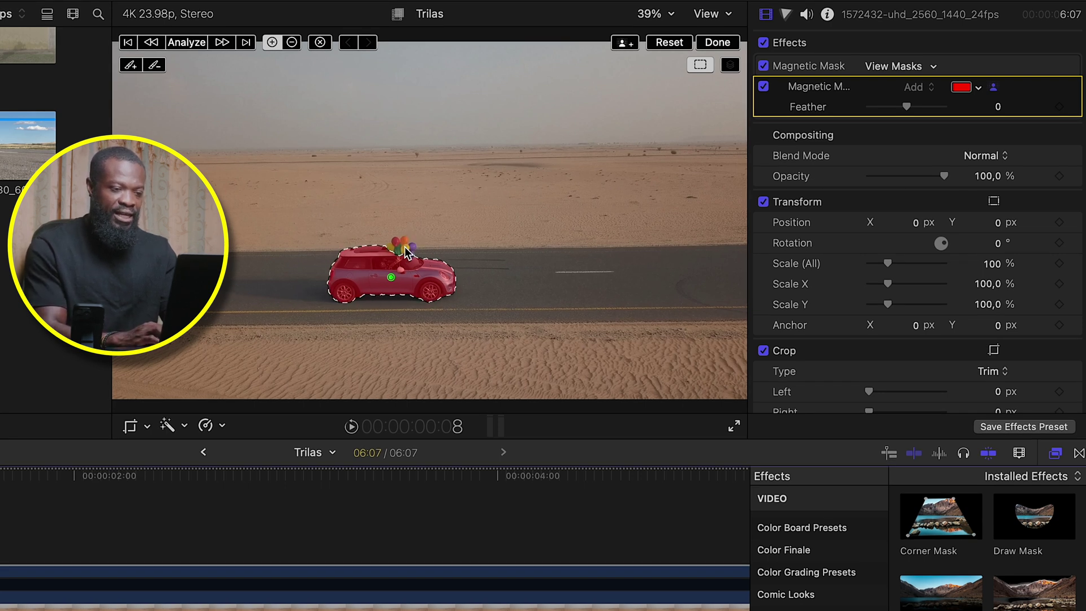
drag(407, 249, 418, 246)
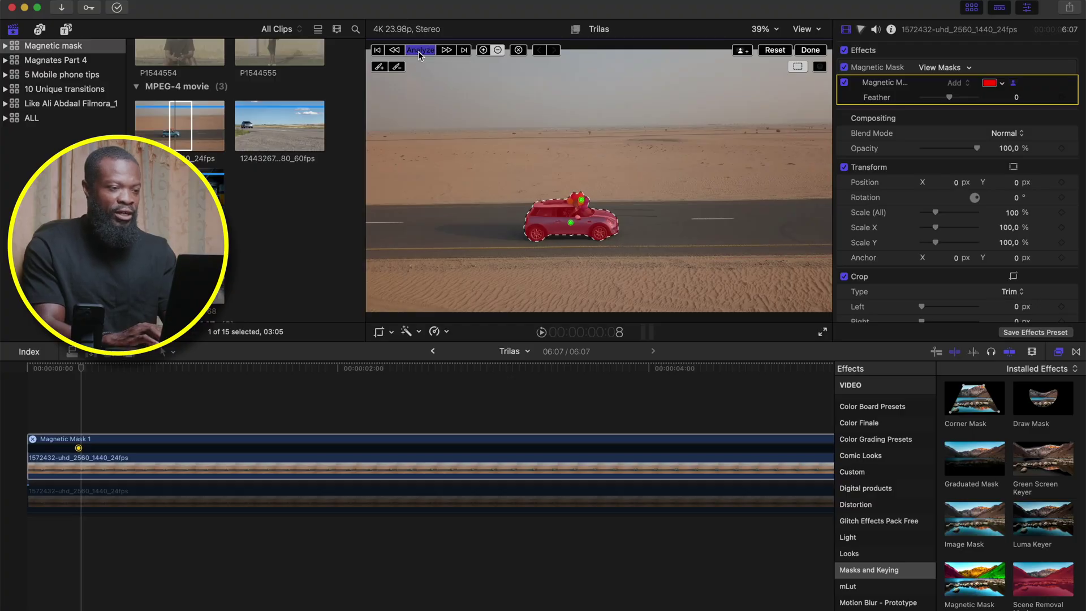
Analyze the car mask across the whole clip, finish mask editing and play back the isolated car.
click(419, 51)
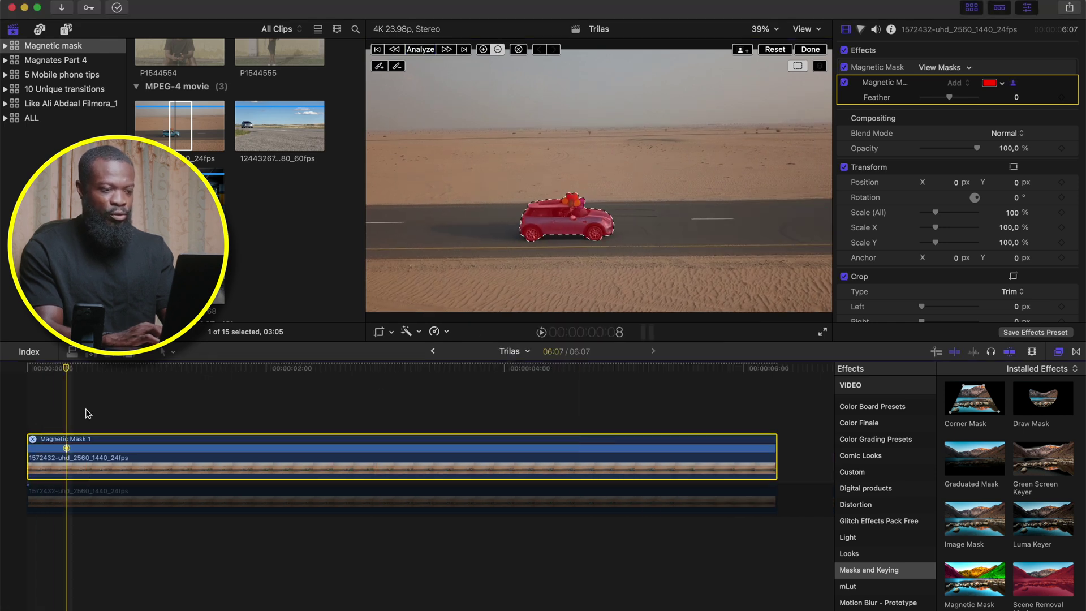
click(811, 50)
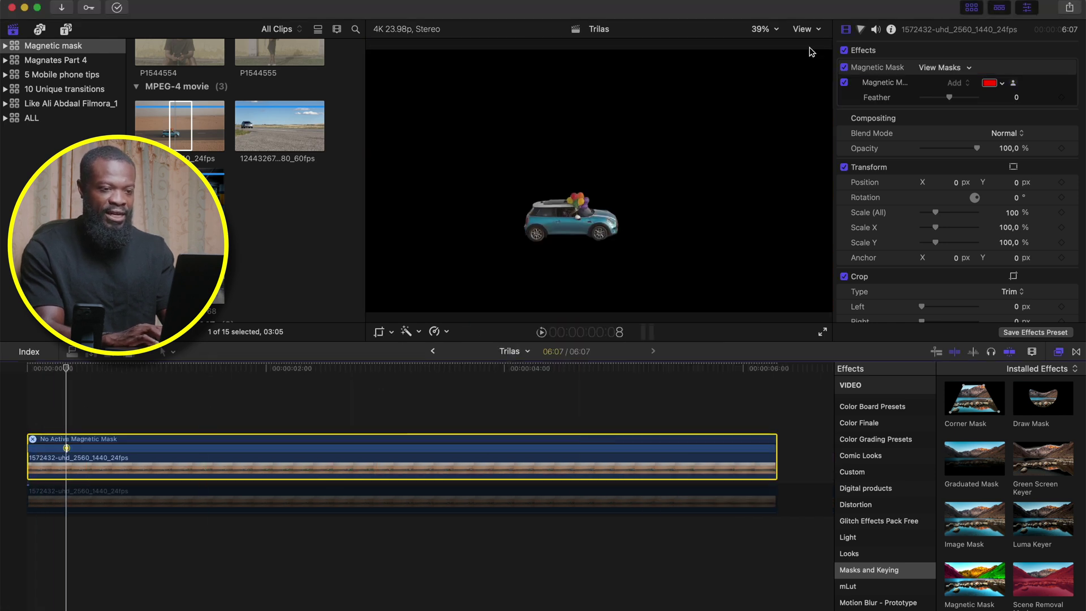
key(space)
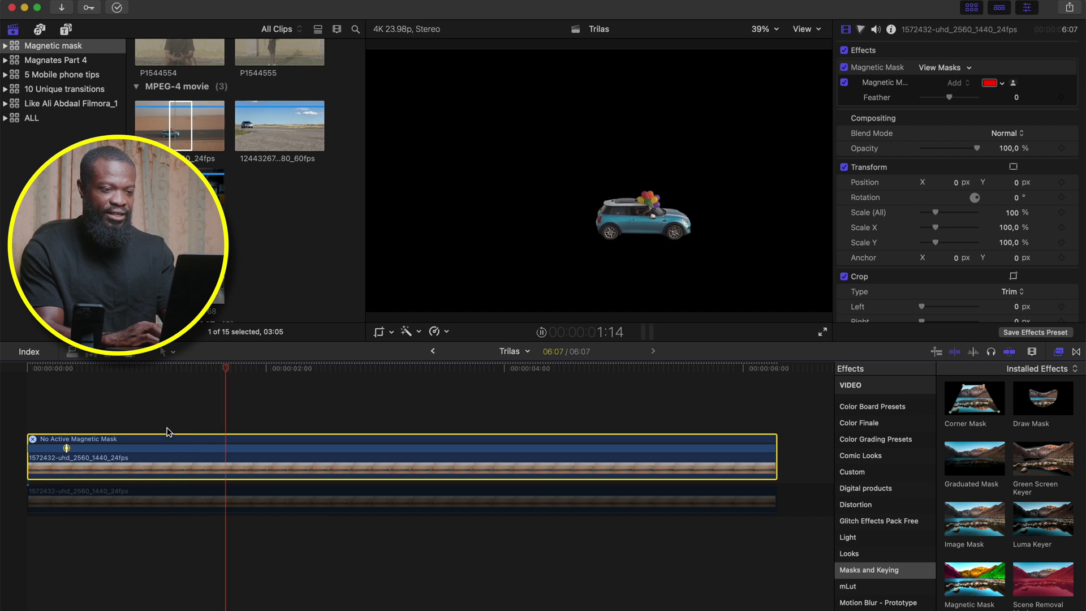
key(space)
Re-enable the lower car clip as the background beneath the masked car.
click(328, 498)
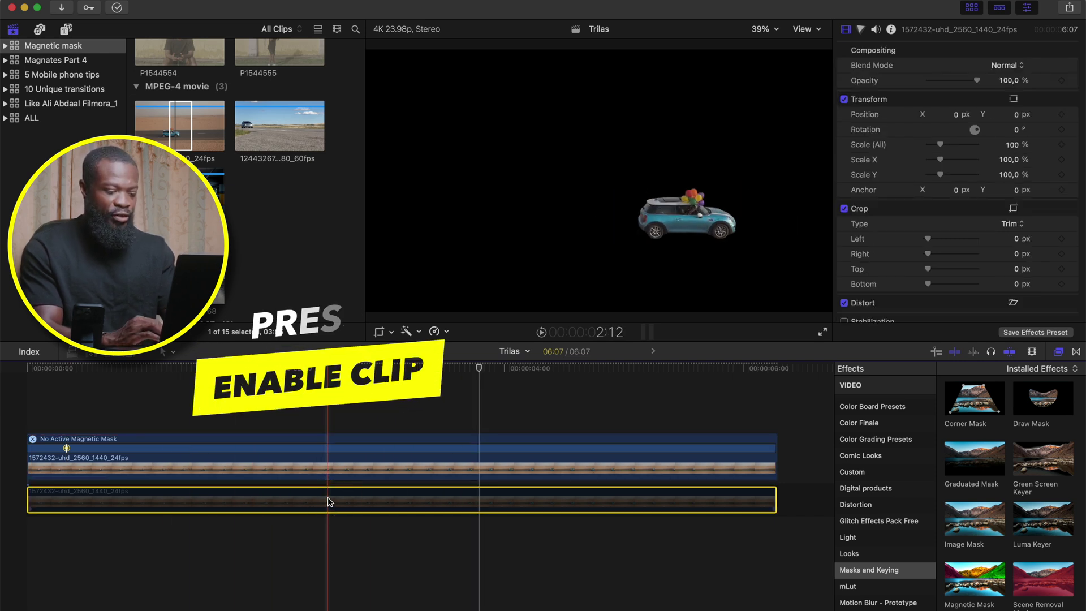
key(v)
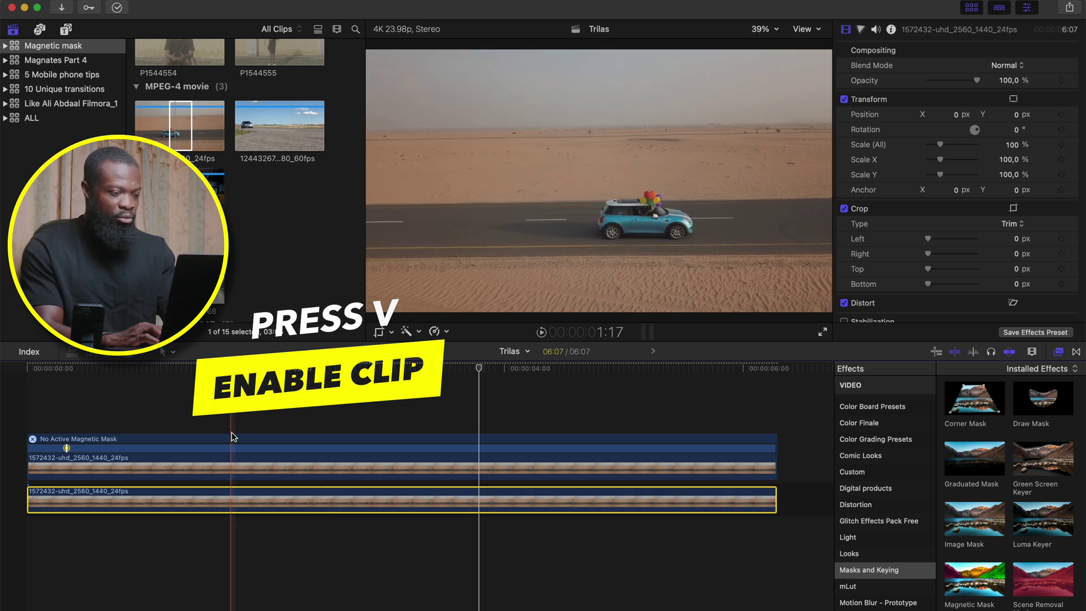
click(211, 467)
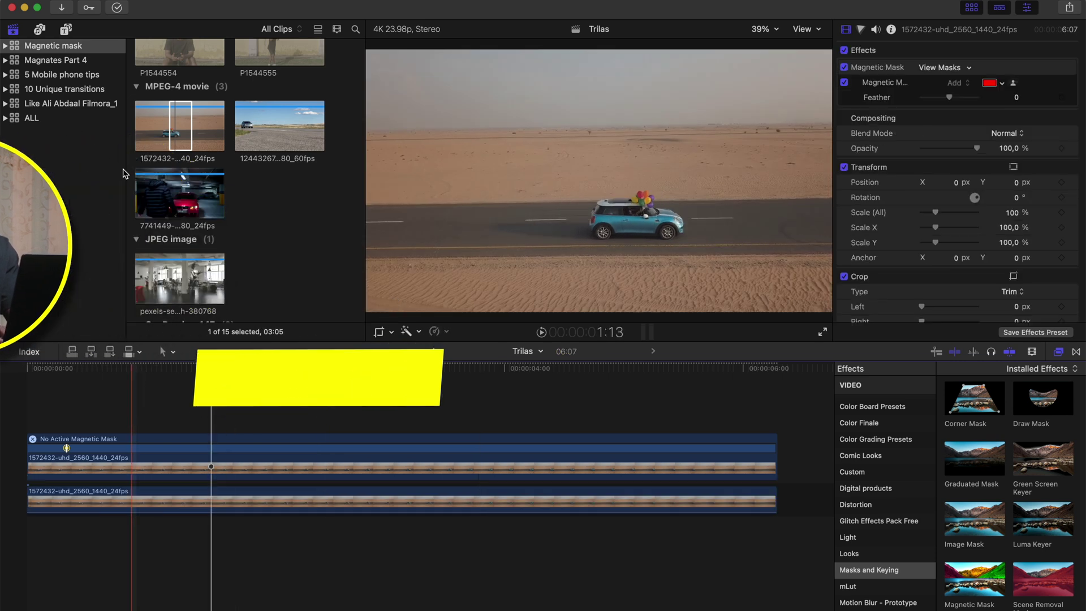
Add a Basic Title above the clips from the timeline start and trim its end to match the car clips.
click(67, 30)
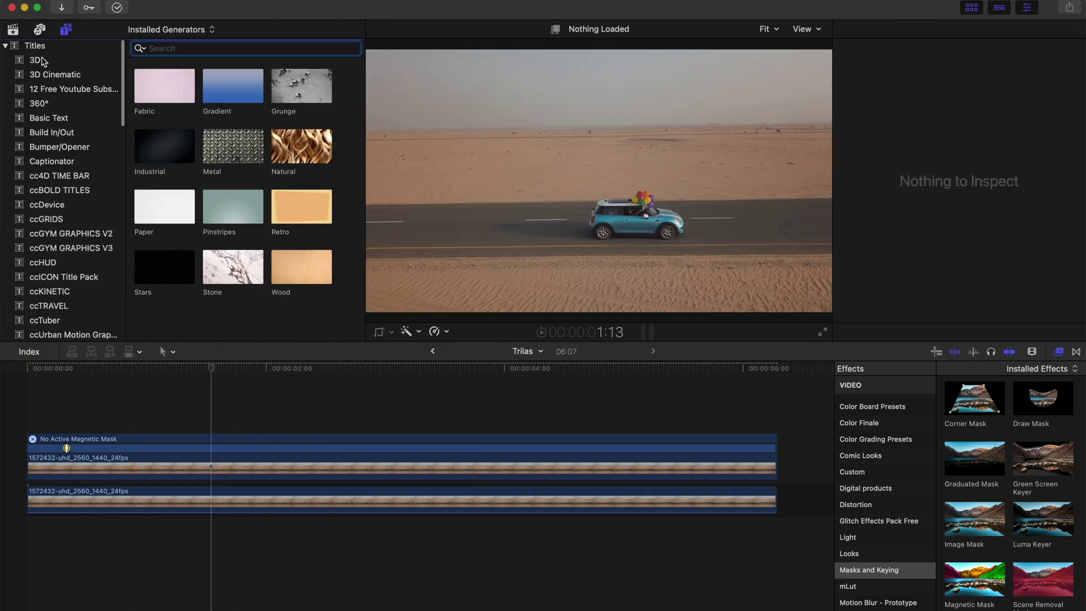
click(54, 44)
scroll(249, 225, down, 1)
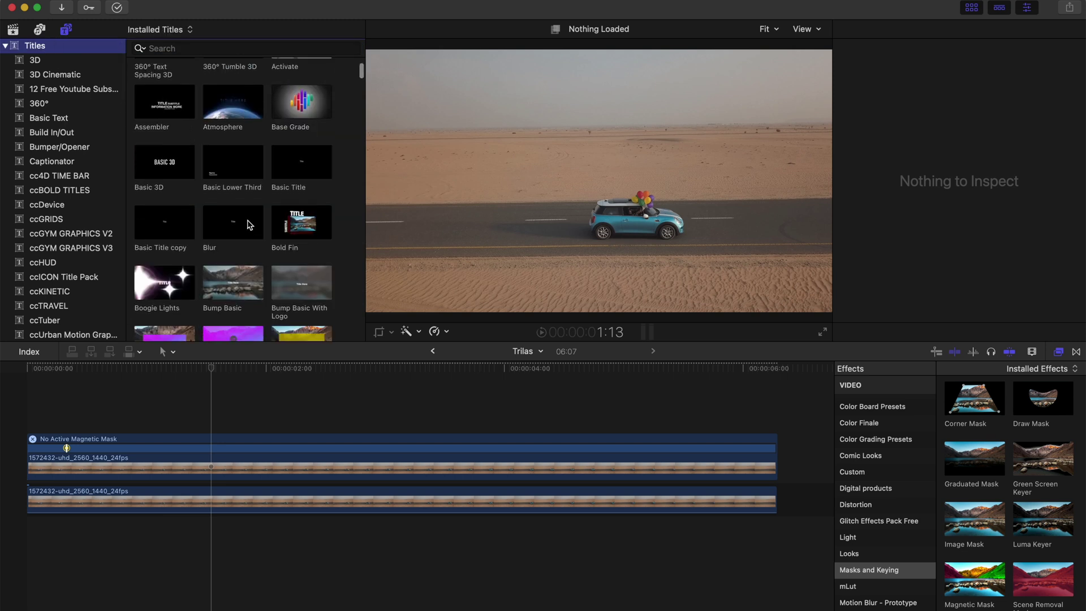
drag(293, 174, 44, 408)
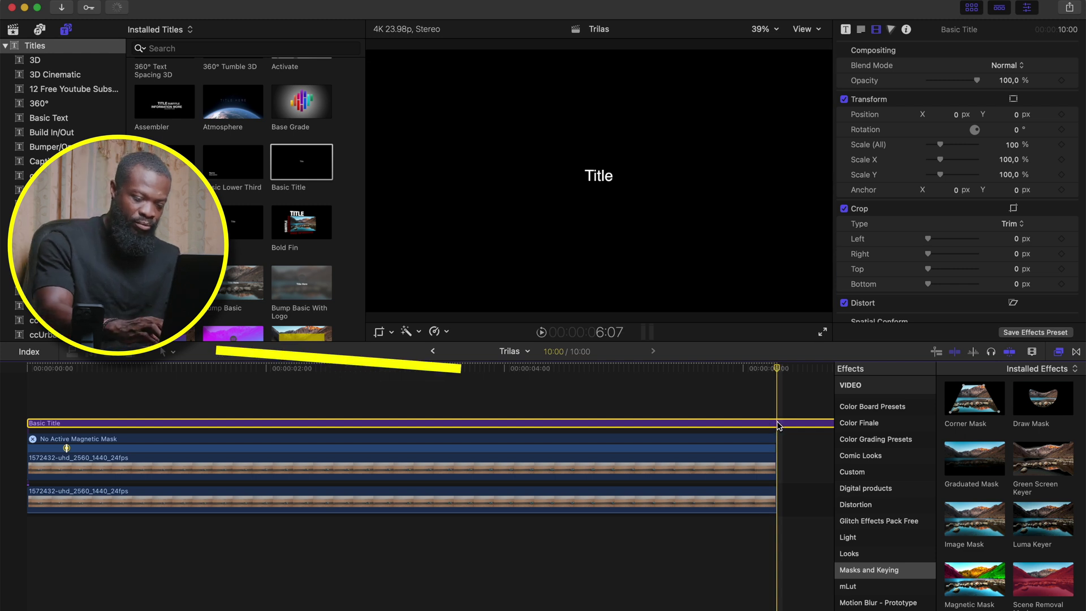
key(alt+])
Move the title between the masked car clip and the background clip, and check an early frame.
drag(342, 424, 347, 475)
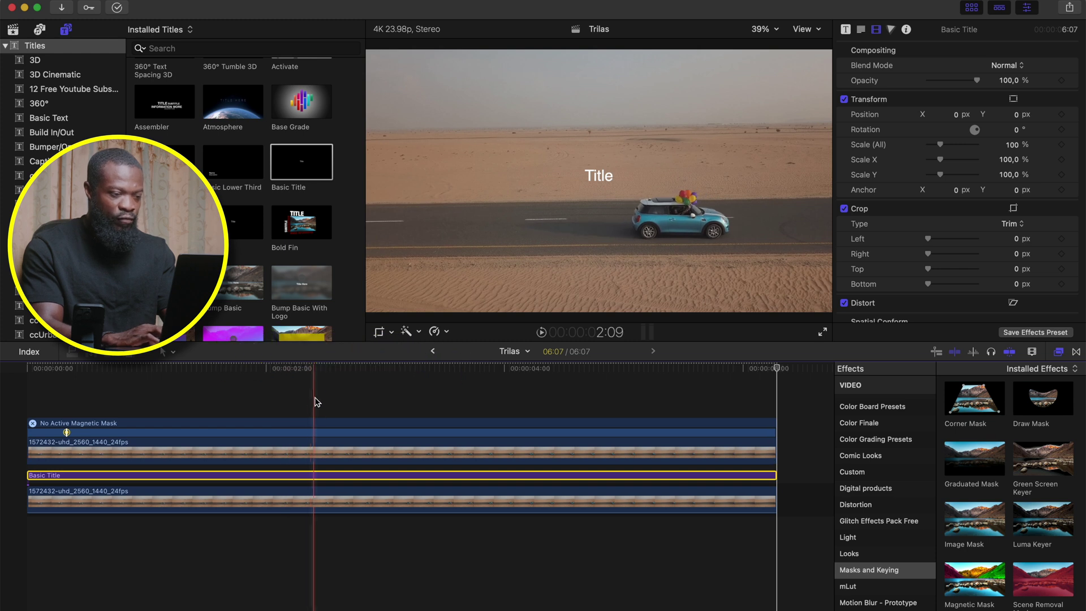
click(321, 375)
click(321, 452)
click(126, 452)
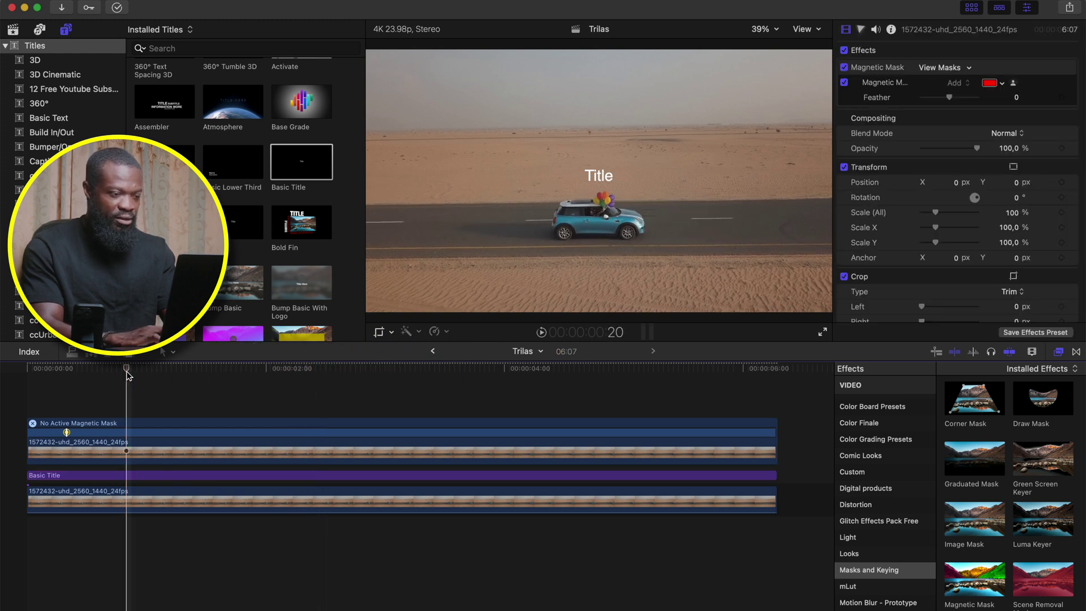
Change the title text to SUBSCRIBE and set its font to The Bold Font.
click(148, 476)
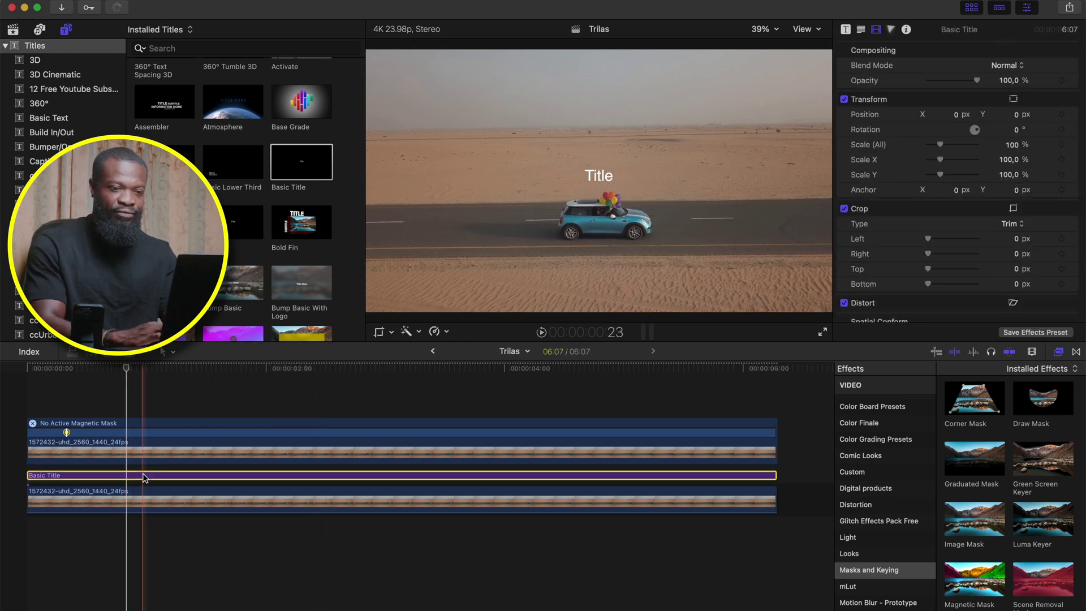
click(860, 29)
text(SUBSCRIBE)
click(950, 202)
scroll(950, 206, down, 15)
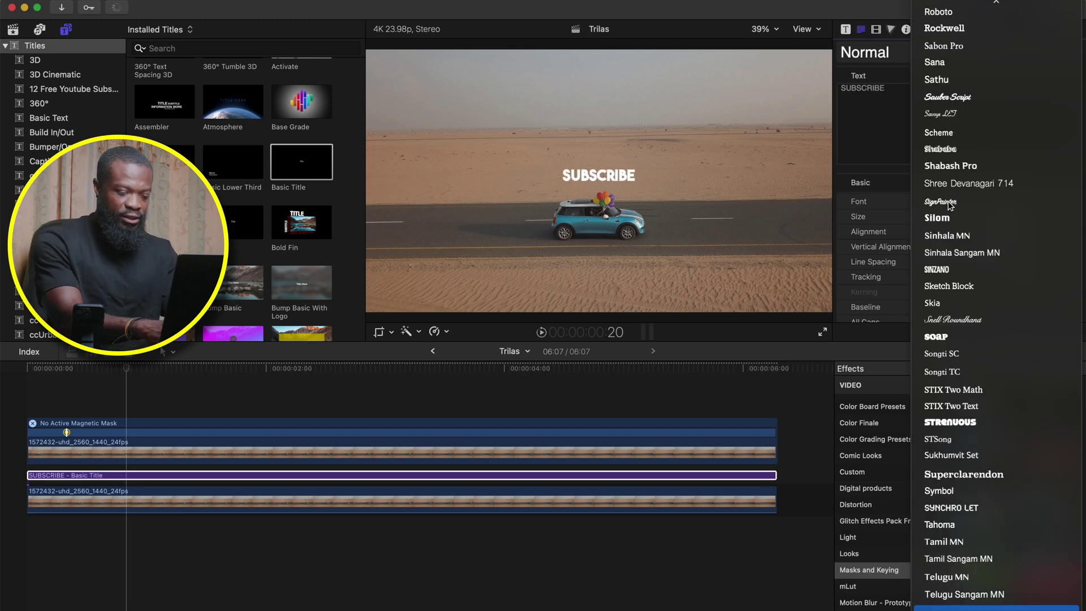
click(1013, 168)
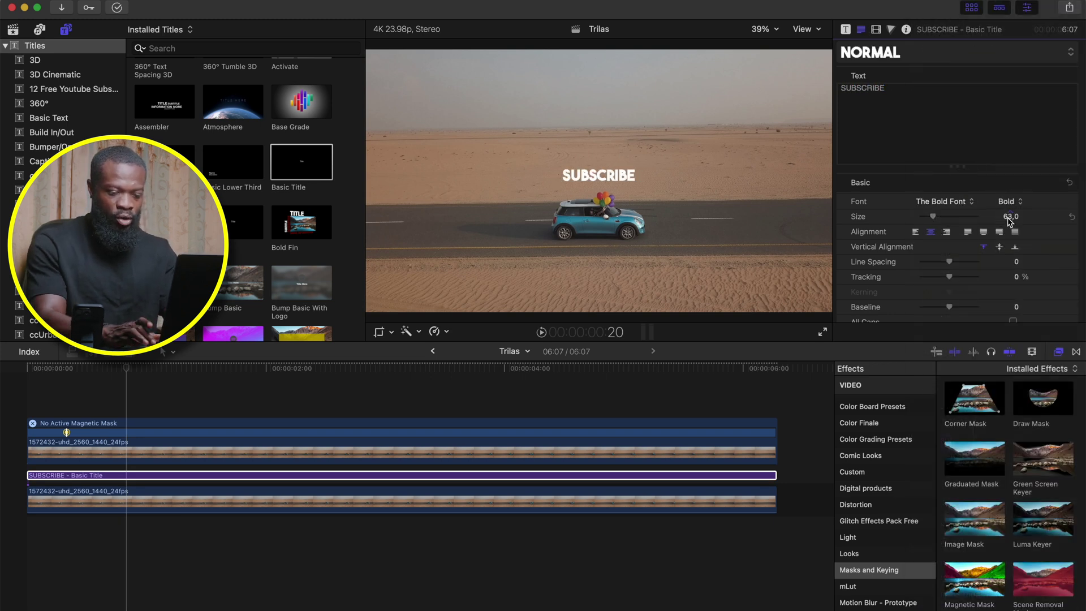
click(933, 217)
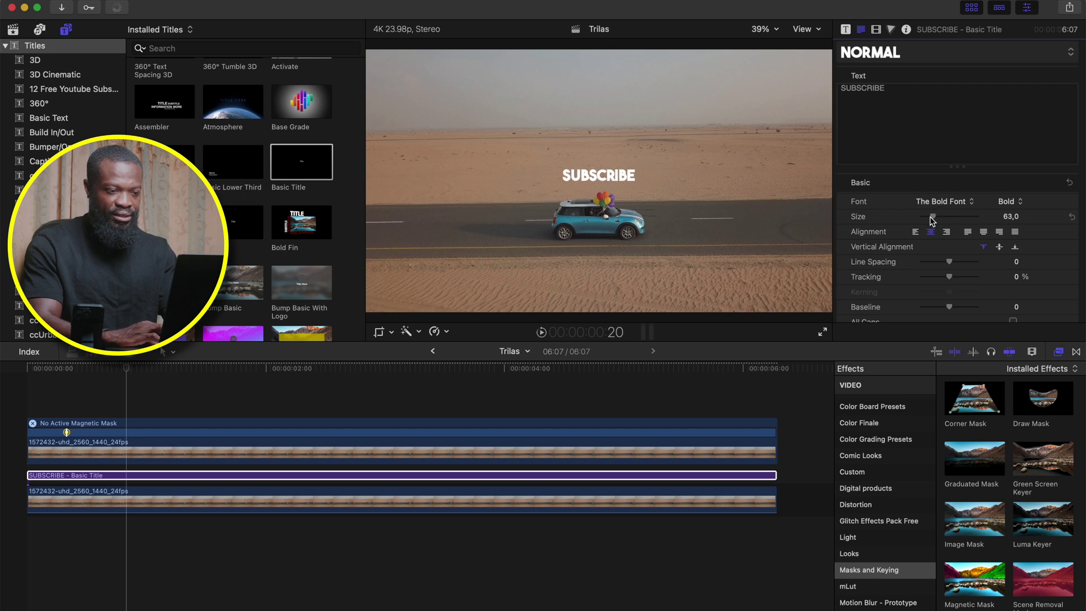
At frame 5, position the SUBSCRIBE title behind the car, and play the reveal from the start.
drag(93, 369, 52, 372)
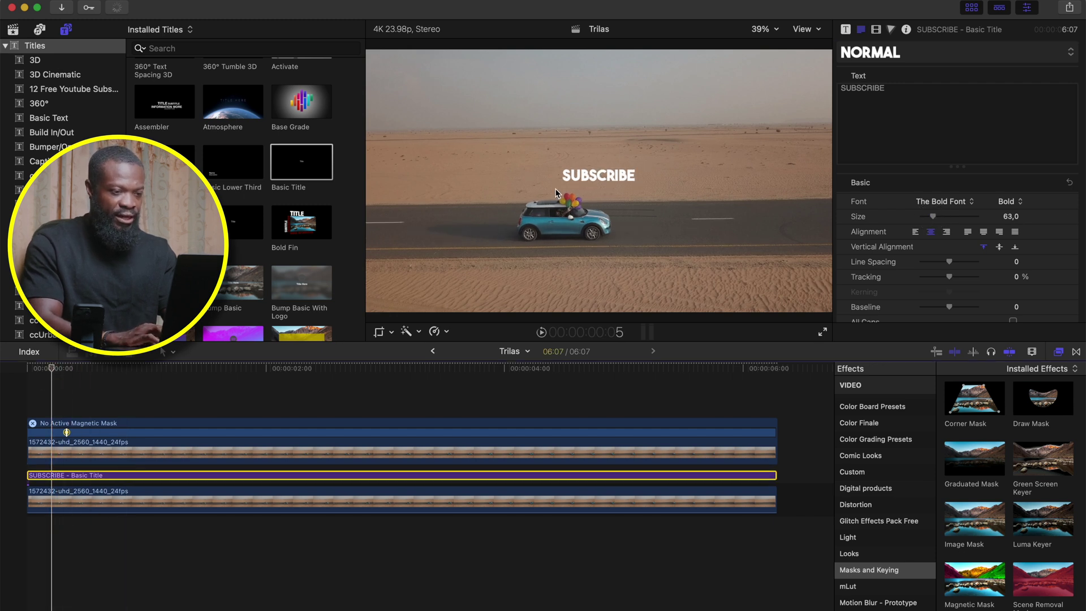
drag(586, 179, 550, 224)
click(24, 374)
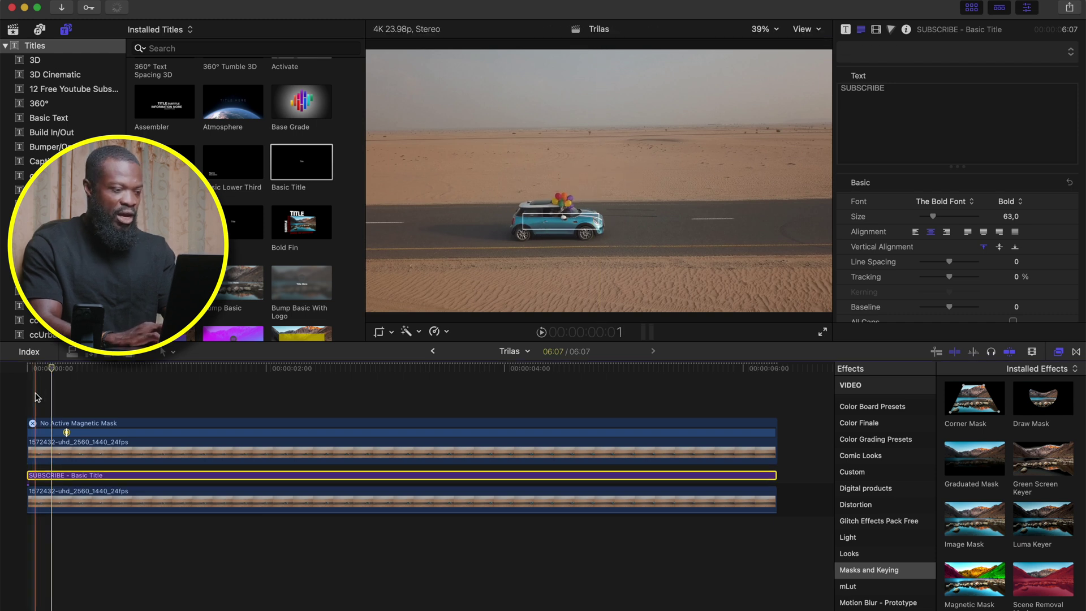
key(space)
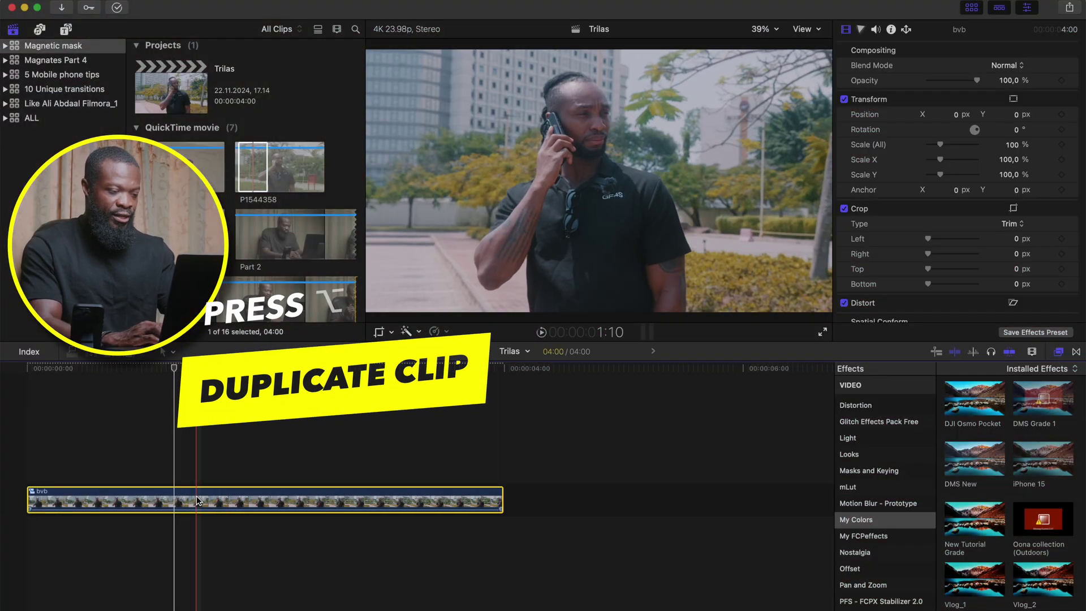
Duplicate the bvb clip directly above the original and disable the lower copy.
drag(198, 501, 198, 440)
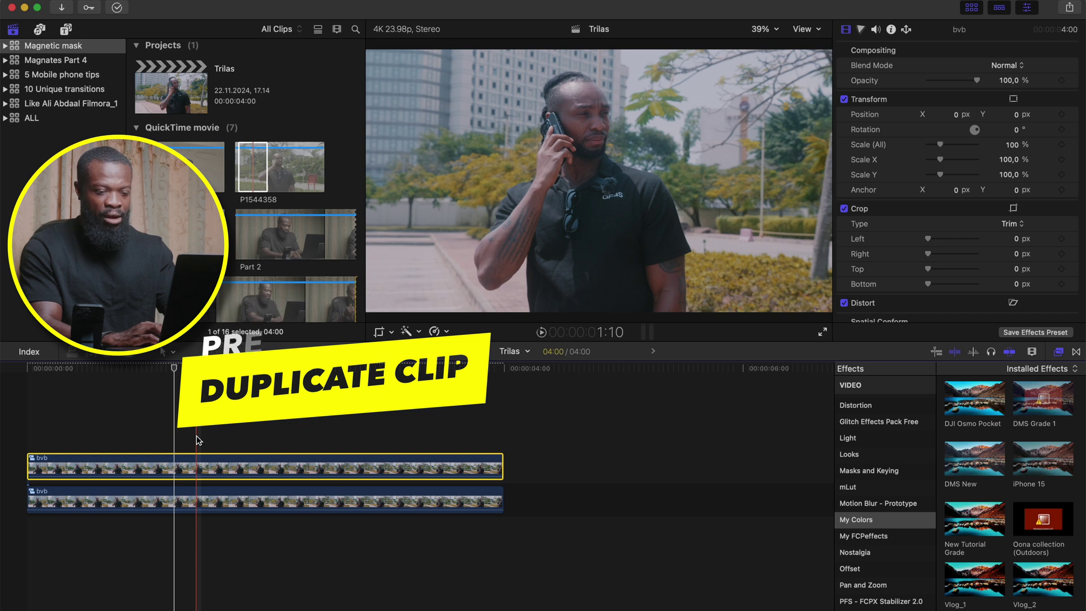
click(184, 504)
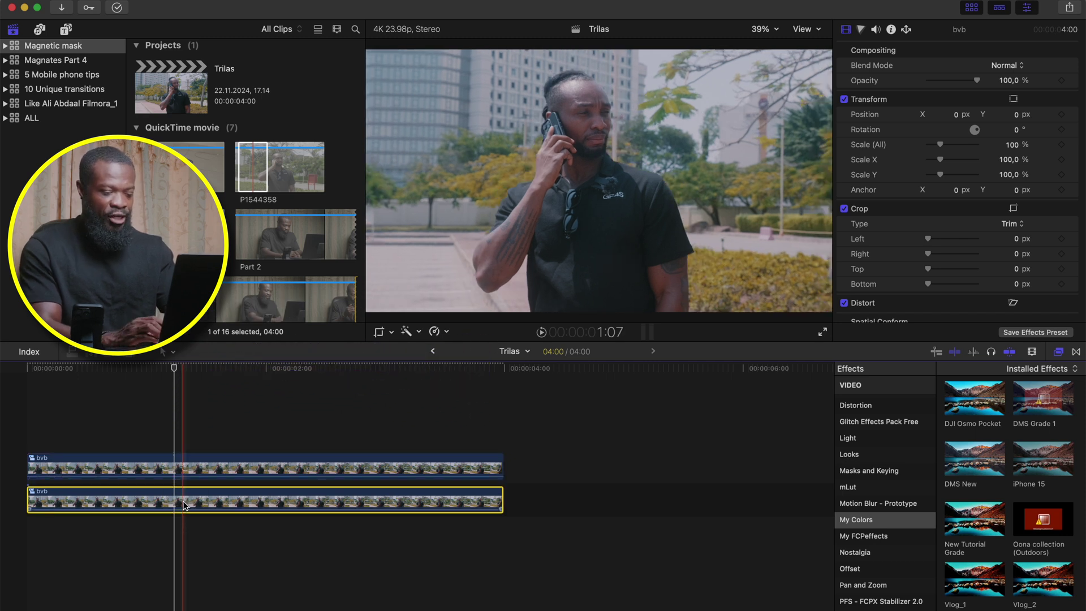
key(v)
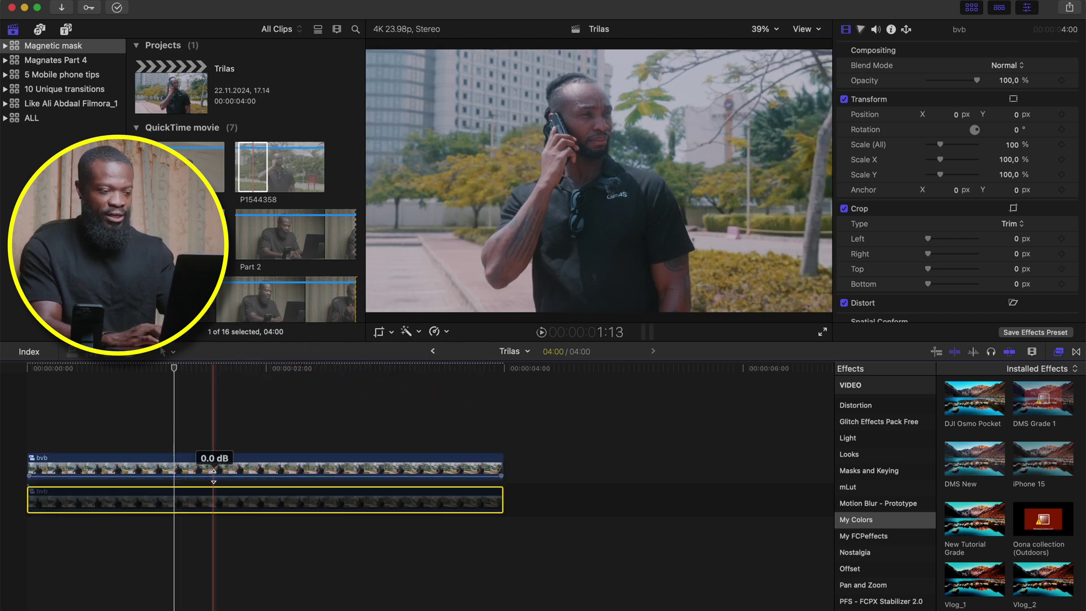
Apply a Magnetic Mask to the man in the upper bvb clip, include his missing upper arm and finish mask editing.
click(236, 465)
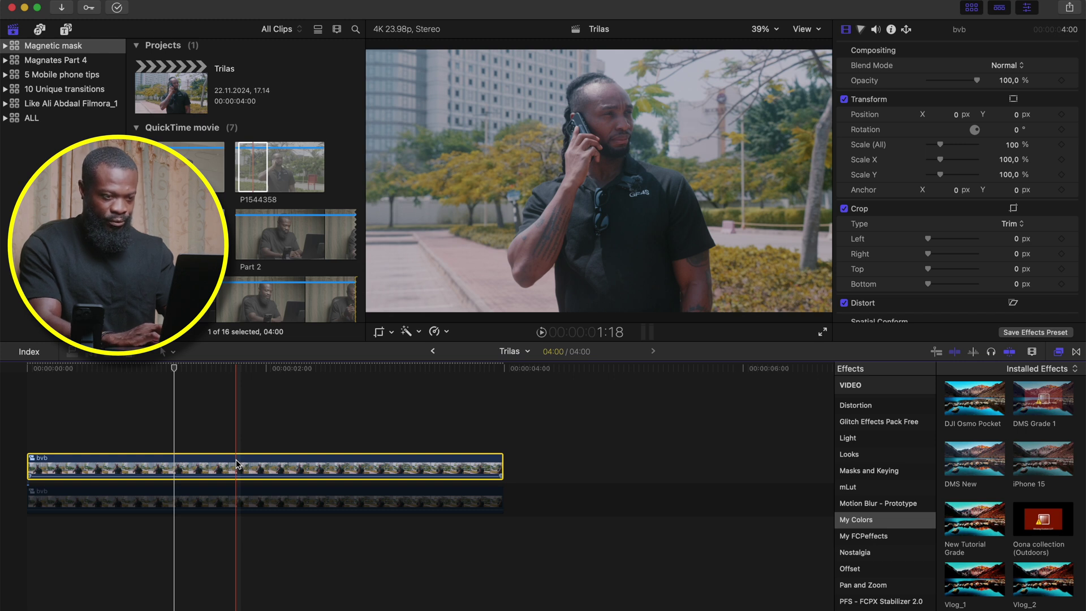
click(887, 472)
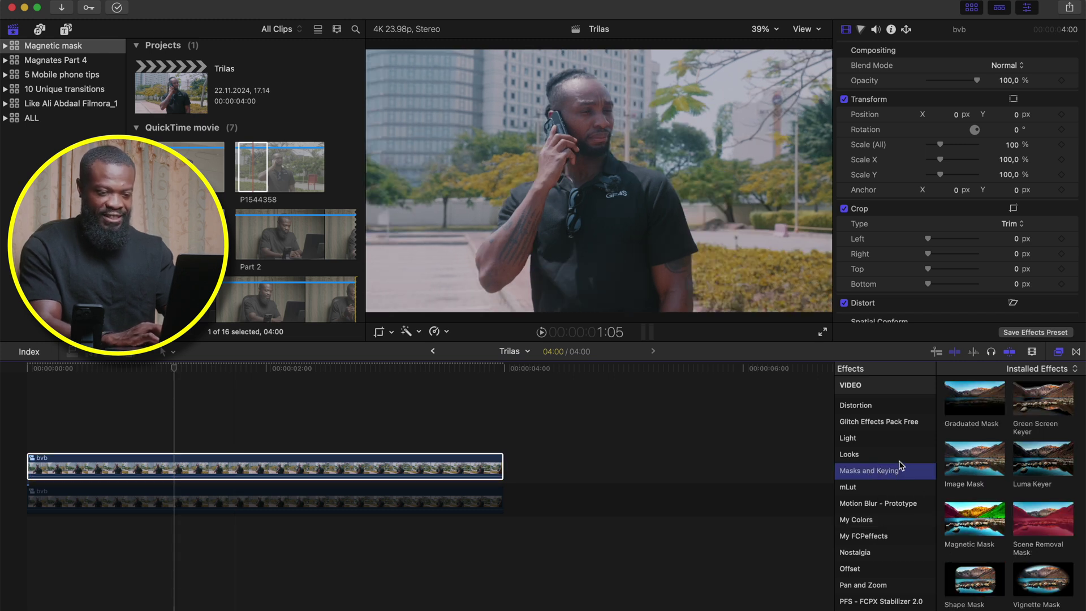
drag(977, 522, 590, 201)
click(590, 200)
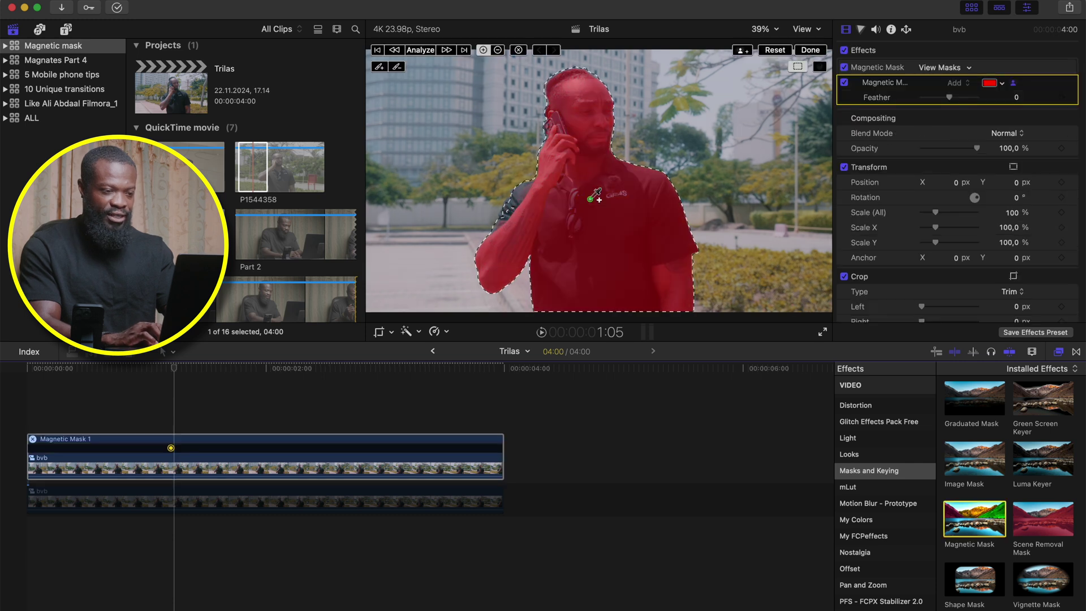
click(521, 194)
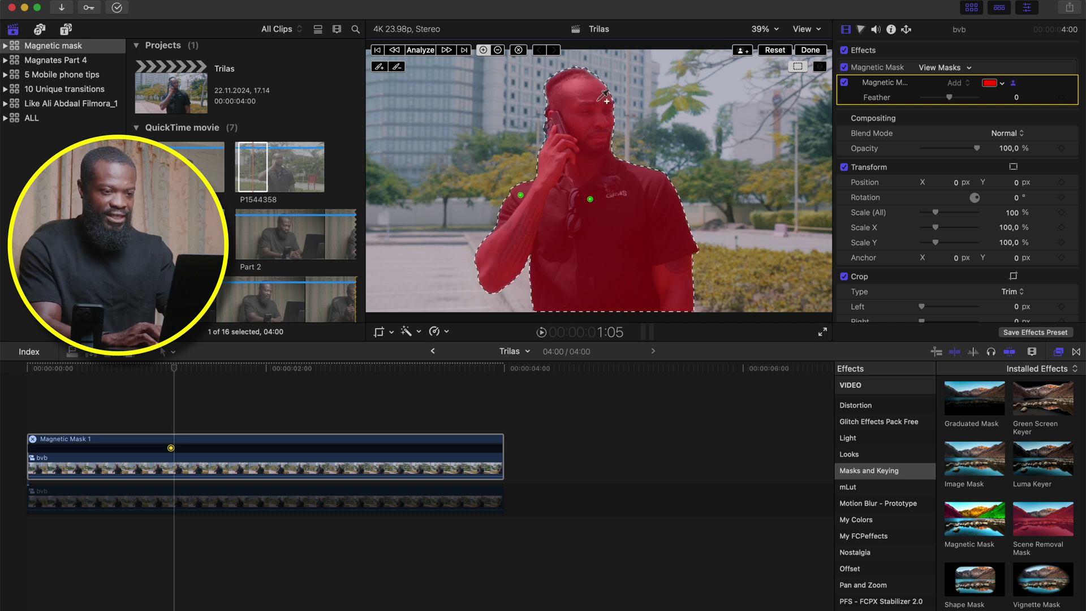
click(810, 49)
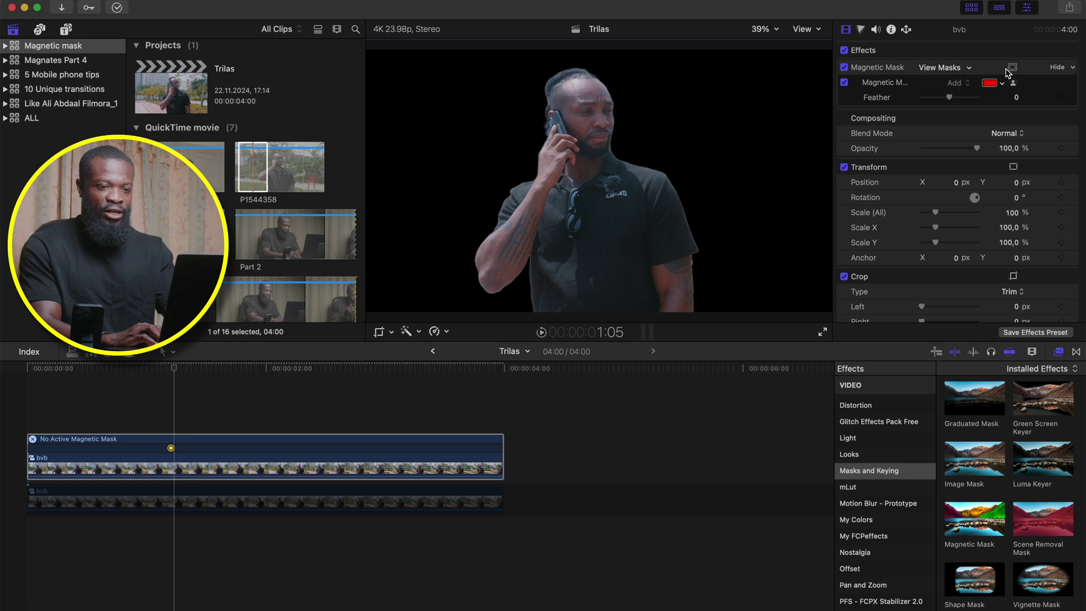
Reopen the Magnetic Mask on the upper bvb clip for editing and choose a slightly different red for its overlay.
click(1014, 85)
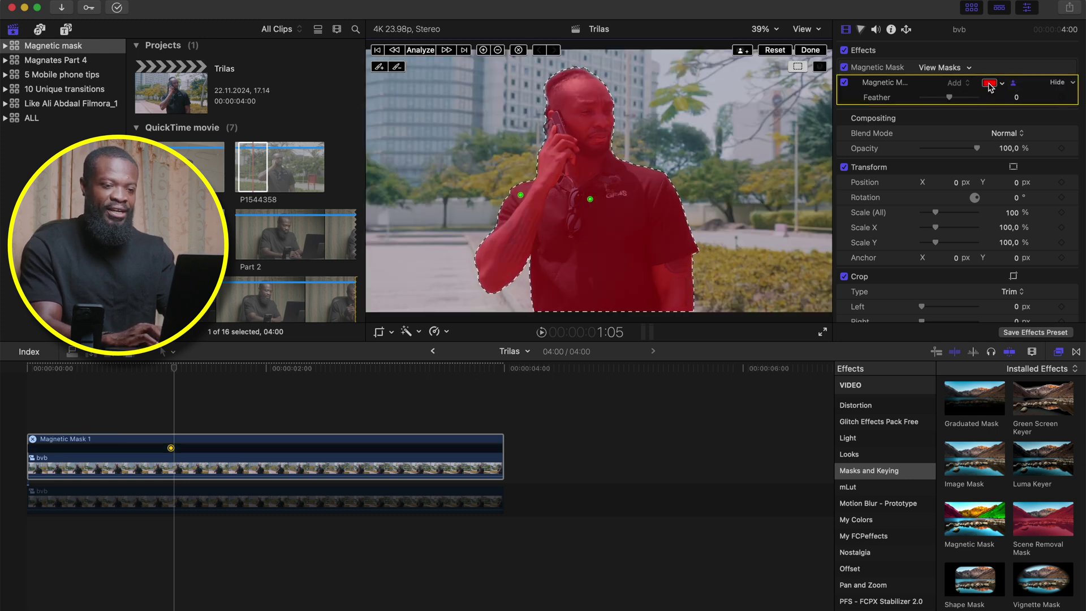
click(990, 84)
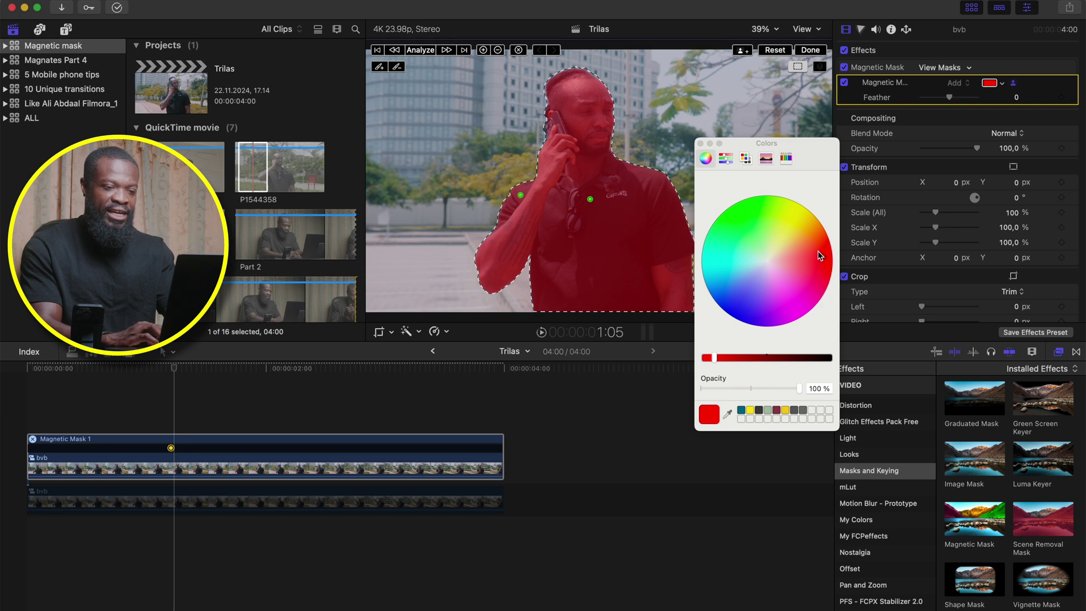
mouse_move(821, 258)
mouse_down()
mouse_move(730, 214)
mouse_move(822, 263)
mouse_up()
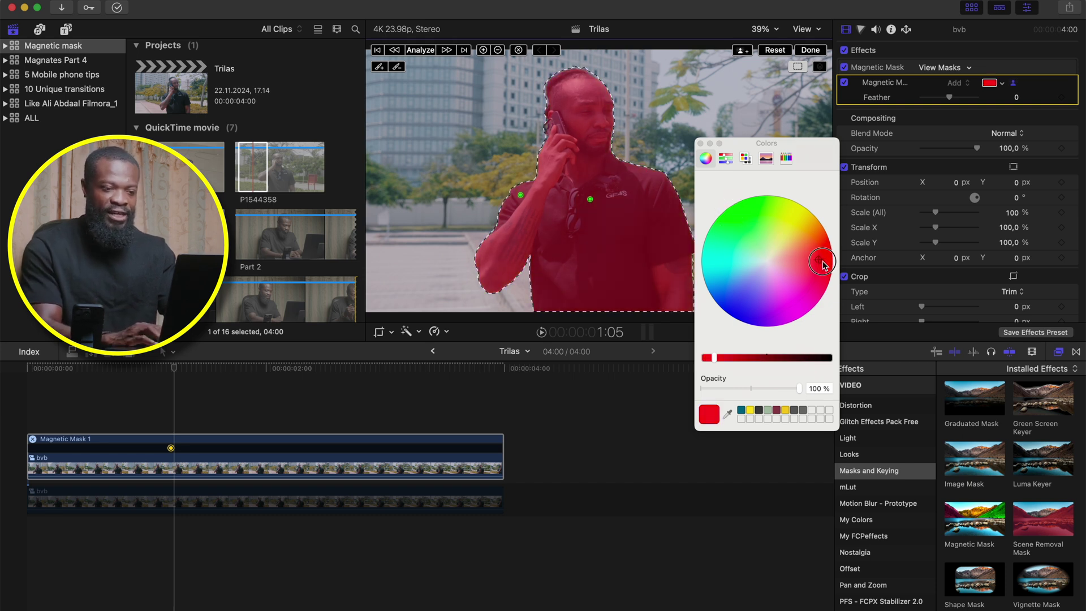
click(701, 144)
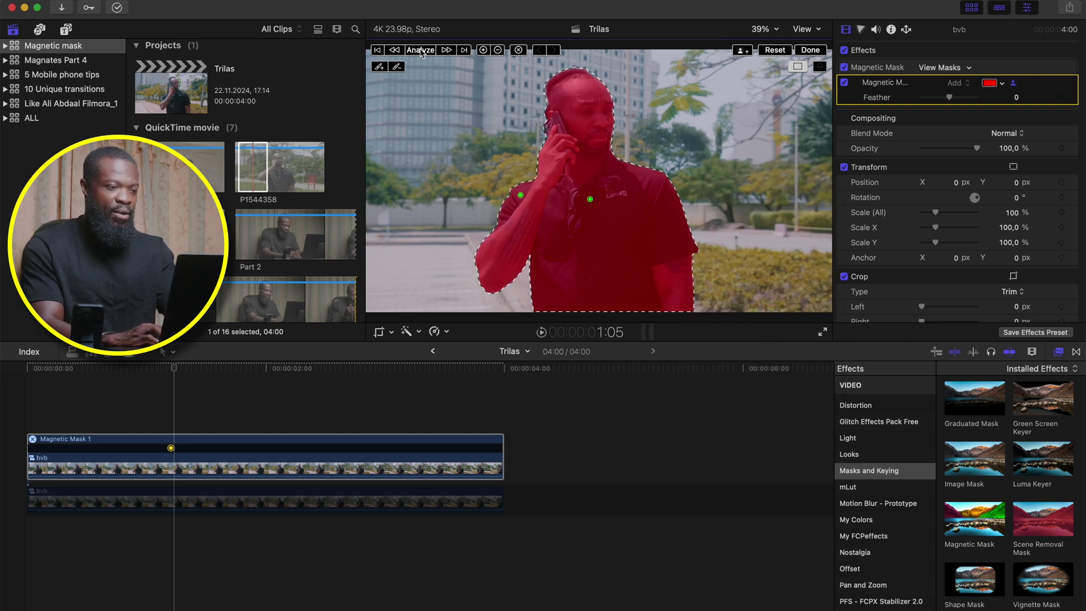
Analyze the man's mask across the whole upper bvb clip and finish mask editing.
click(420, 51)
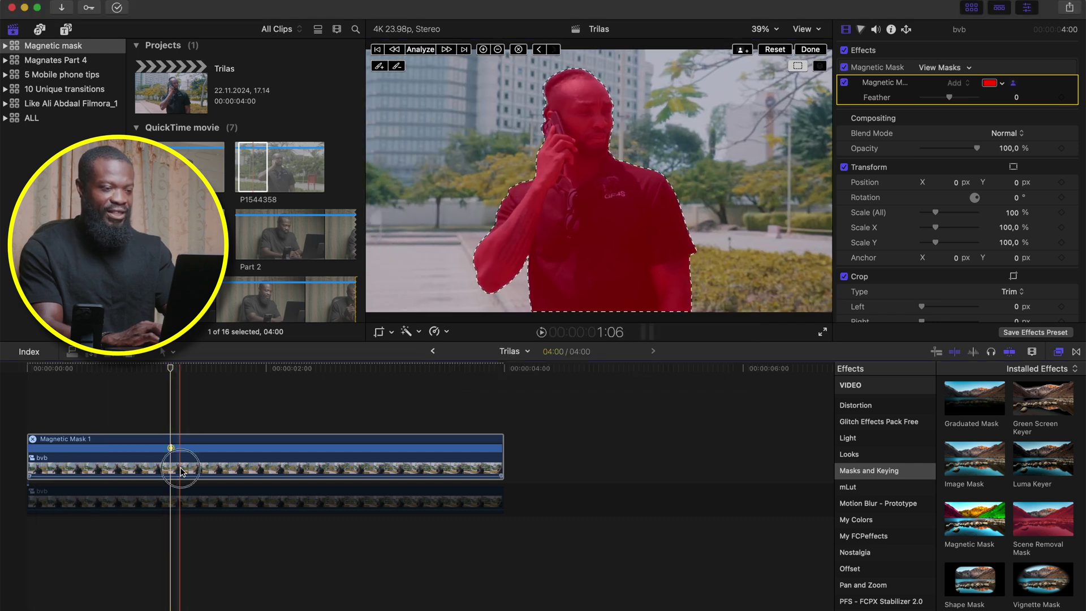
click(812, 50)
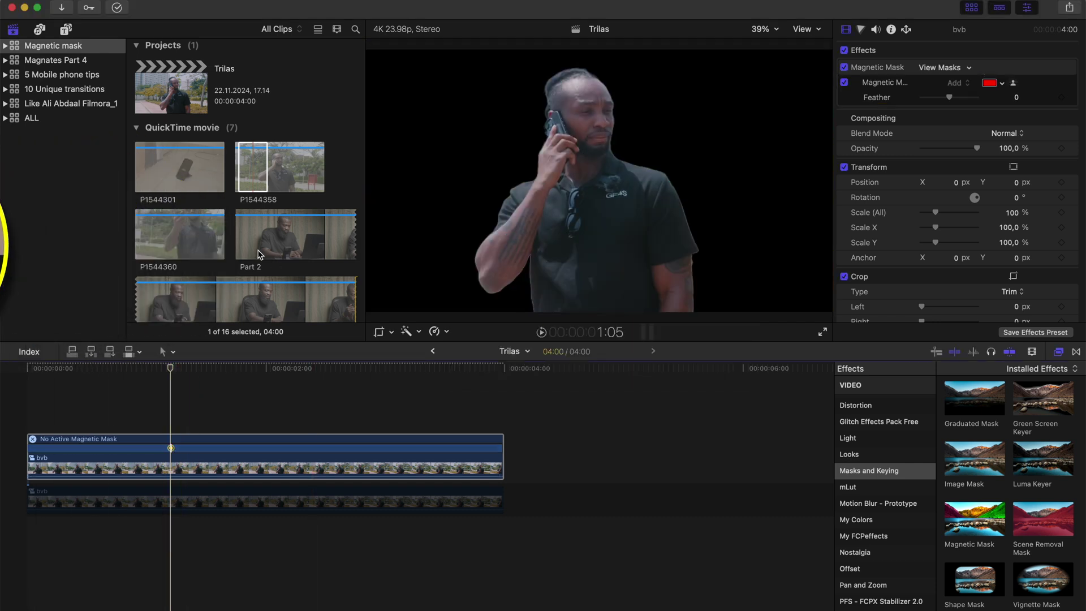
Add a Basic Title from the timeline start, trim it to the end of the bvb clips, and place it between them.
click(72, 29)
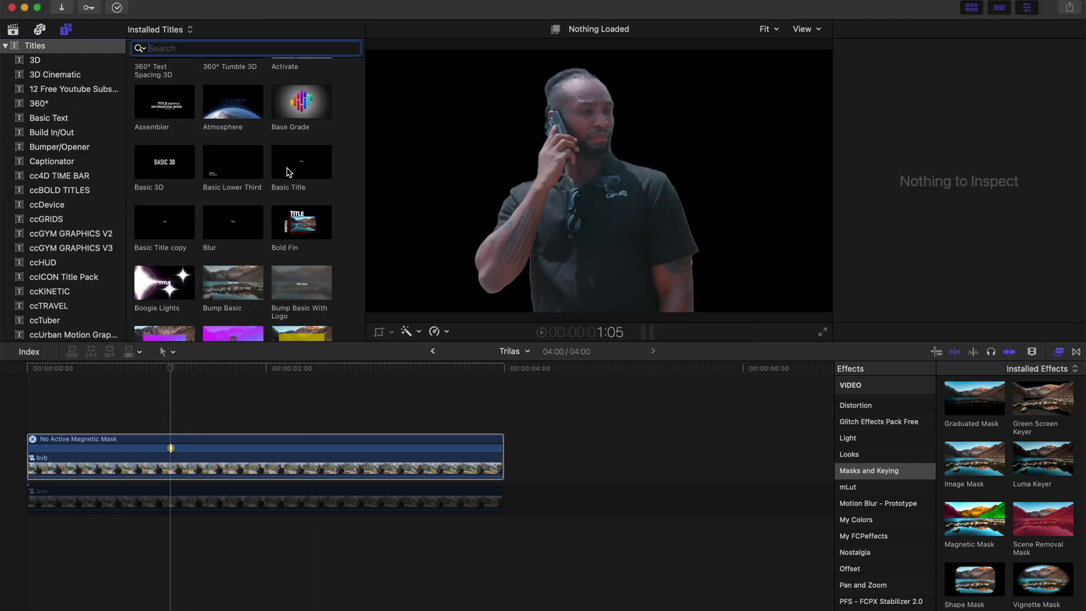
drag(294, 168, 32, 400)
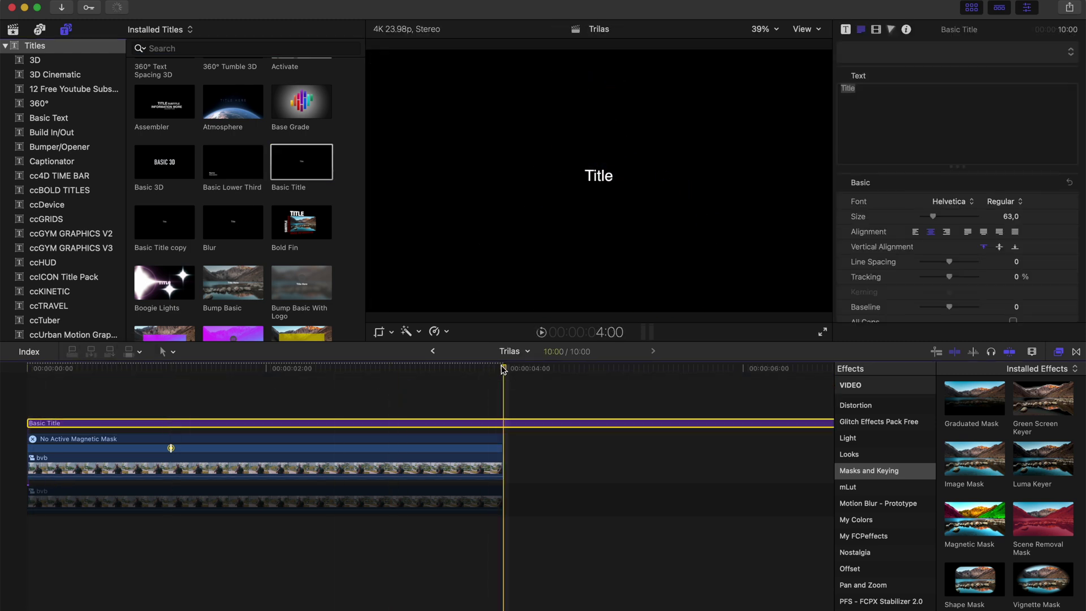
key(alt+bracketright)
drag(399, 424, 388, 480)
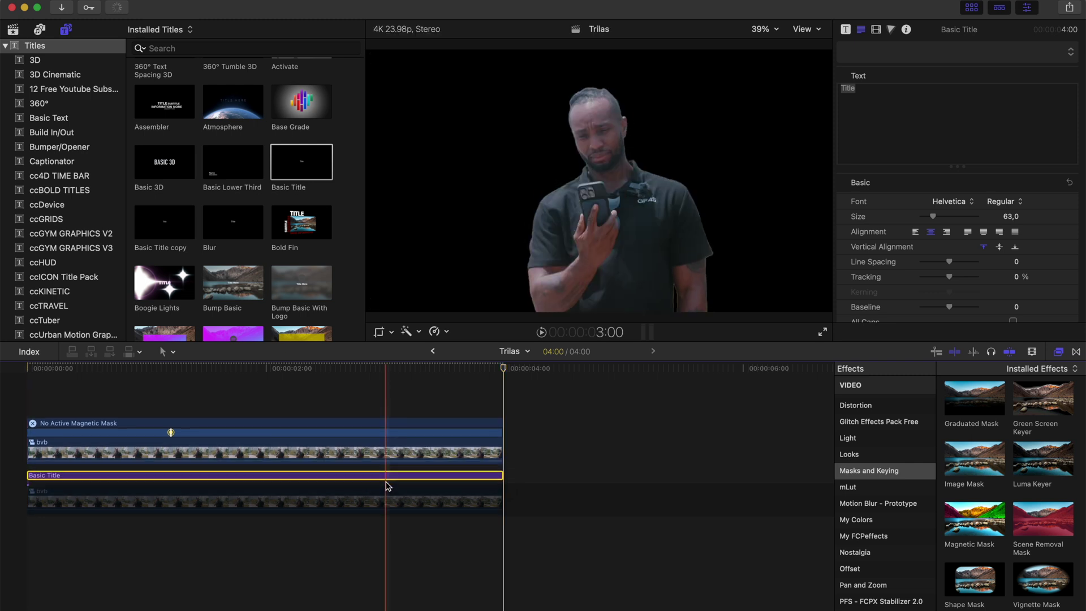
Change the title to iPhone 16 Pro in The Bold Font at size 238, centred behind the man's head at Y 222 px.
click(221, 403)
triple_click(902, 97)
text(i)
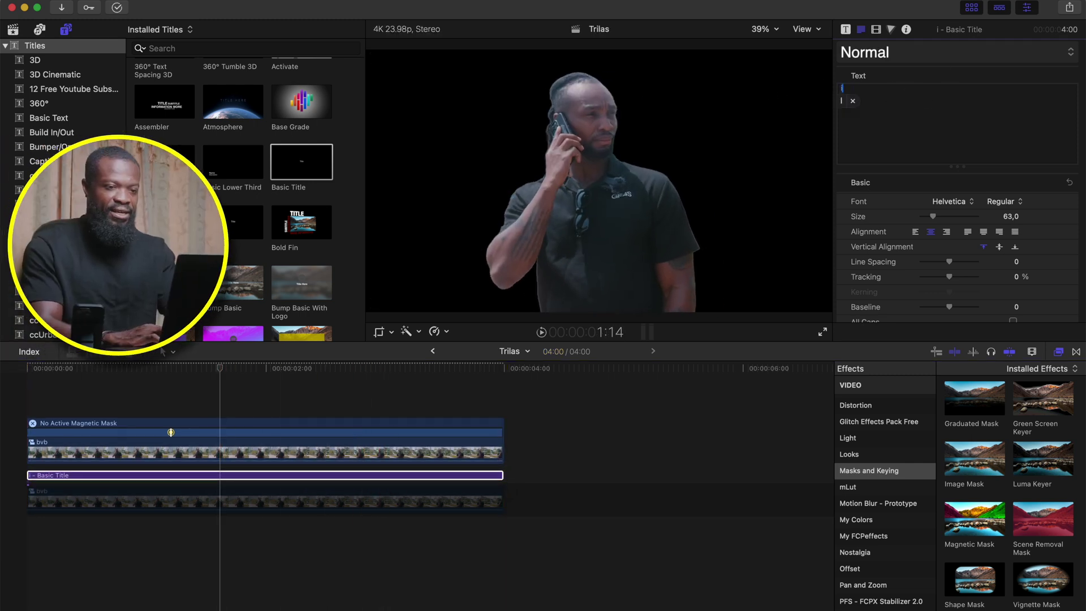
text(Phone 16 Pro)
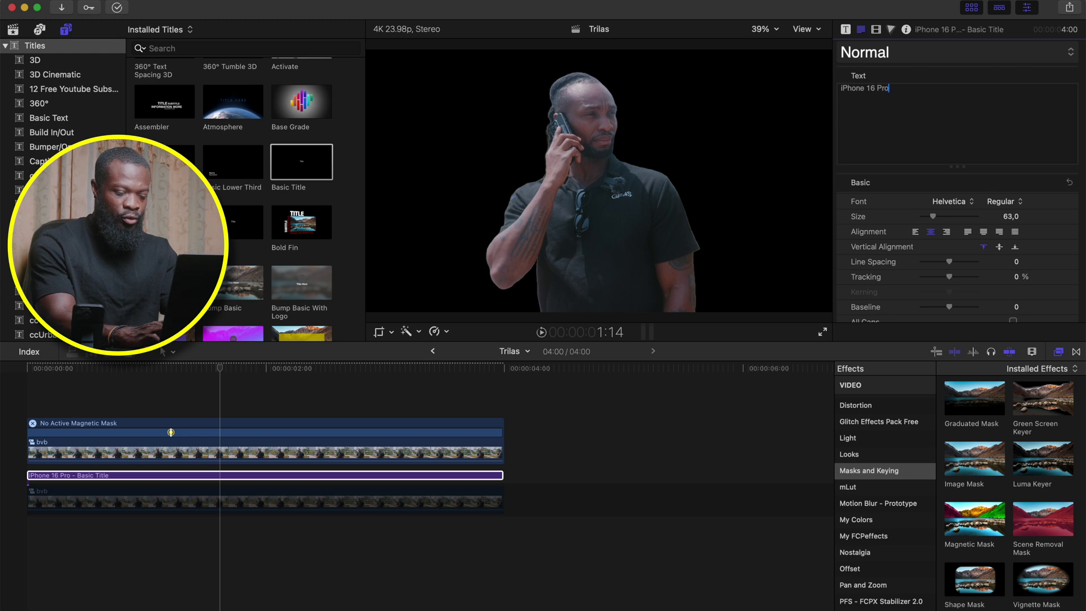
click(950, 202)
key(Escape)
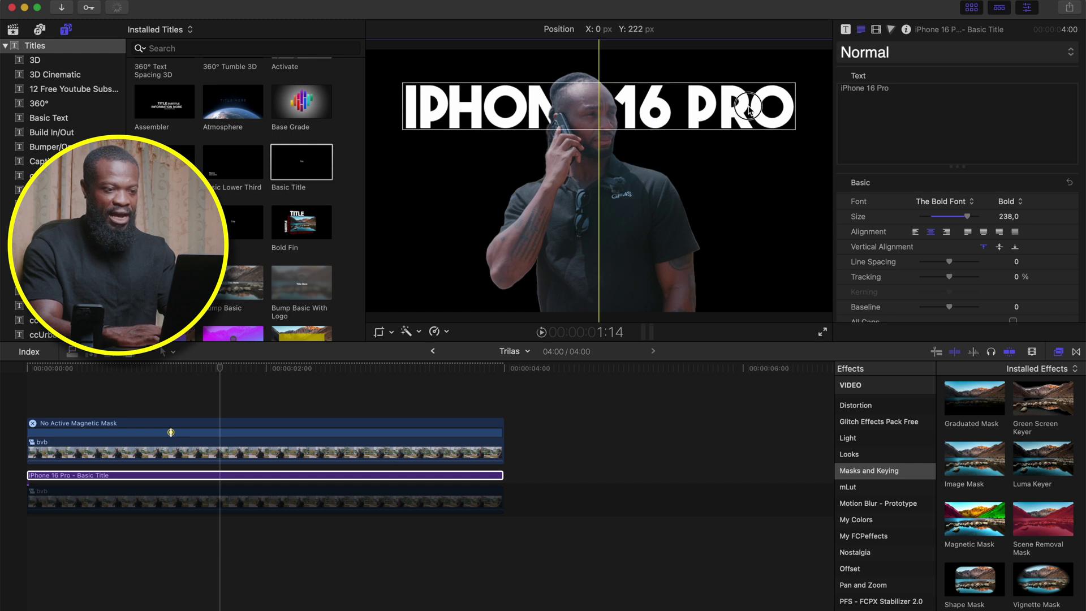
Enable the lower bvb clip again and play the composite from the start.
click(243, 509)
key(v)
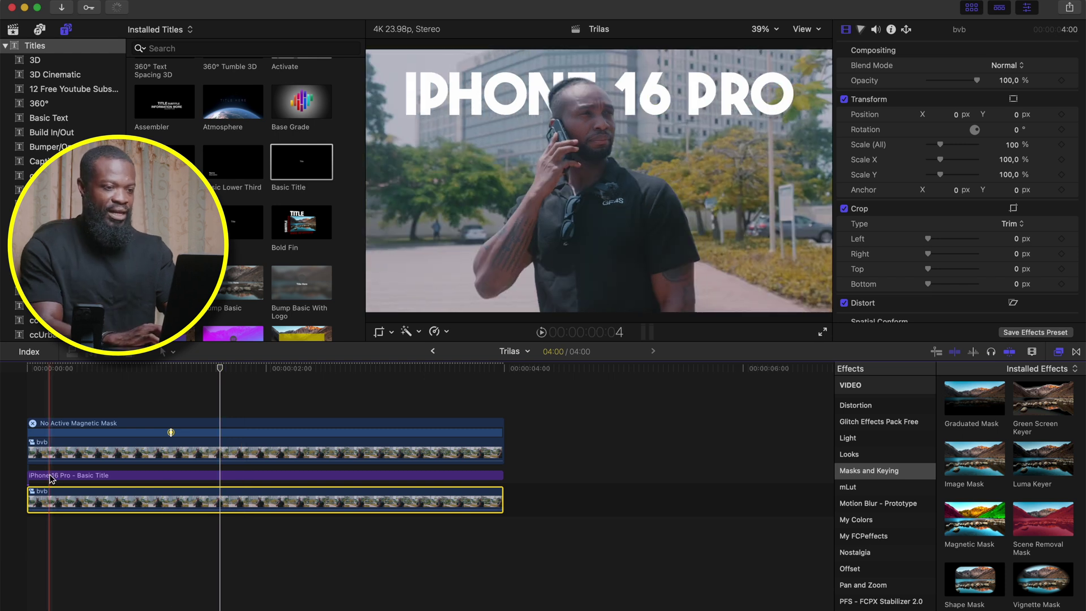
click(13, 441)
key(space)
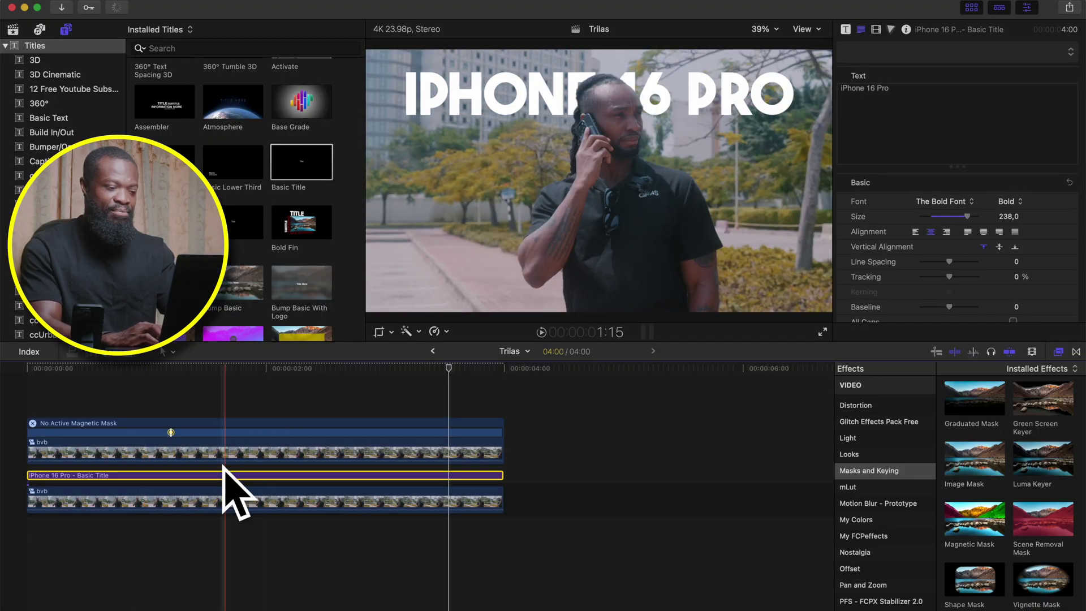
Apply the Tap5a Quick In-Out Animator effect to the iPhone 16 Pro title.
click(268, 376)
scroll(879, 498, down, 6)
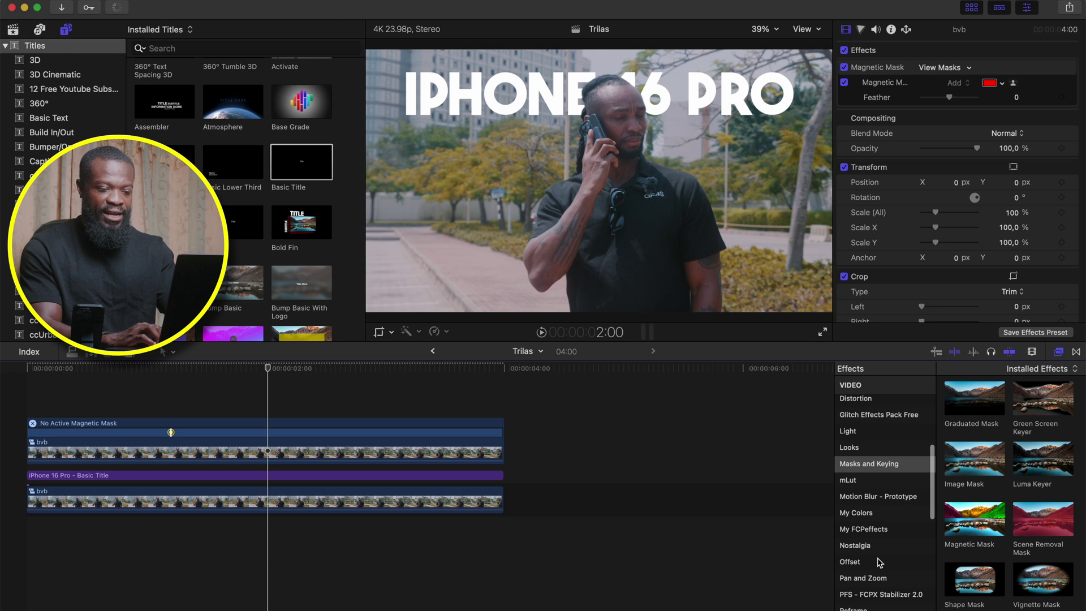
click(879, 500)
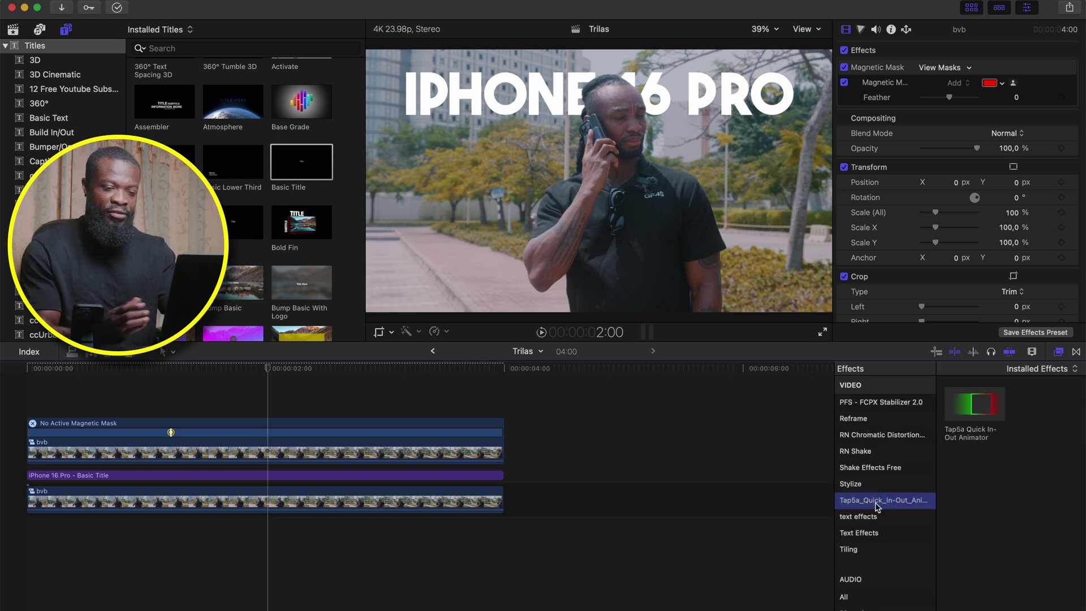
drag(972, 411, 142, 477)
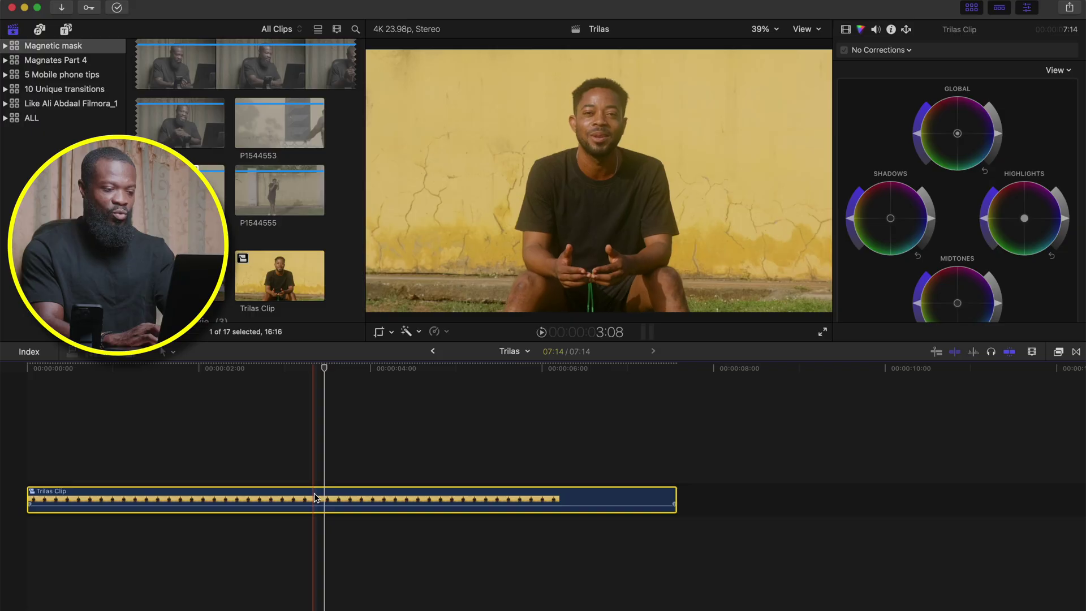
Duplicate the Trilas Clip directly above the original and disable the lower copy.
alt+drag(323, 498, 326, 449)
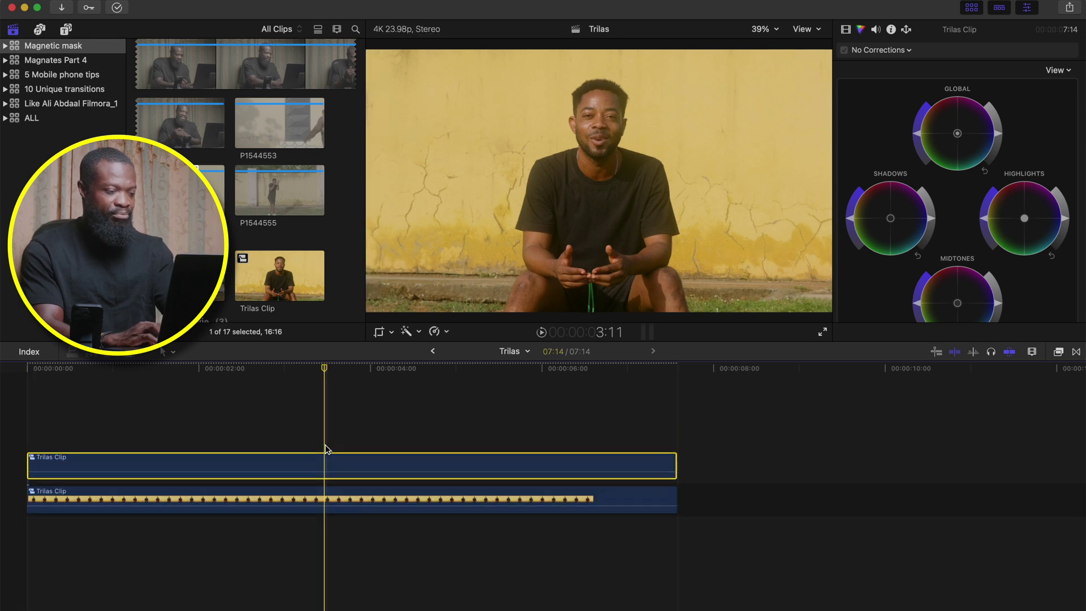
click(326, 502)
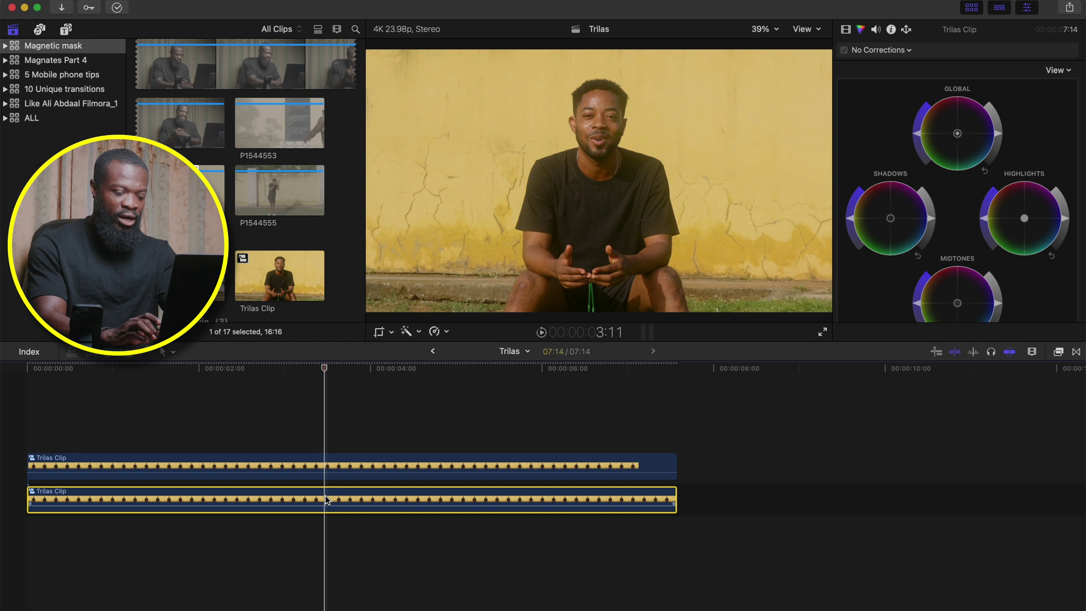
key(v)
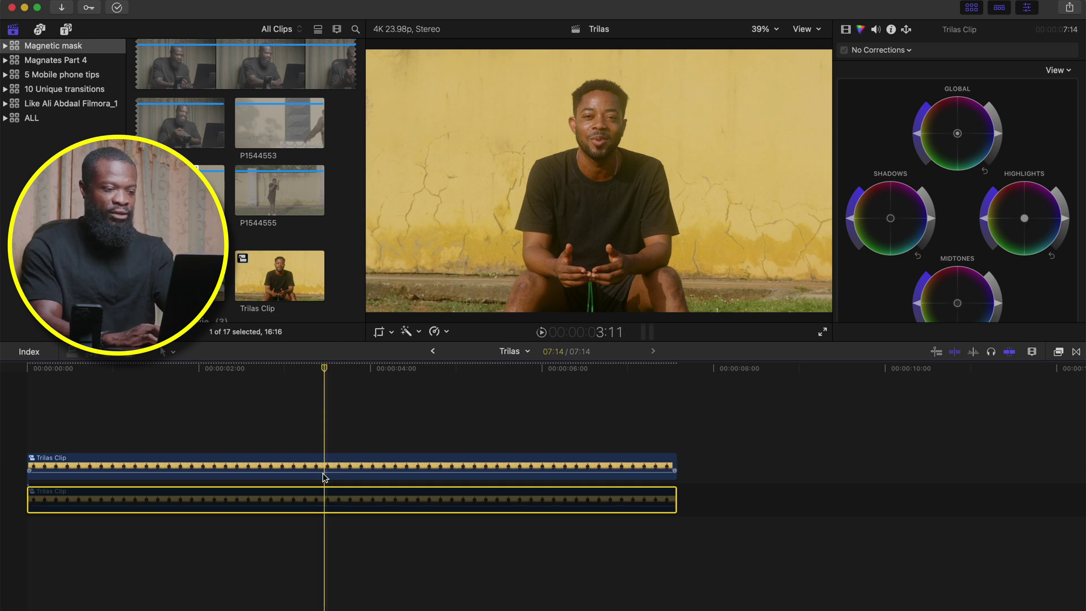
Apply a Magnetic Mask to the seated man in the upper Trilas Clip and finish mask editing.
click(326, 468)
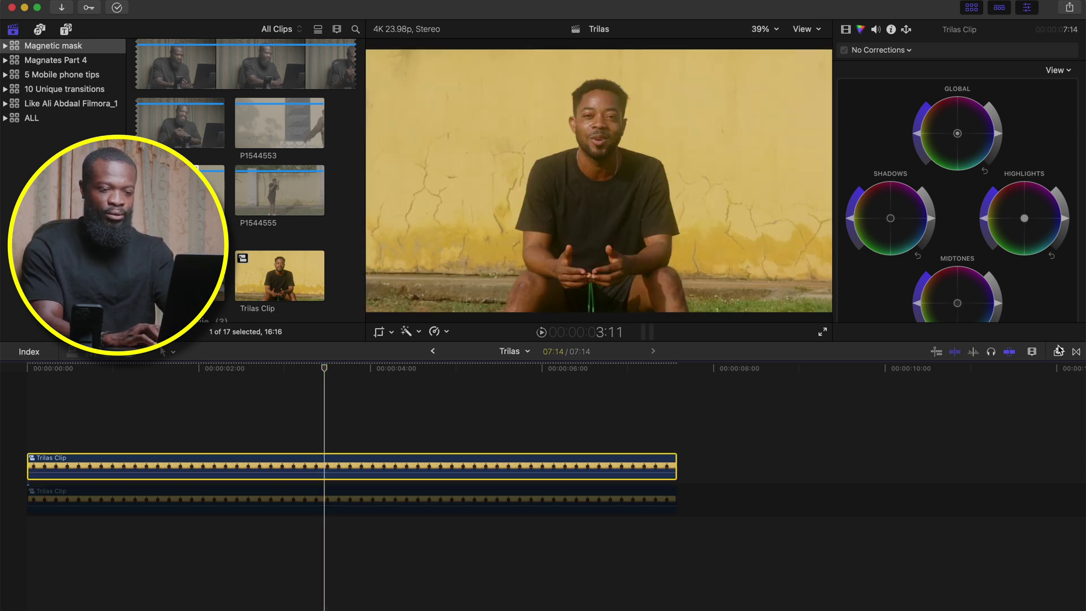
click(1058, 351)
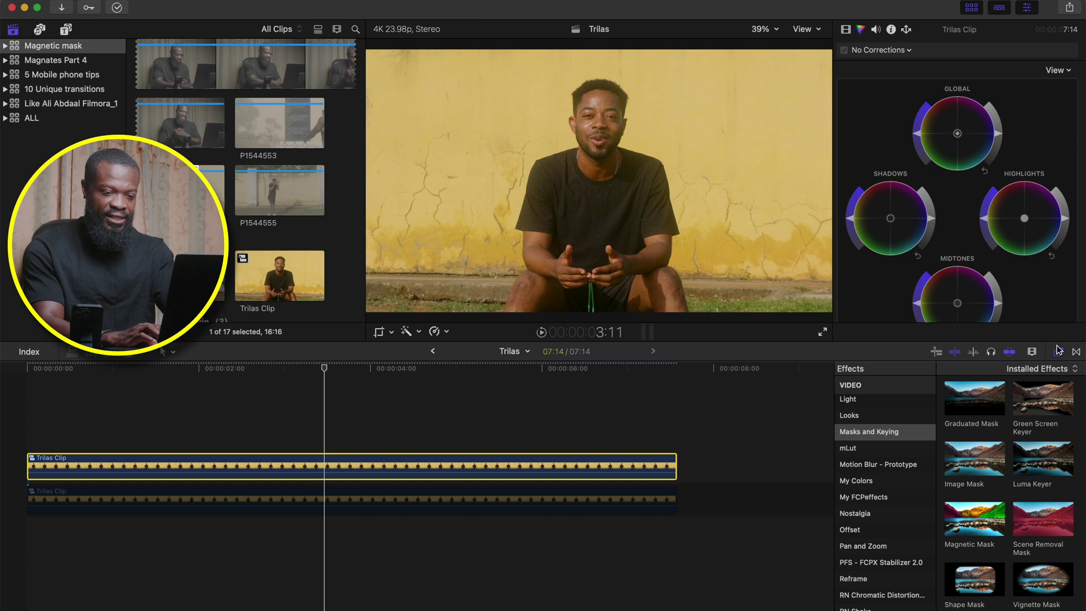
drag(976, 546, 594, 214)
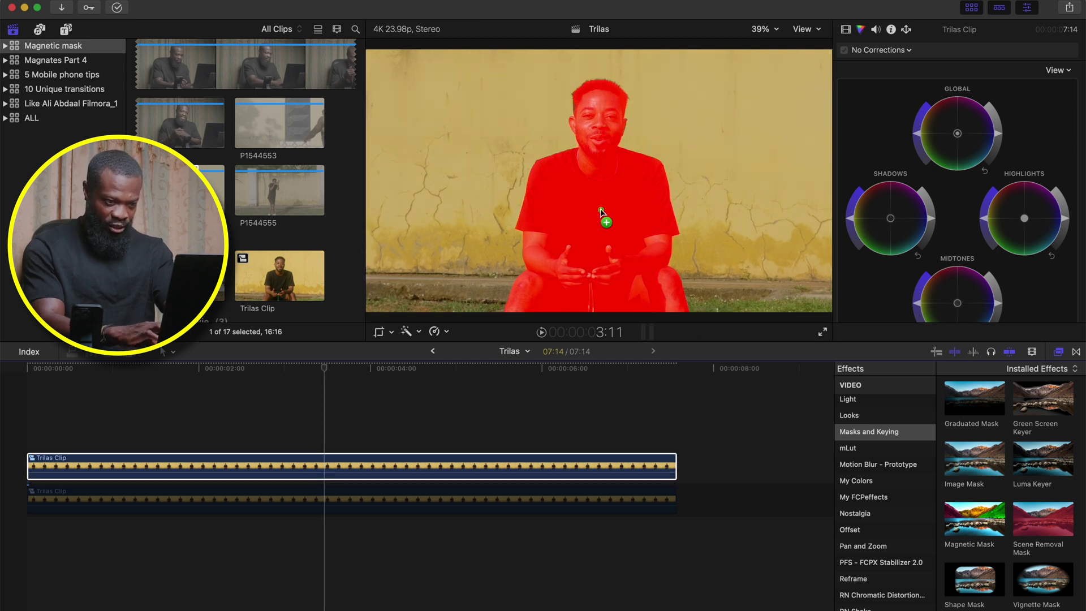
click(604, 208)
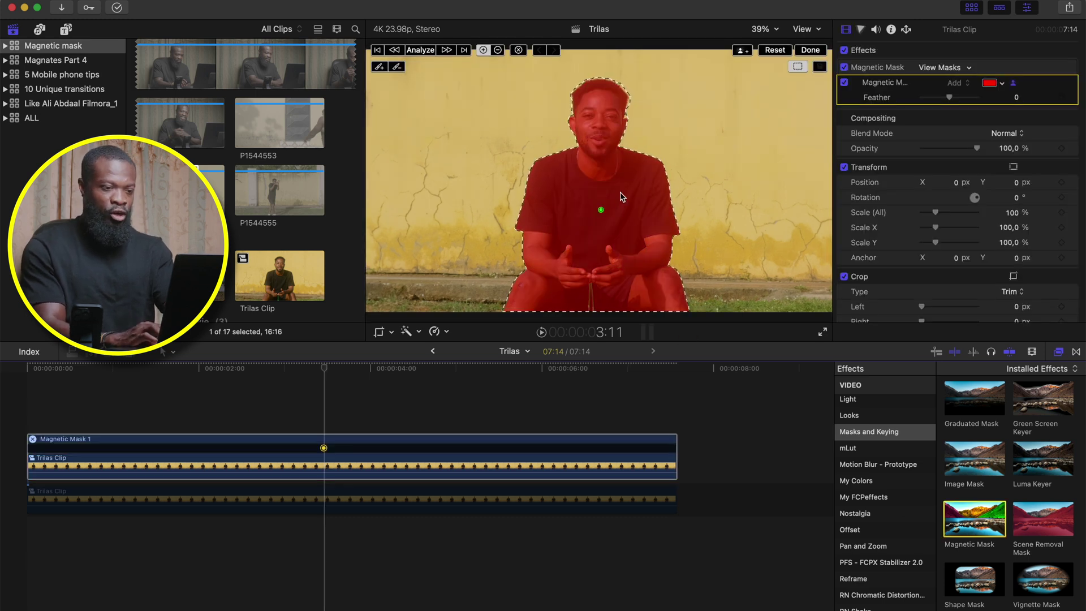
click(811, 50)
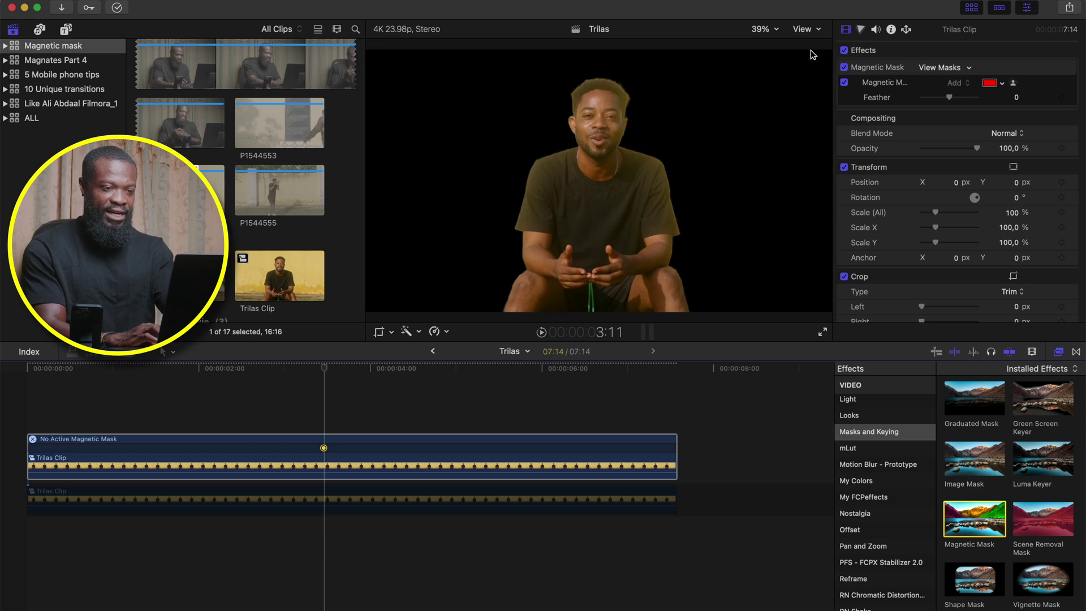
Analyze the seated man's mask across the whole clip and set its feather to -36.
click(1015, 83)
click(420, 50)
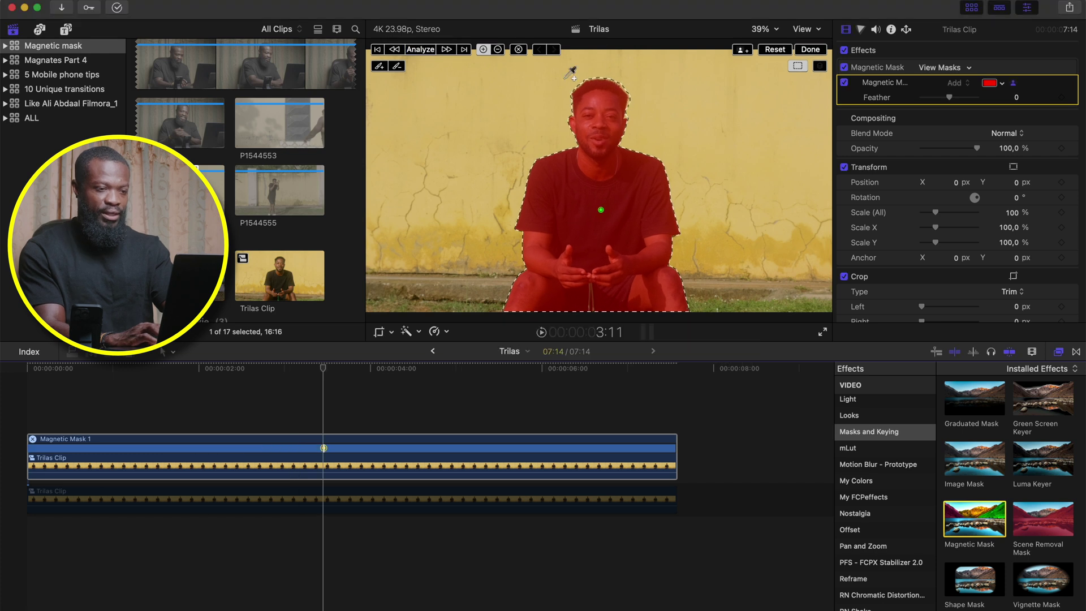
click(811, 50)
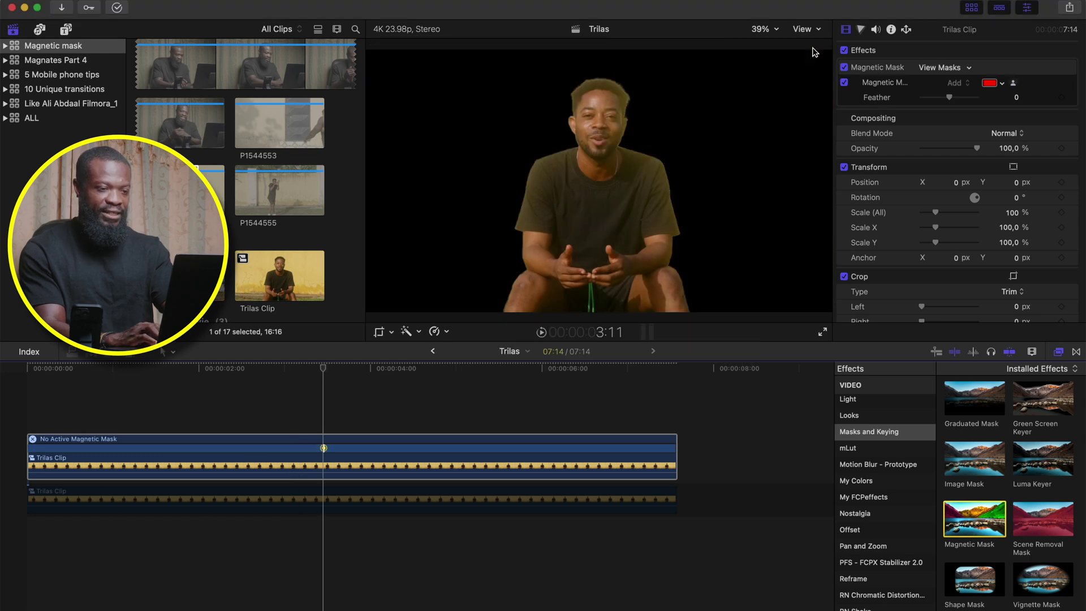
click(939, 100)
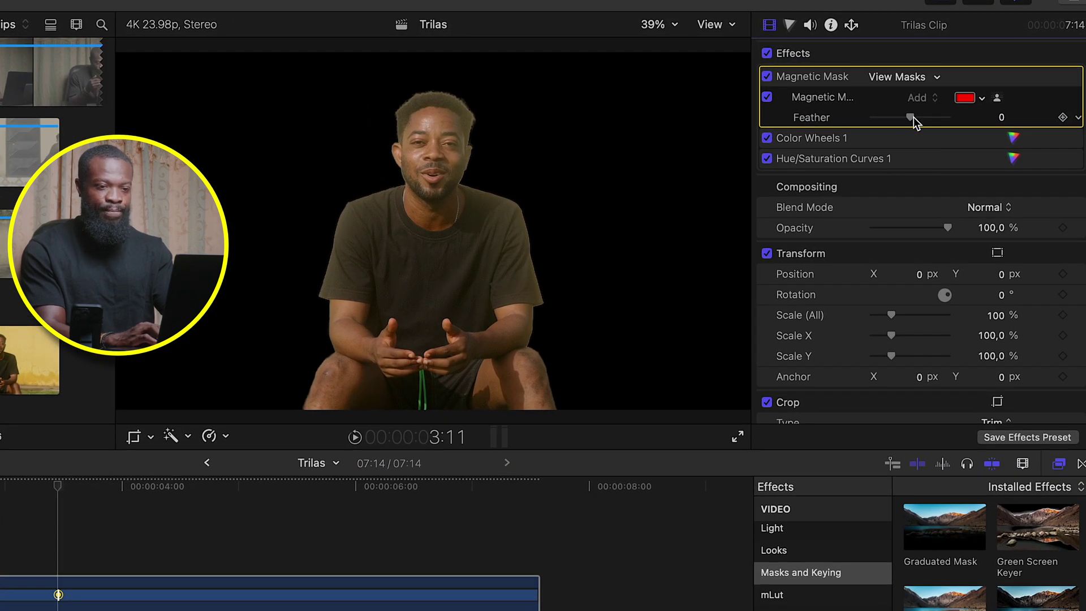
mouse_move(915, 117)
mouse_down()
mouse_move(943, 118)
mouse_move(898, 118)
mouse_up()
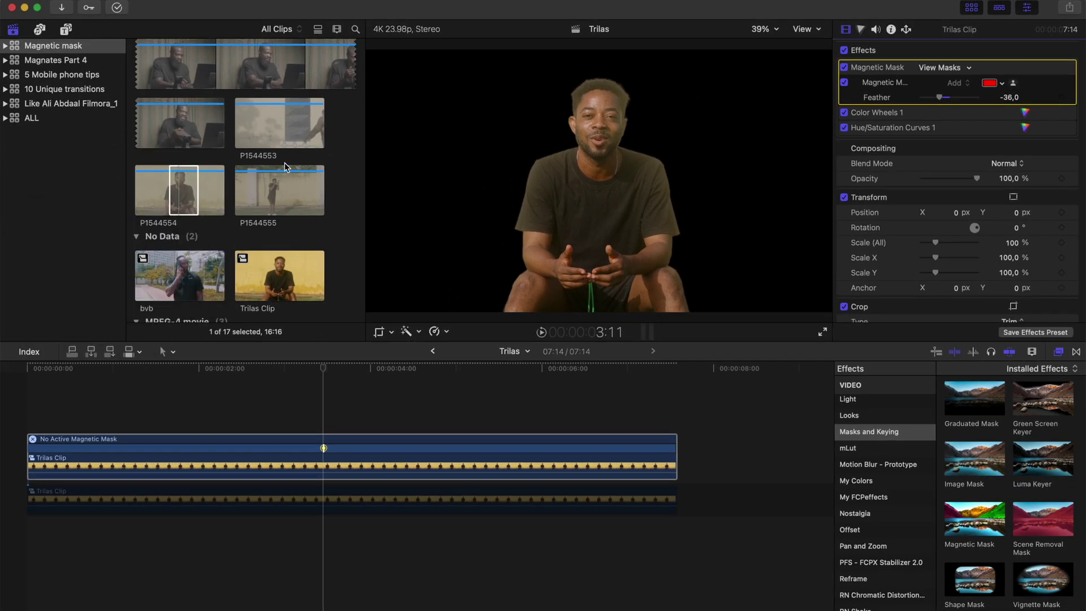
Place the pexels-seven11nash-380768 office image beneath the Trilas clips and extend it to their full length.
scroll(285, 166, up, 5)
scroll(286, 167, down, 8)
scroll(286, 166, down, 10)
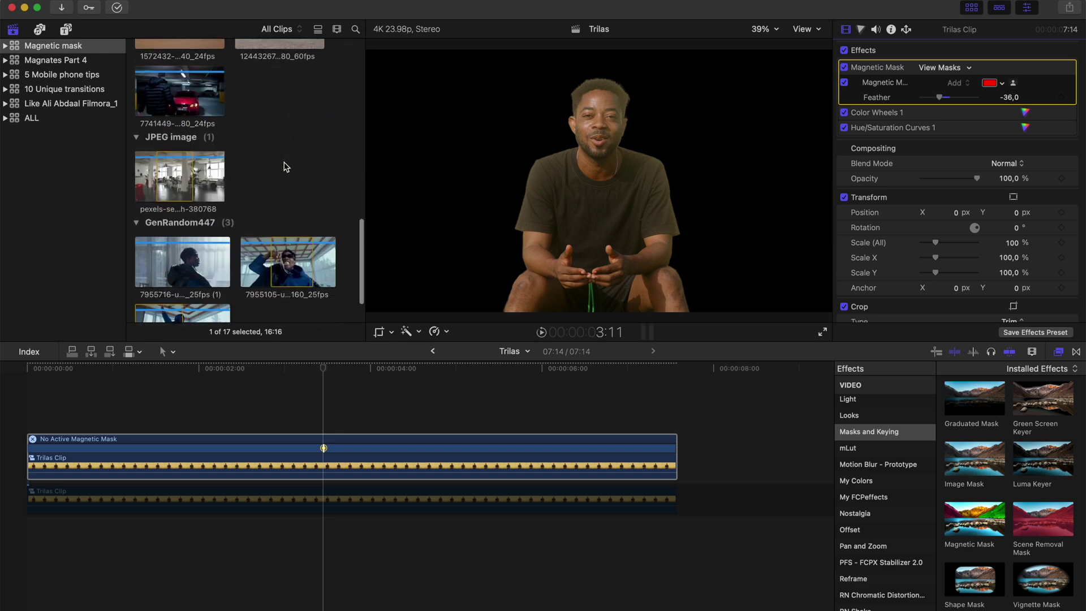
drag(171, 191, 40, 535)
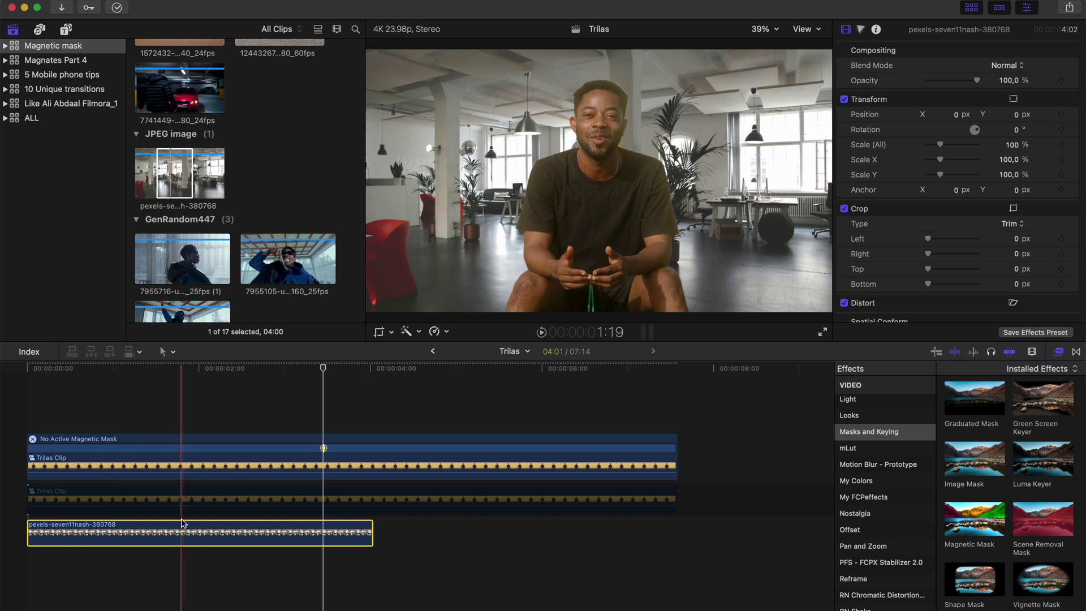
drag(372, 532, 676, 528)
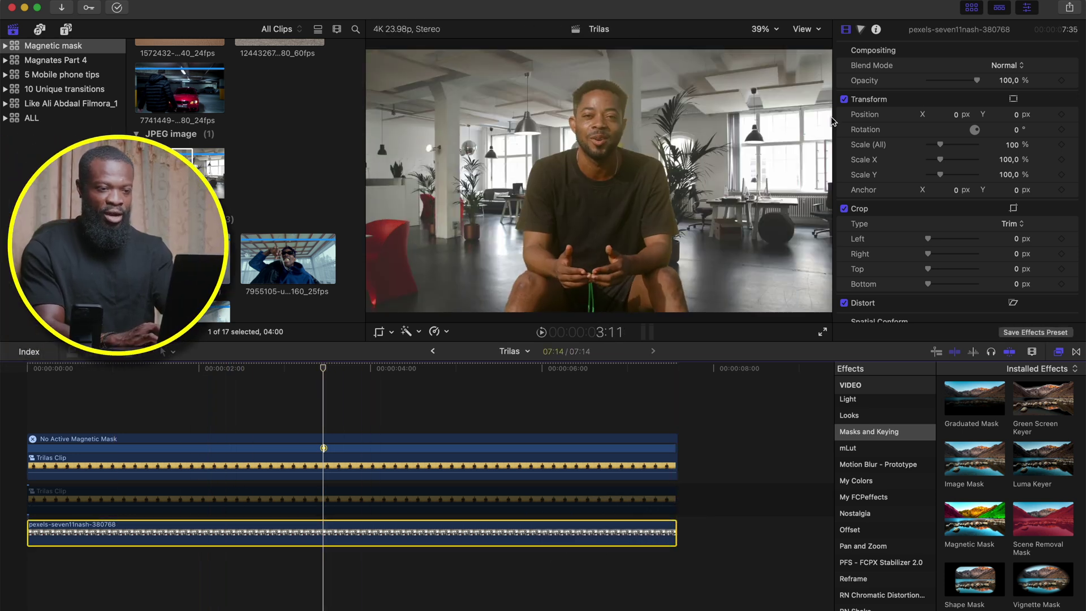
Scale the office background image to 167% and apply the Gaussian blur effect to it.
drag(943, 146, 954, 148)
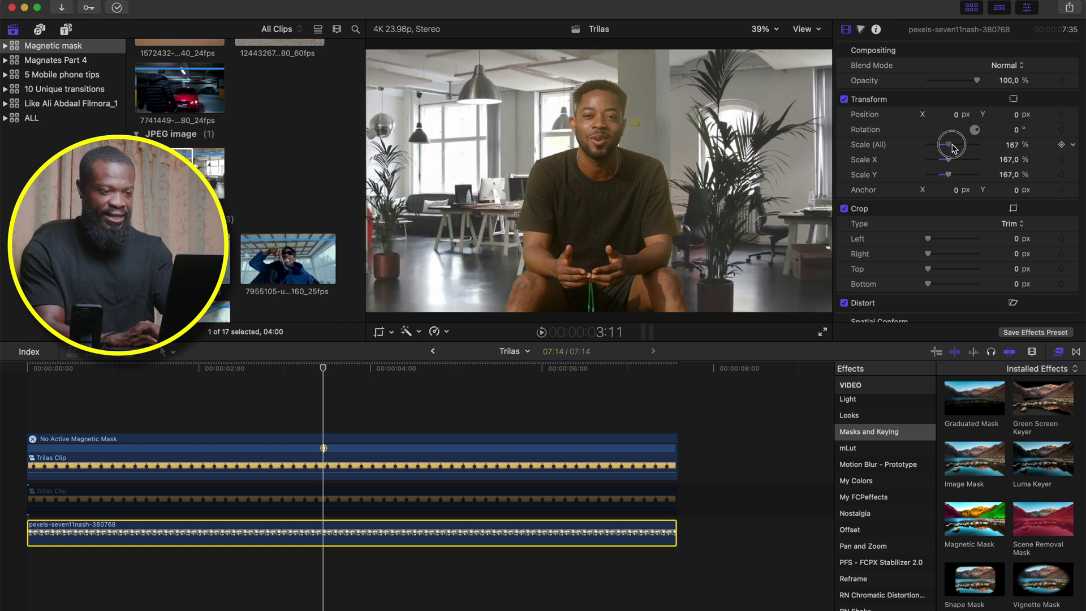
scroll(874, 435, up, 10)
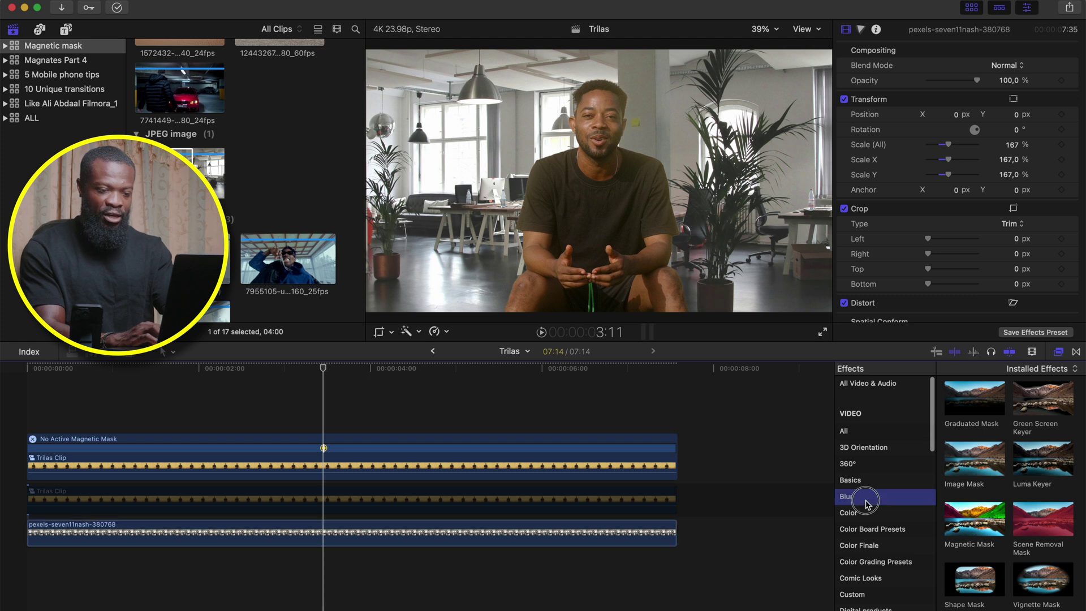
click(867, 502)
drag(965, 466, 323, 541)
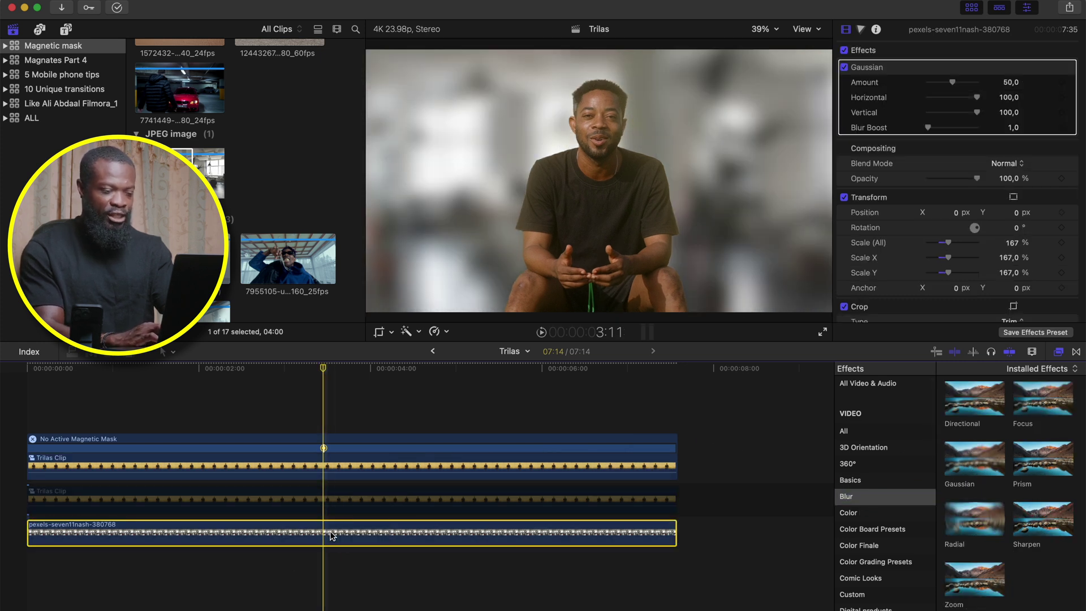
Set the office background's Gaussian amount to 9.95, and scale the masked seated man to 126% at Y position -149.1 px.
drag(955, 85, 938, 84)
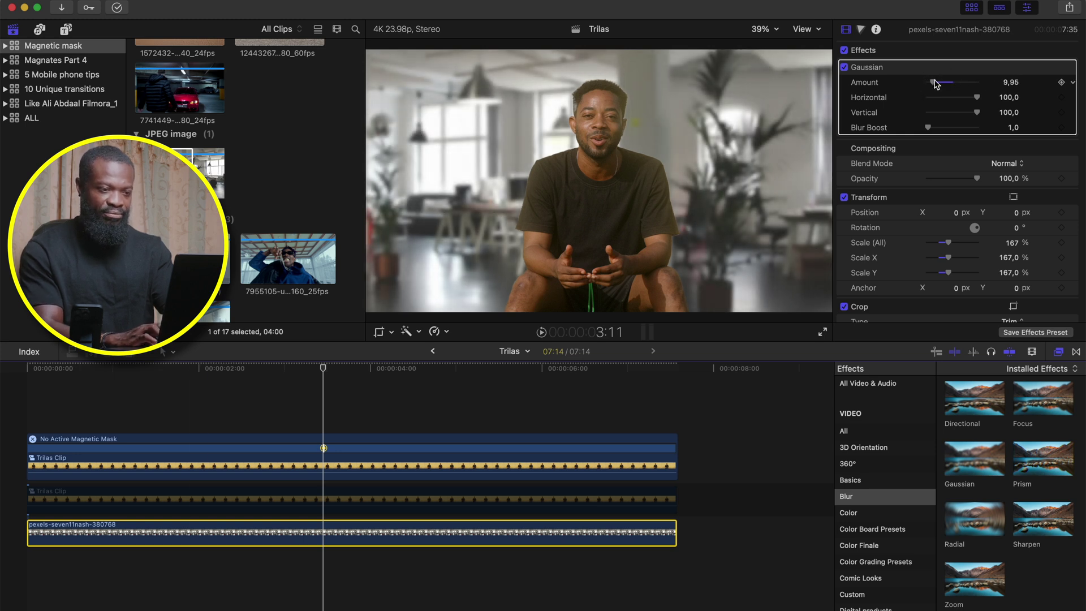
click(193, 462)
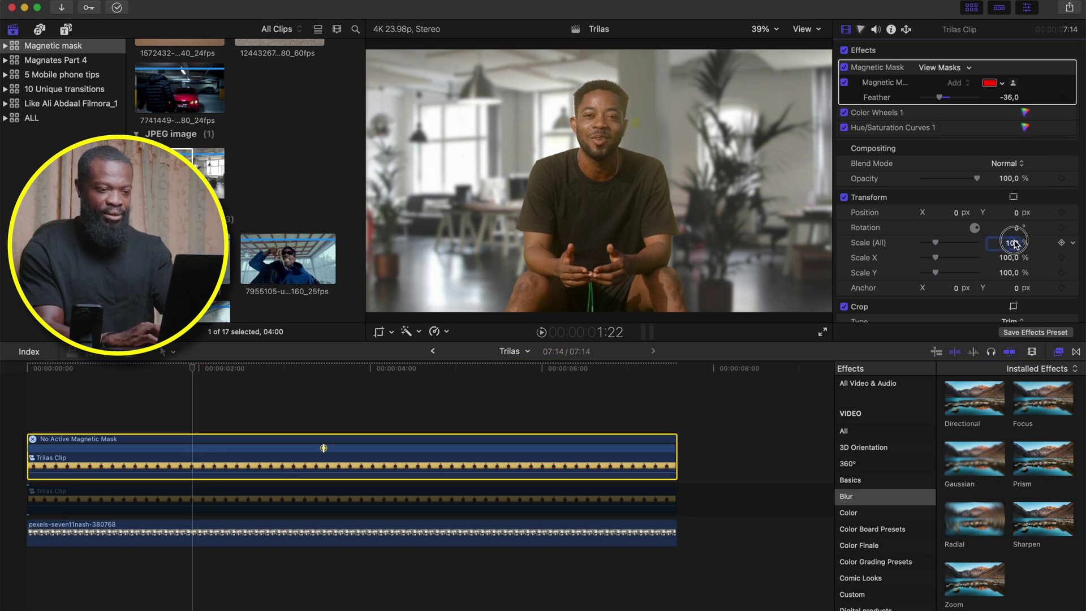
drag(1013, 244, 1035, 242)
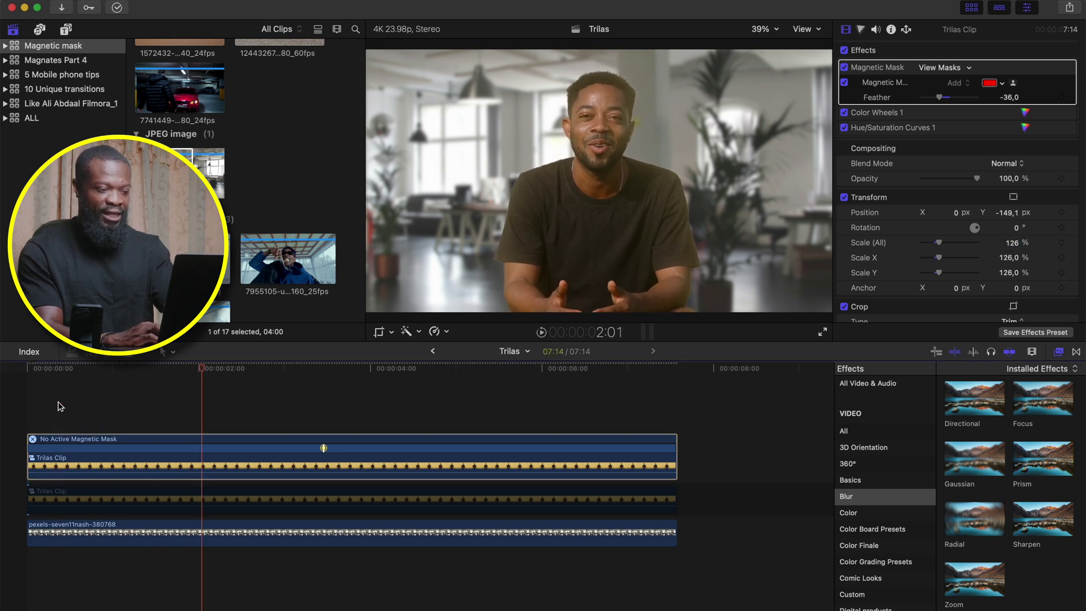
click(203, 535)
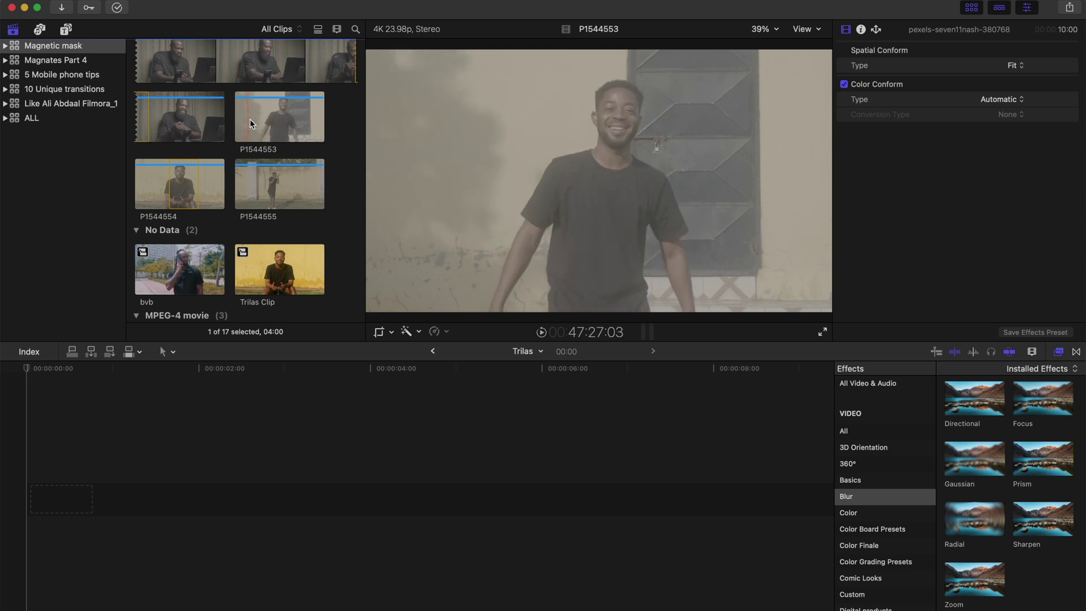
Place the P1544553 clip at the start of the emptied timeline and trim off its first 4:02.
click(263, 120)
drag(254, 116, 104, 454)
drag(35, 505, 173, 503)
click(398, 461)
click(516, 461)
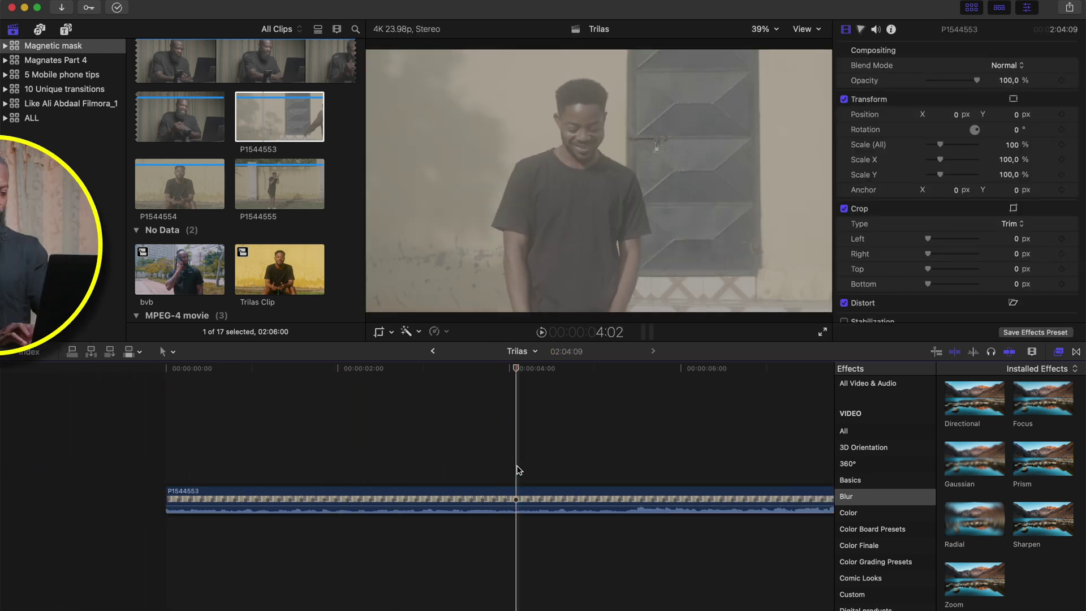
drag(168, 499, 519, 499)
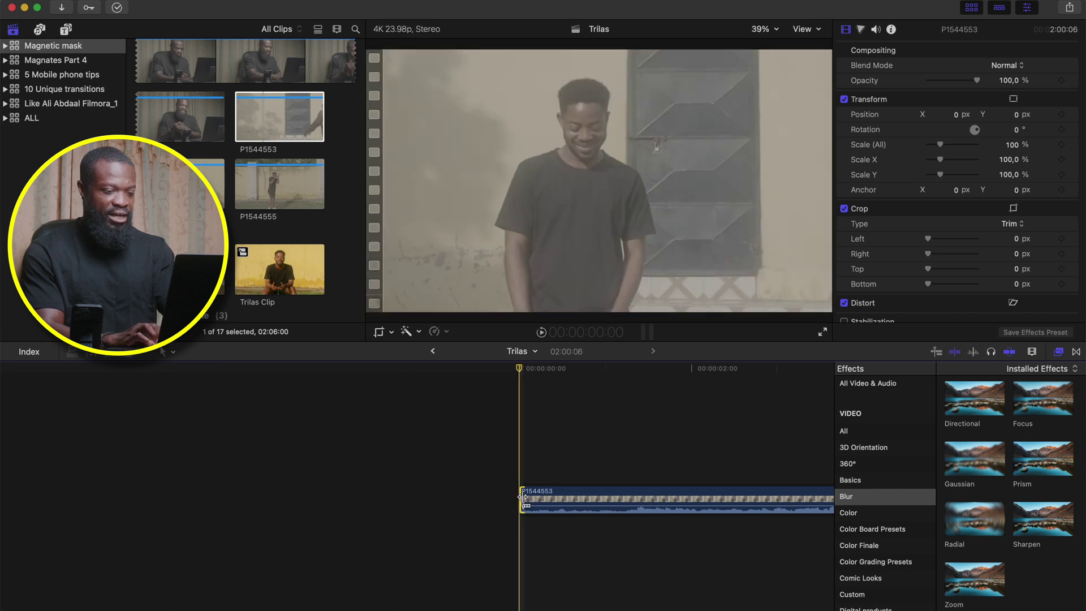
Split the P1544553 clip at 7:15 and 34:22, and stack the last segment above the beginning of the first one.
click(683, 496)
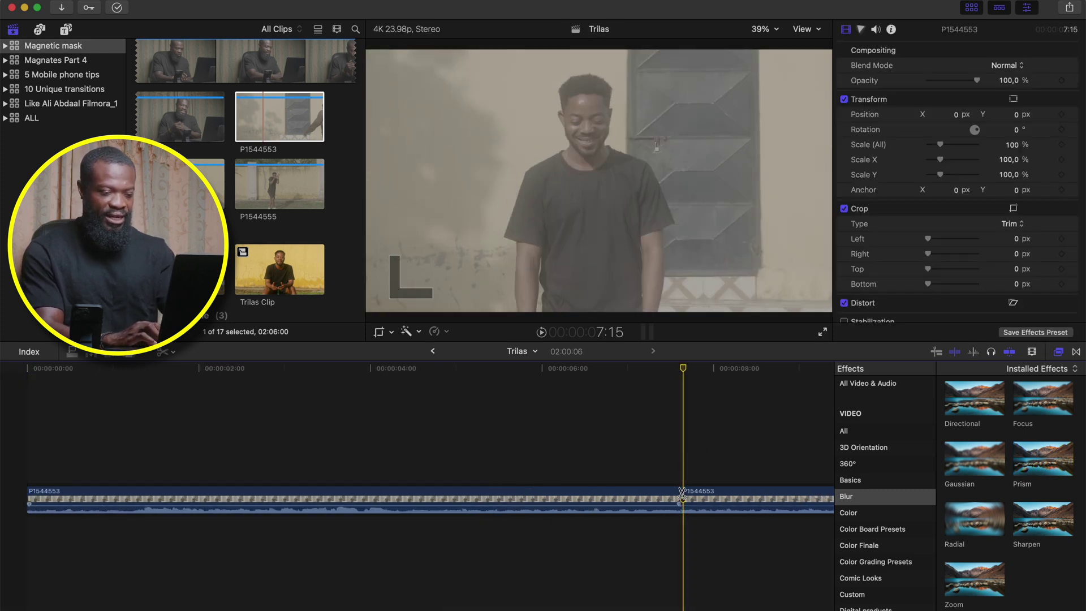
key(super+minus)
key(super+minus)
key(super+minus)
key(super+minus)
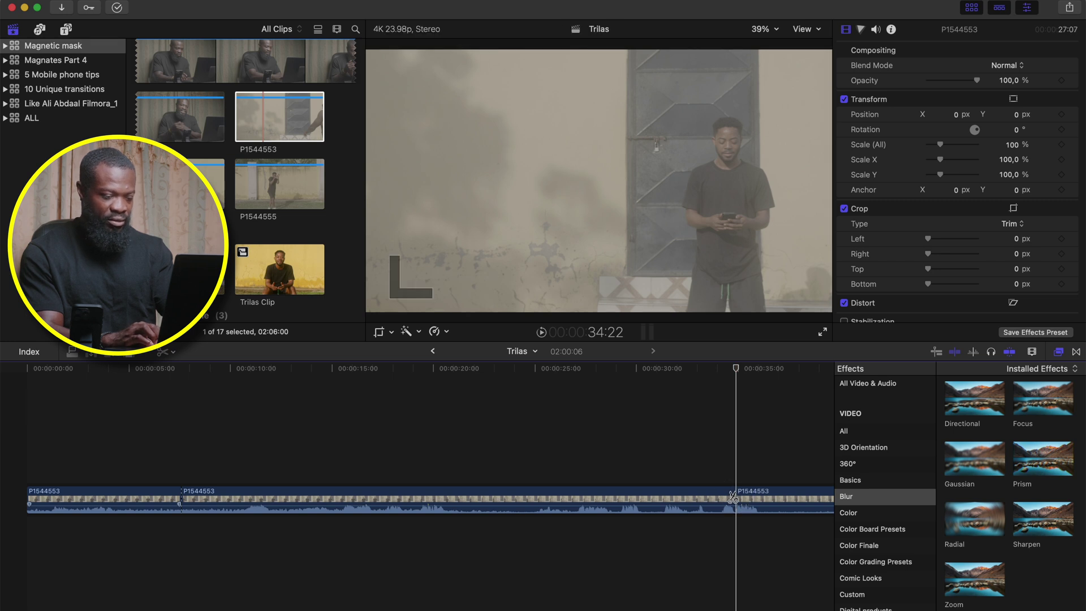
drag(754, 498, 41, 458)
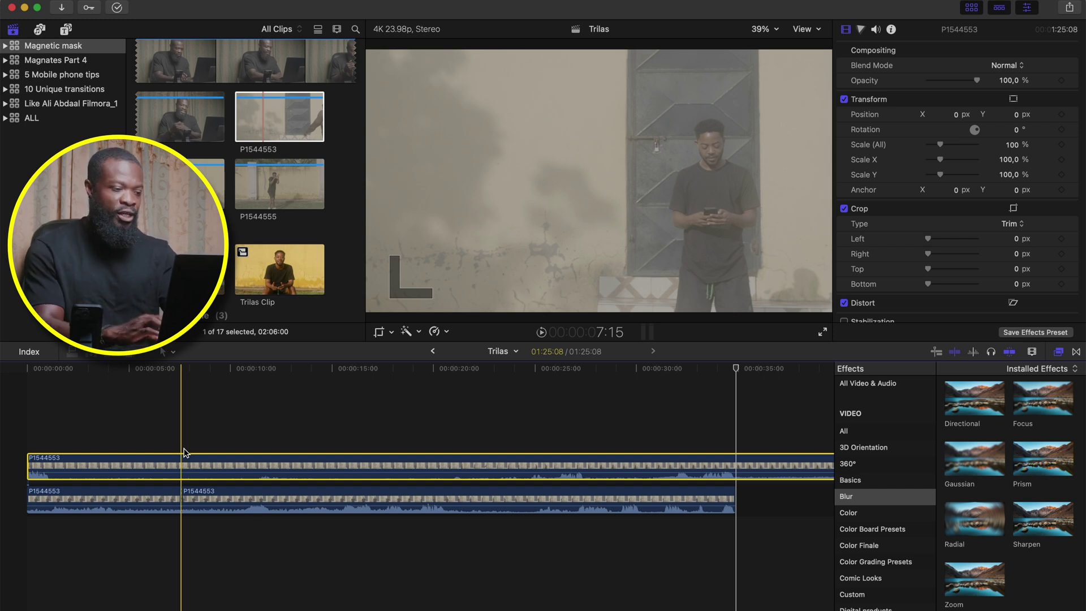
Split the upper P1544553 clip at 7:15 and past the 35-second mark, and stack the remainder as a third layer from the start.
key(b)
click(182, 469)
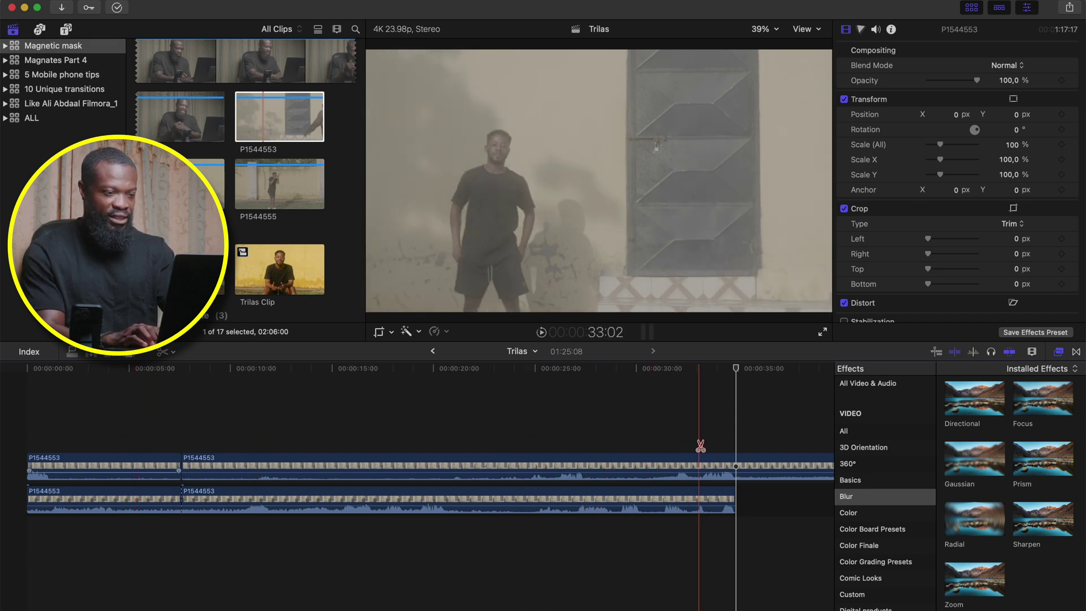
click(792, 470)
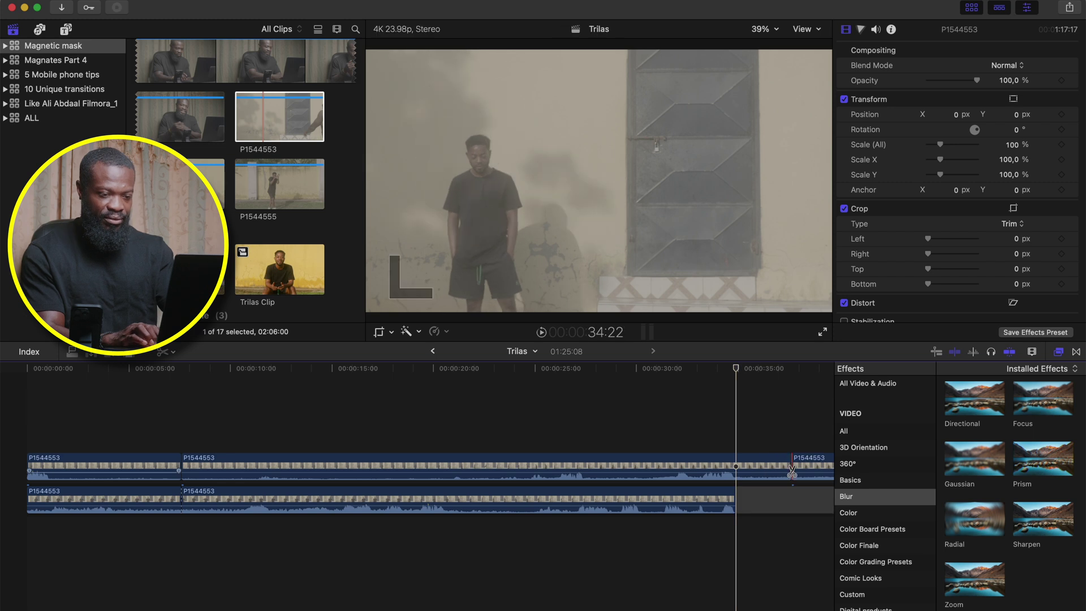
key(a)
drag(810, 470, 43, 406)
key(super+z)
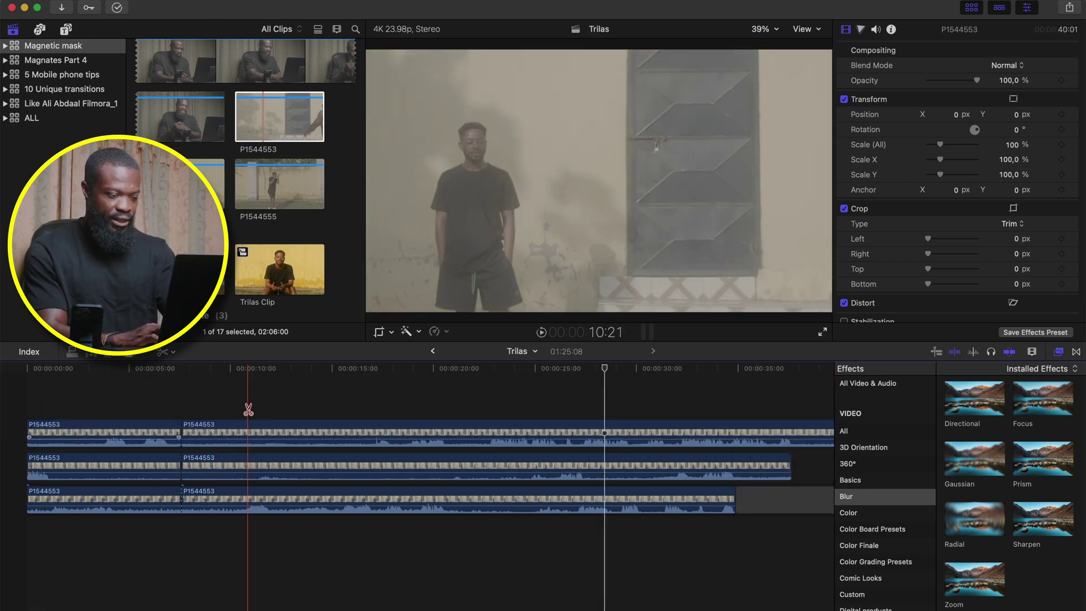
Delete all segments after 7:15, leaving three equally long stacked clips.
drag(252, 412, 815, 497)
key(Delete)
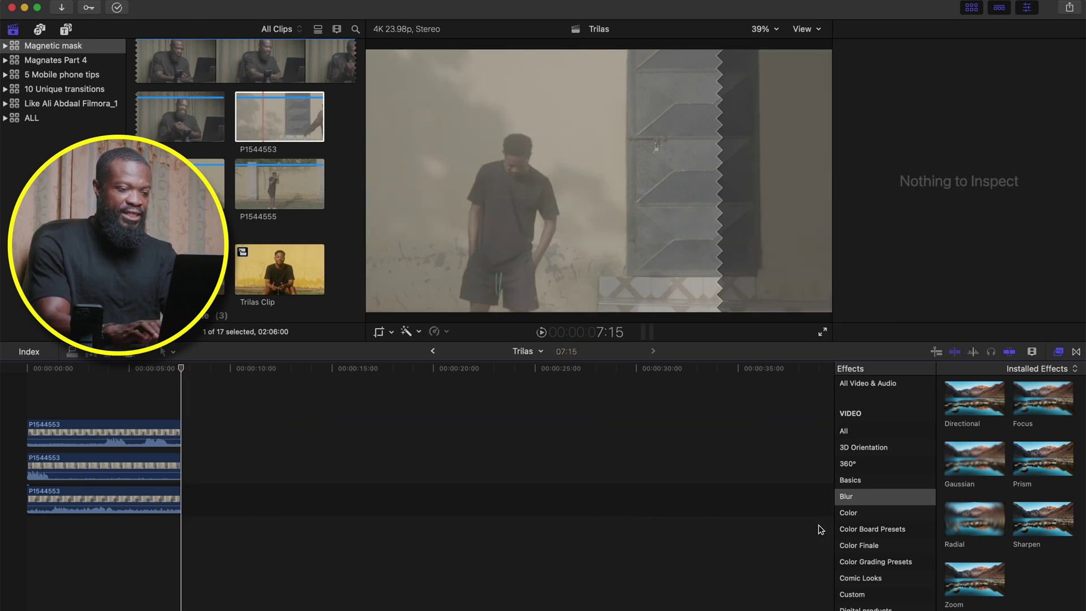
key(shift+z)
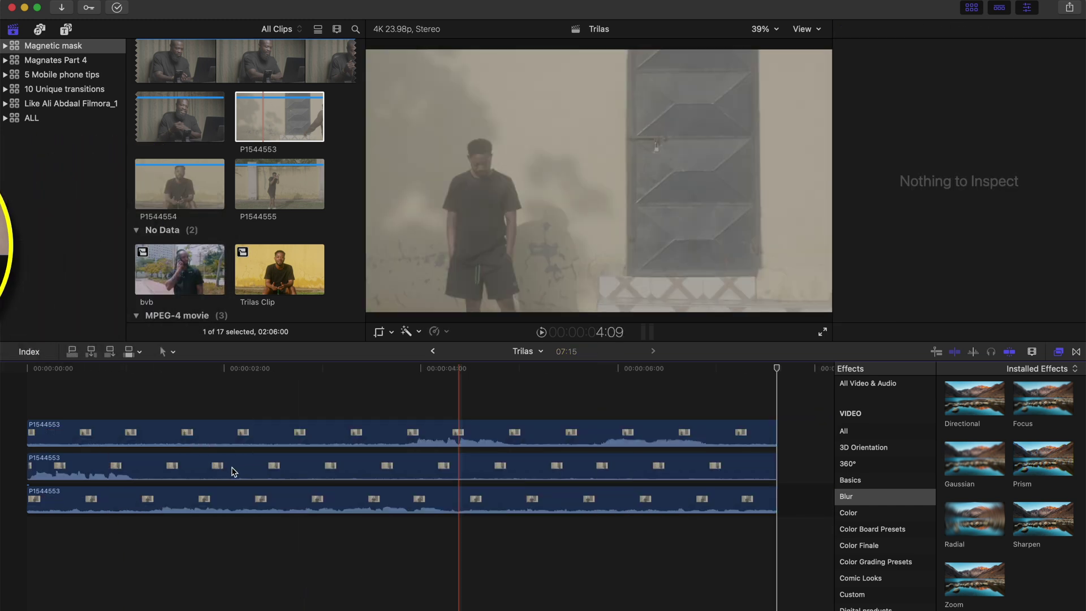
Add the RJ Adjustment Layer from the Real Joey titles above the three stacked clips.
click(314, 453)
key(alt+super+1)
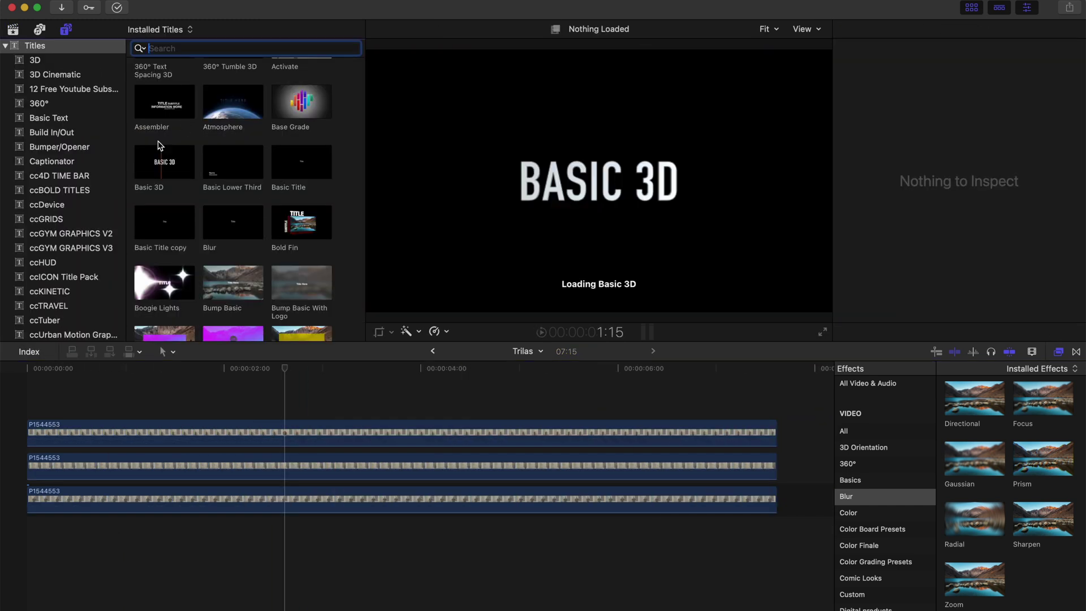
scroll(62, 170, down, 10)
click(47, 226)
drag(164, 85, 33, 392)
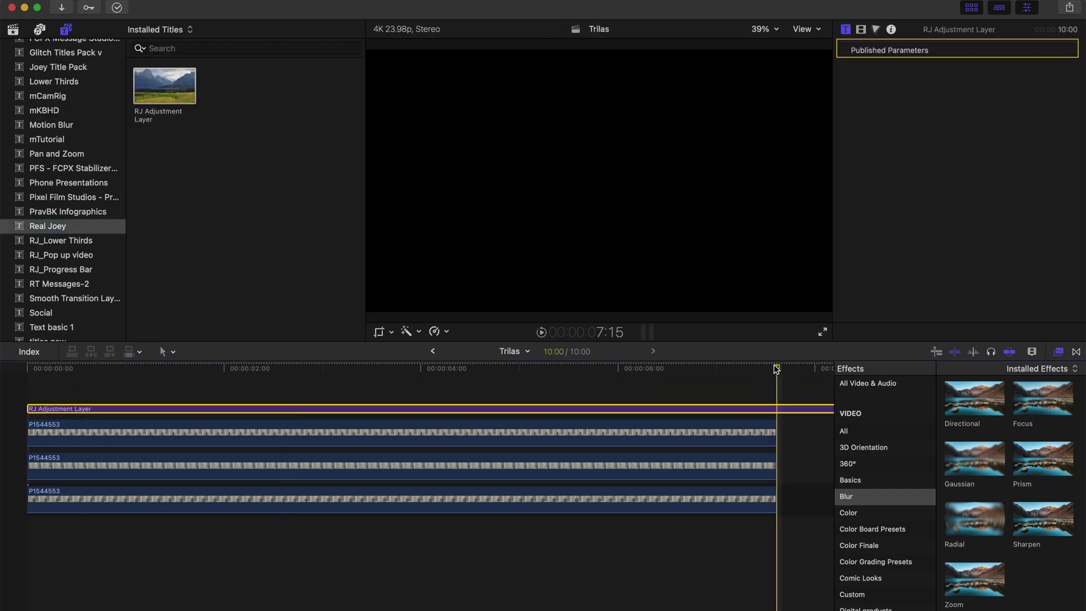
Shorten the adjustment layer to 7:15 and apply a color grade from the My Colors effects to it.
scroll(883, 510, down, 5)
click(857, 535)
click(244, 393)
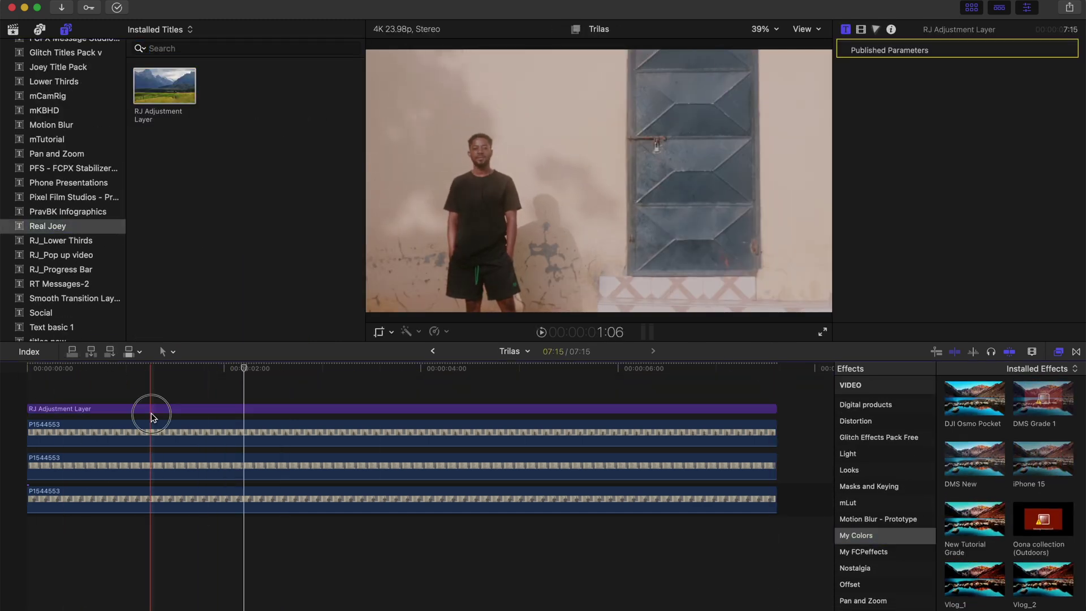
click(156, 395)
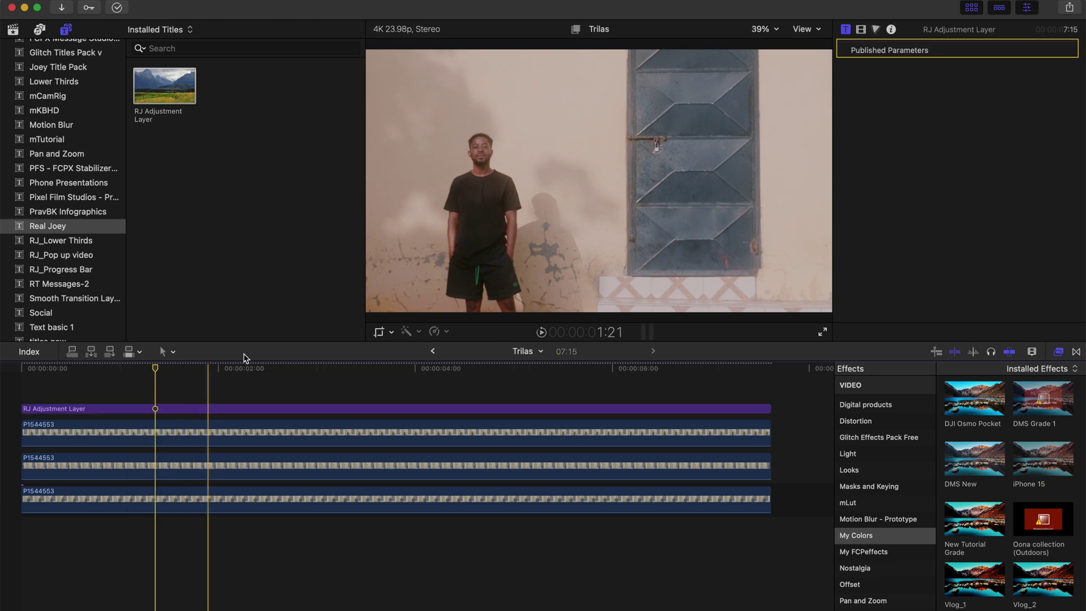
Disable the top P1544553 clip and apply a Magnetic Mask to the man with the phone in the middle clip.
click(144, 434)
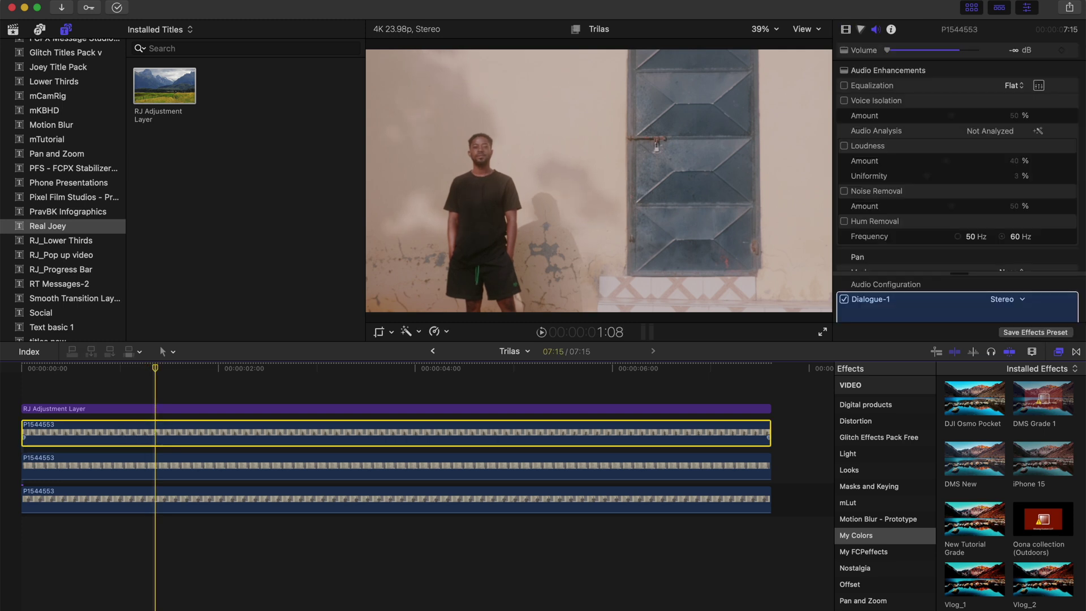
key(v)
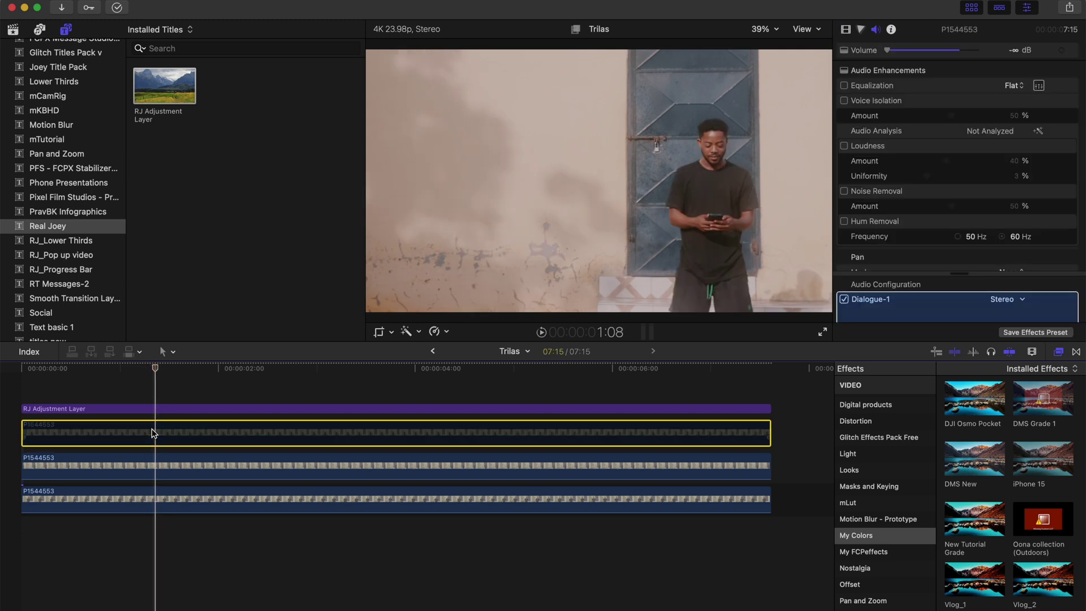
click(174, 457)
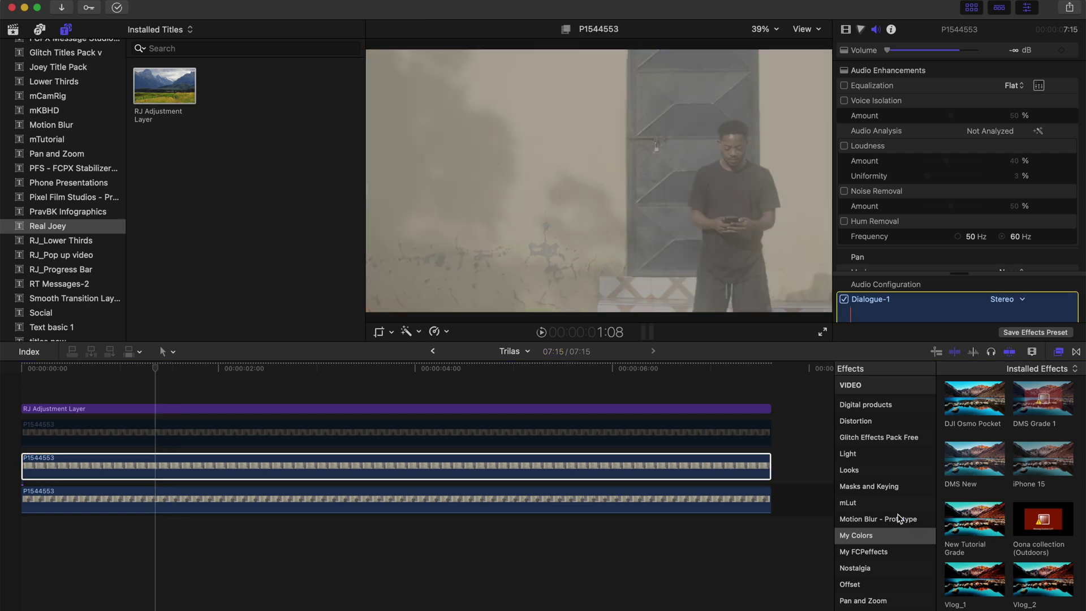
click(883, 487)
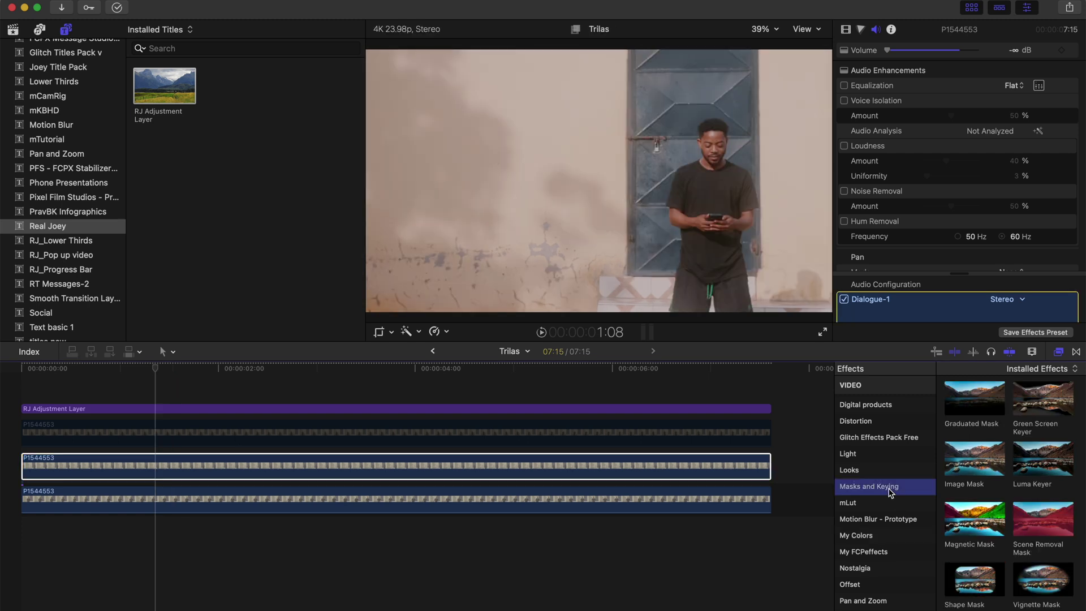
double_click(975, 522)
click(724, 199)
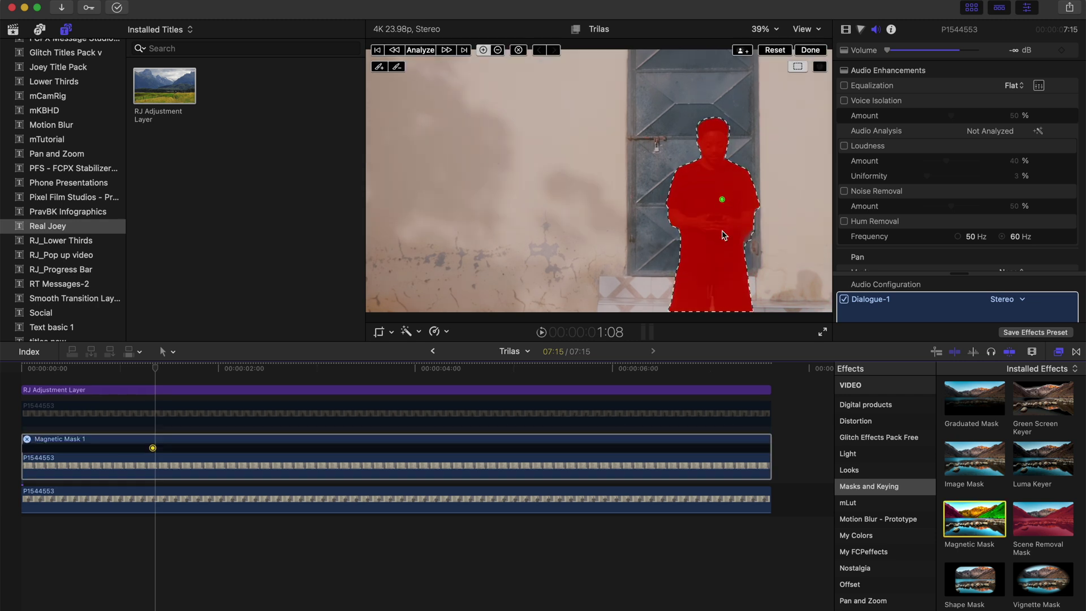
Brush away excess mask along the arm of the man with the phone.
click(763, 29)
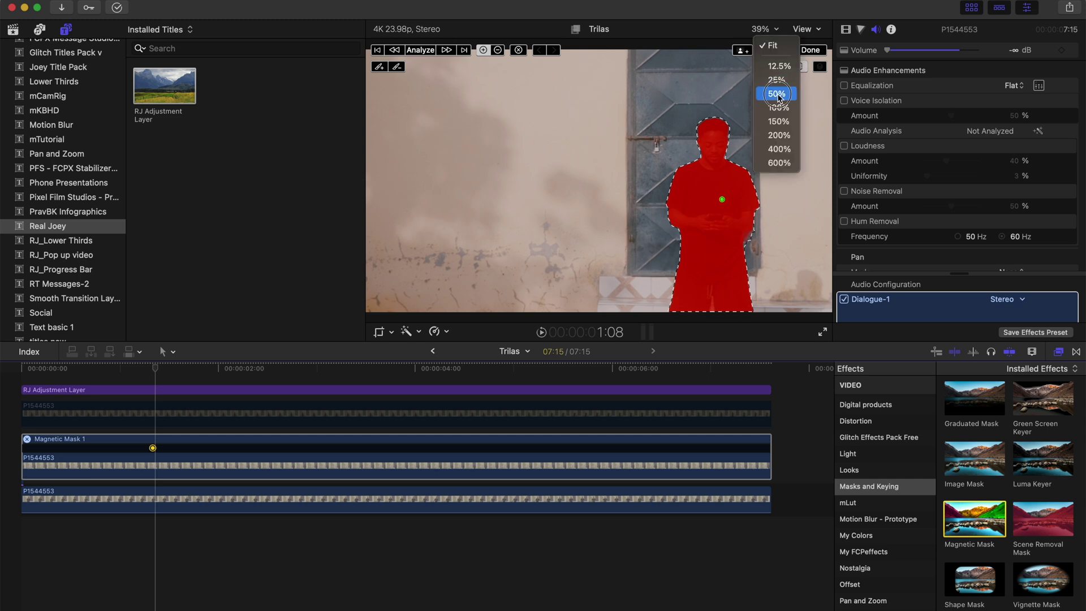
click(776, 90)
drag(813, 171, 810, 183)
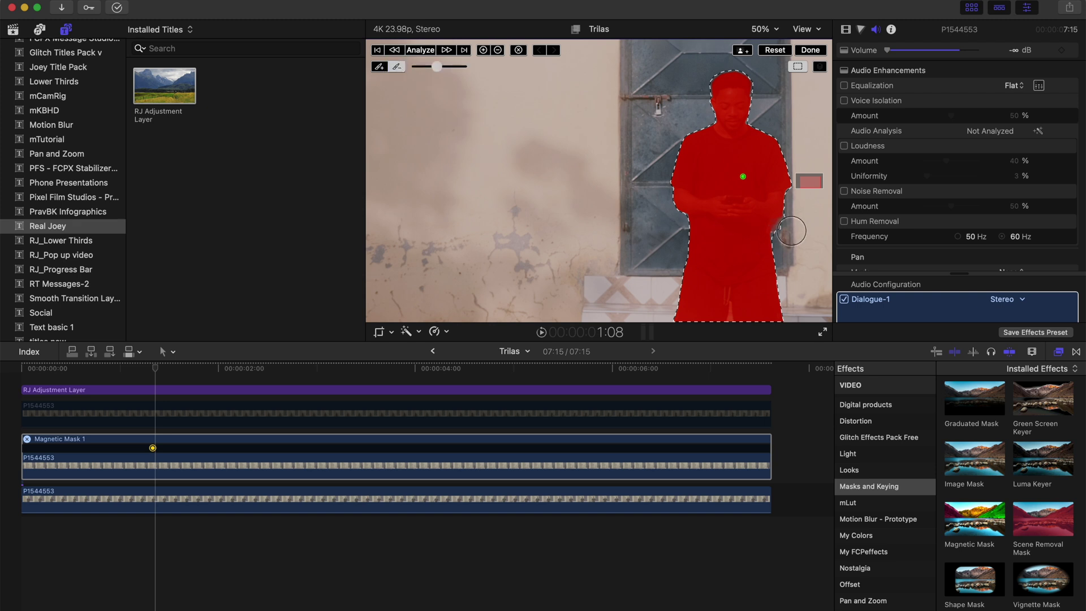
drag(792, 231, 780, 229)
Exclude the gap between the phone-holding man's legs from the mask, and analyze the mask across the whole clip.
click(499, 51)
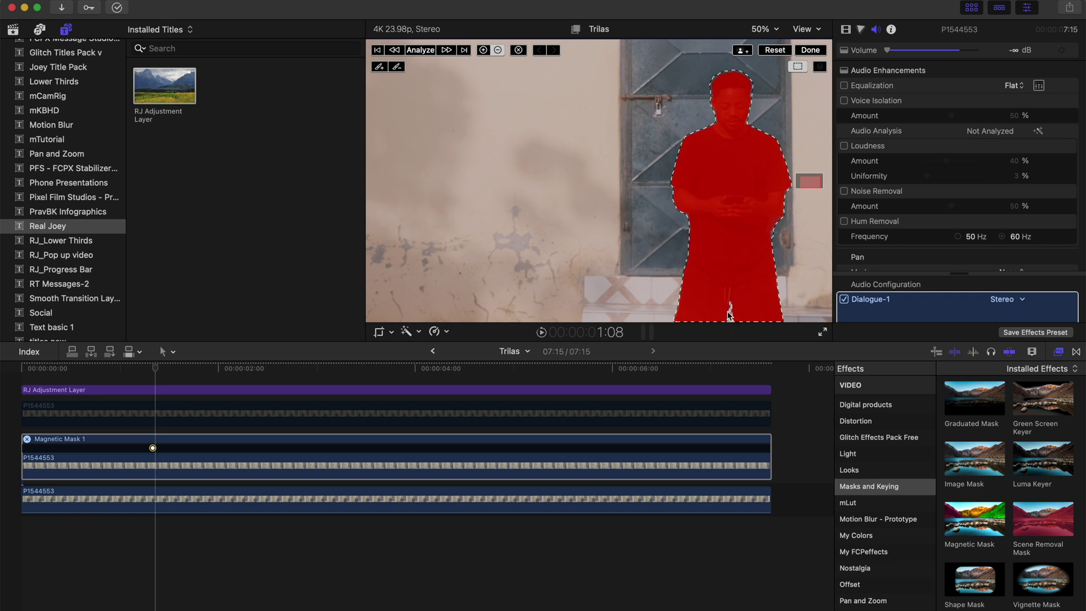
click(418, 50)
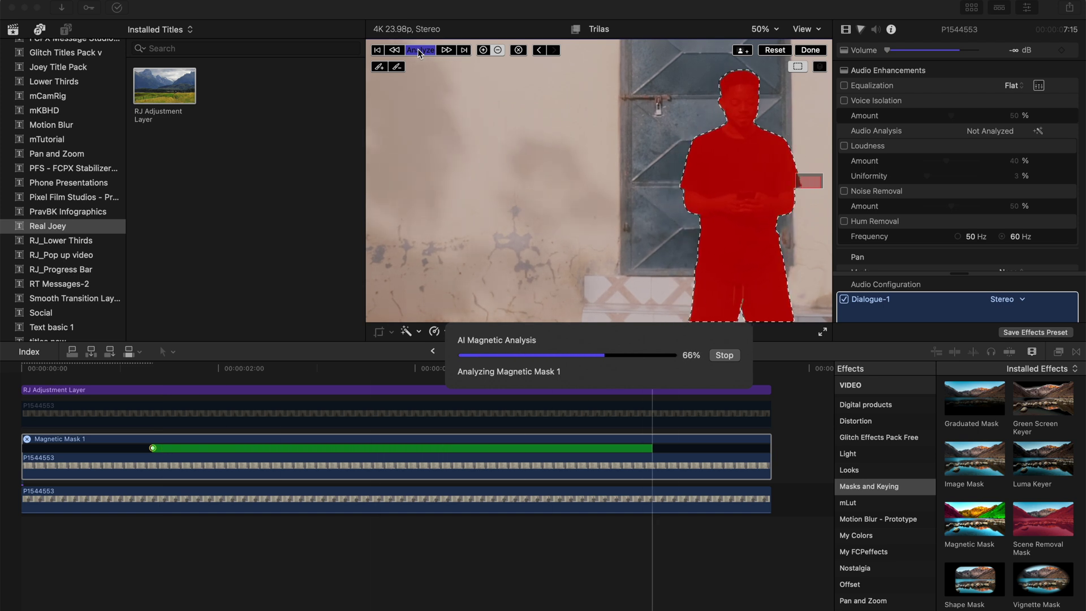
click(807, 50)
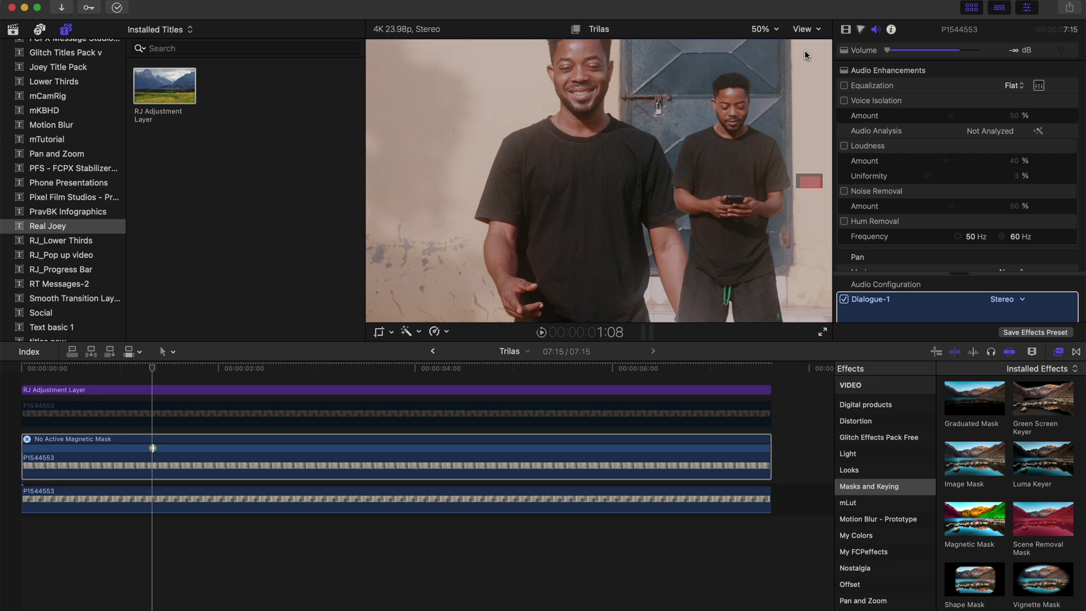
Apply a Magnetic Mask to the foreground man in the bottom P1544553 clip at 1:13.
click(159, 501)
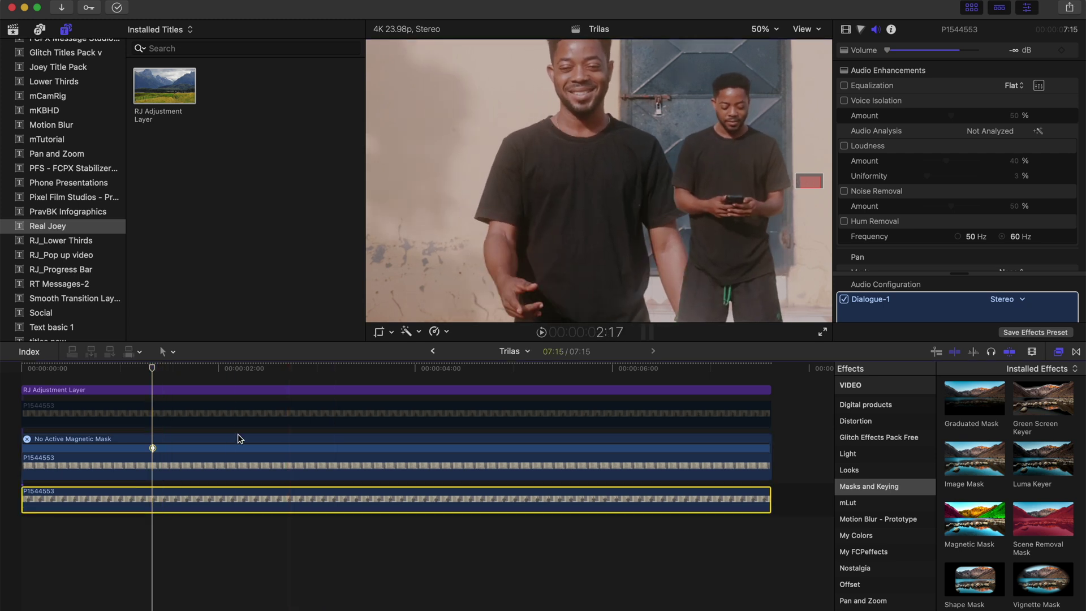
click(176, 369)
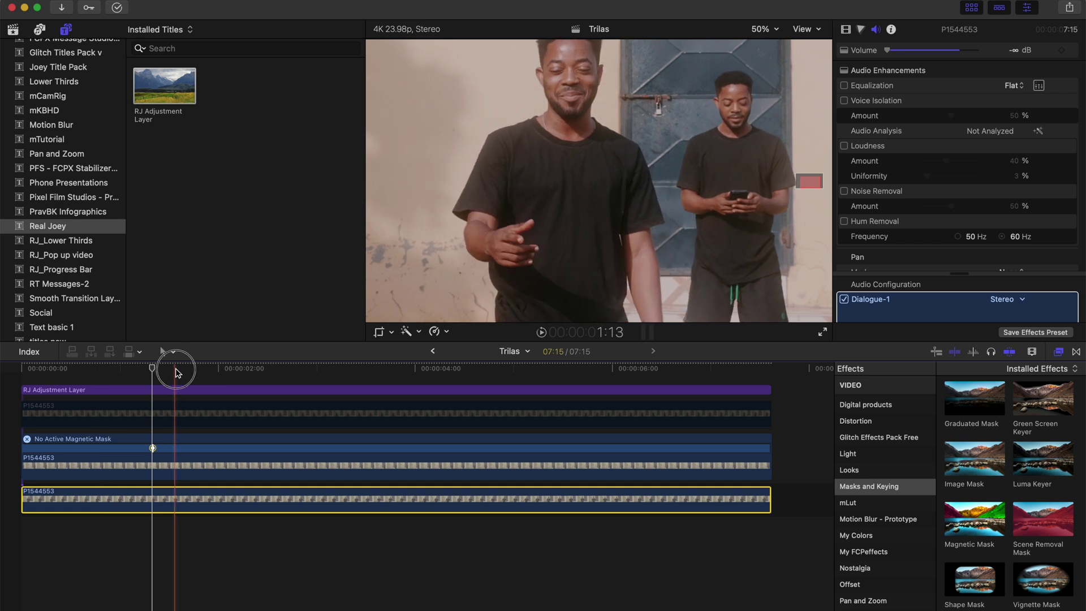
click(764, 29)
click(770, 43)
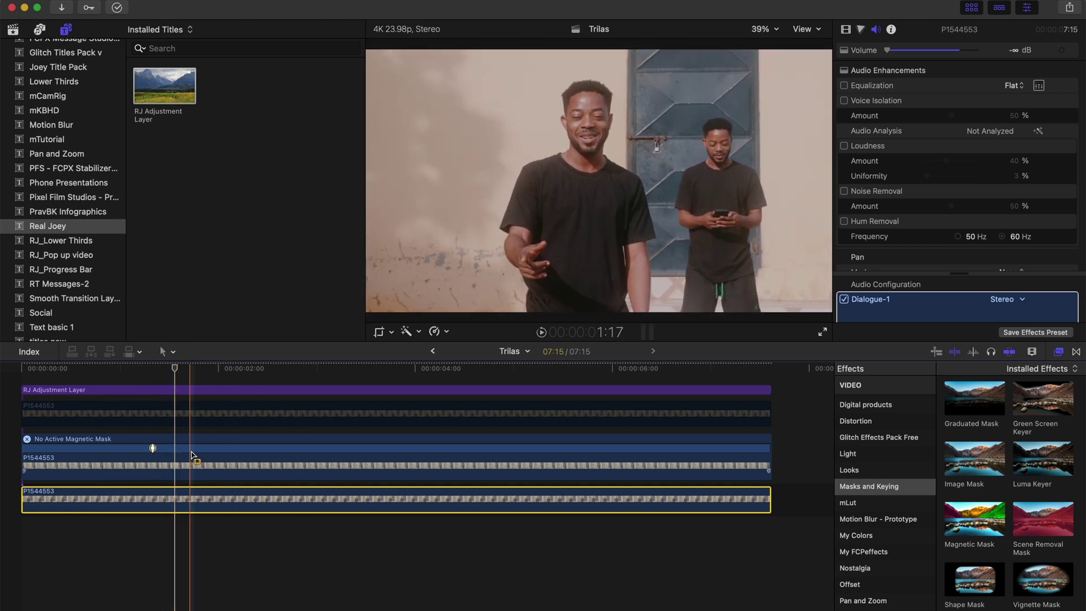
drag(974, 521, 594, 200)
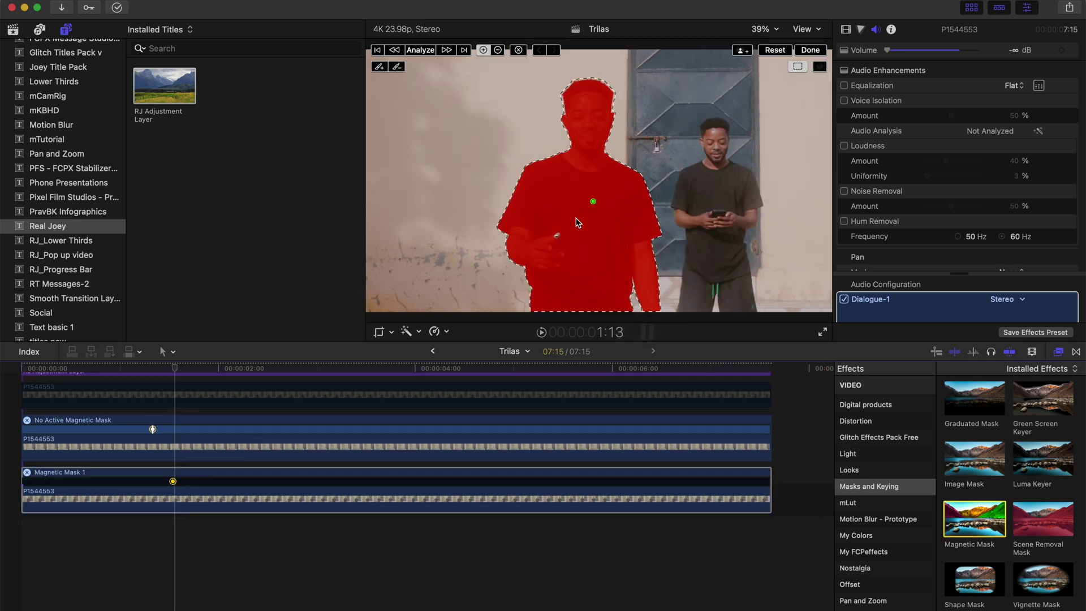
Add the missing spot at the foreground man's hand to his mask, and analyze the mask across the whole clip.
click(557, 235)
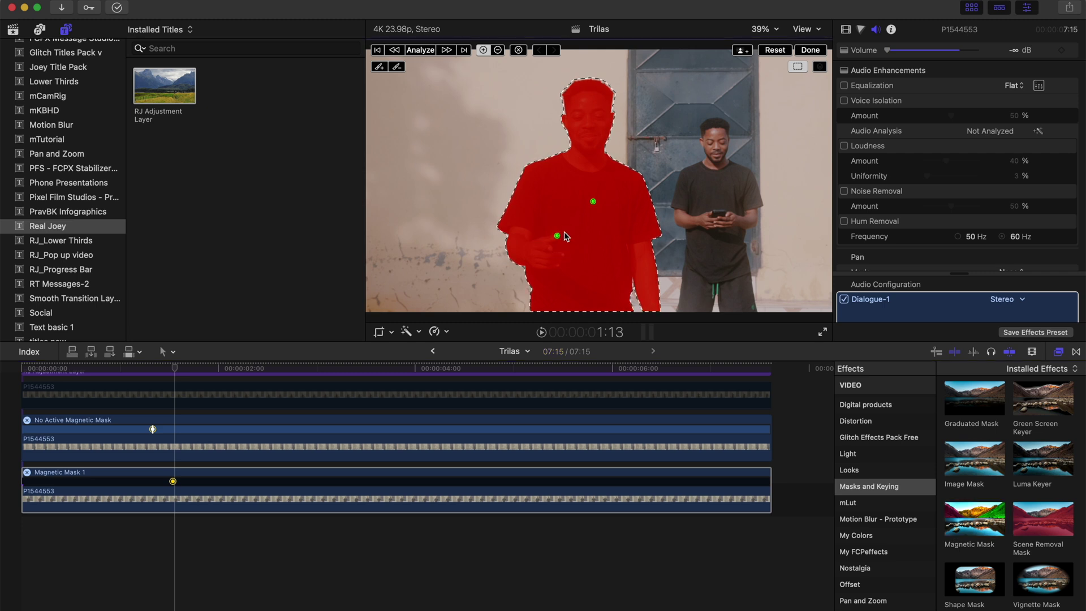
click(420, 50)
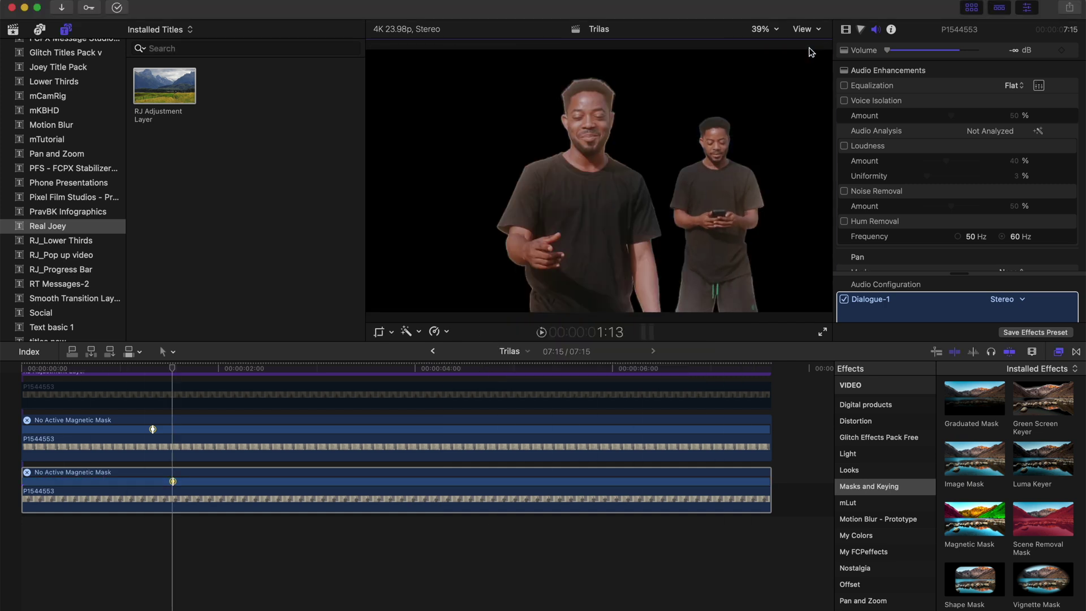
click(810, 49)
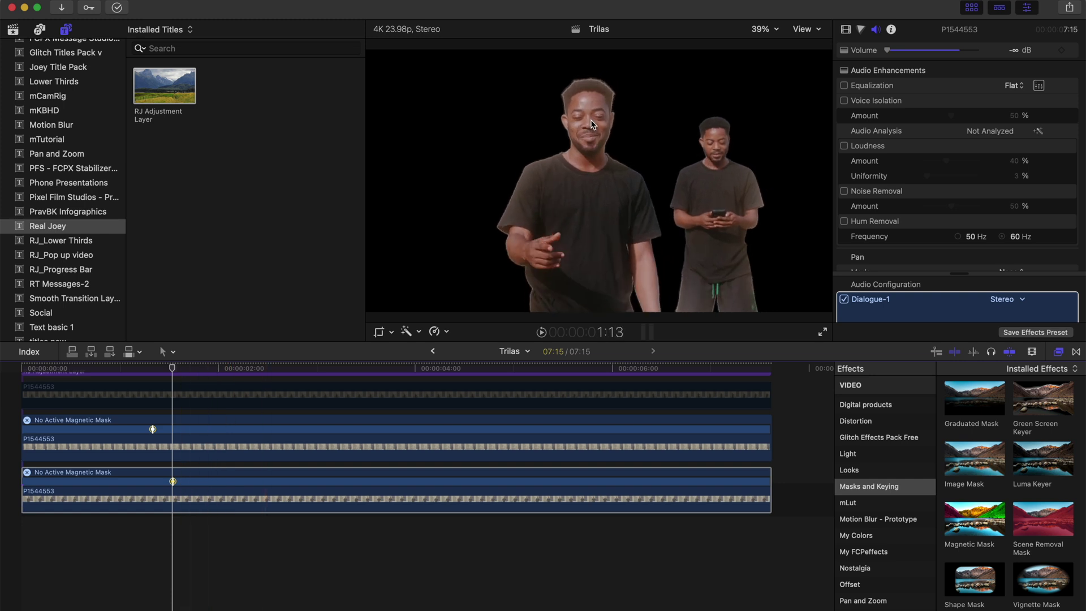
Lift the masked foreground man's clip out of the storyline and move it above the other P1544553 clips.
scroll(208, 487, up, 2)
click(229, 538)
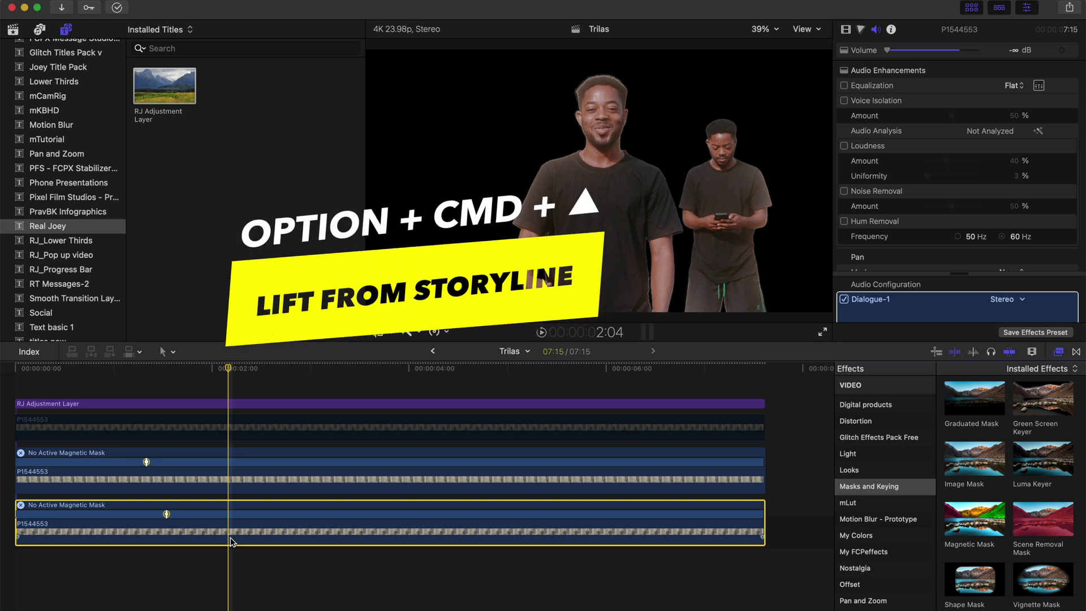
key(alt+super+Up)
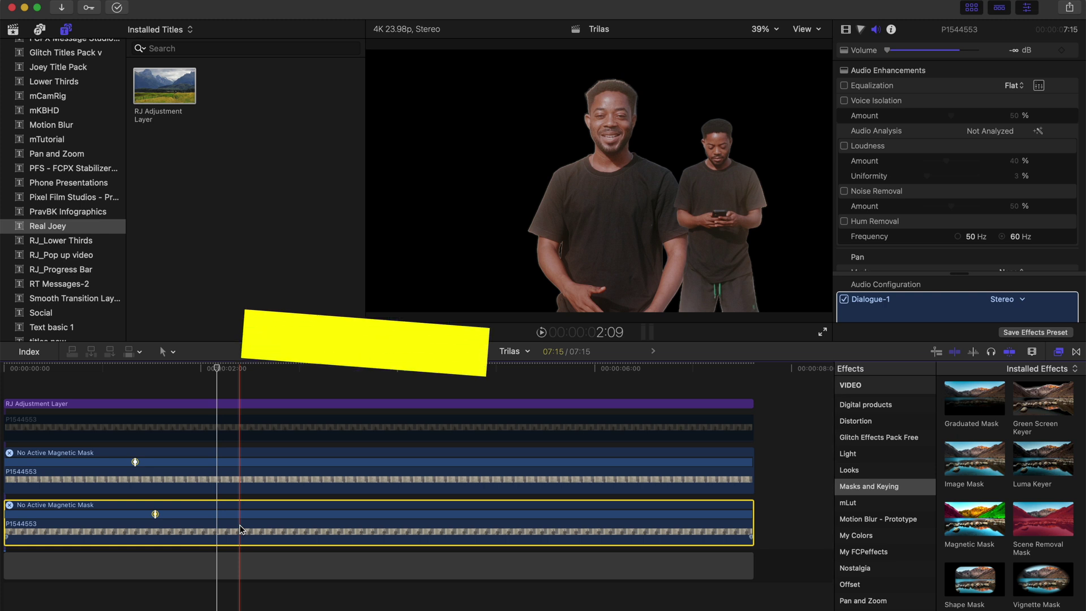
key(alt+Up)
key(alt+Up)
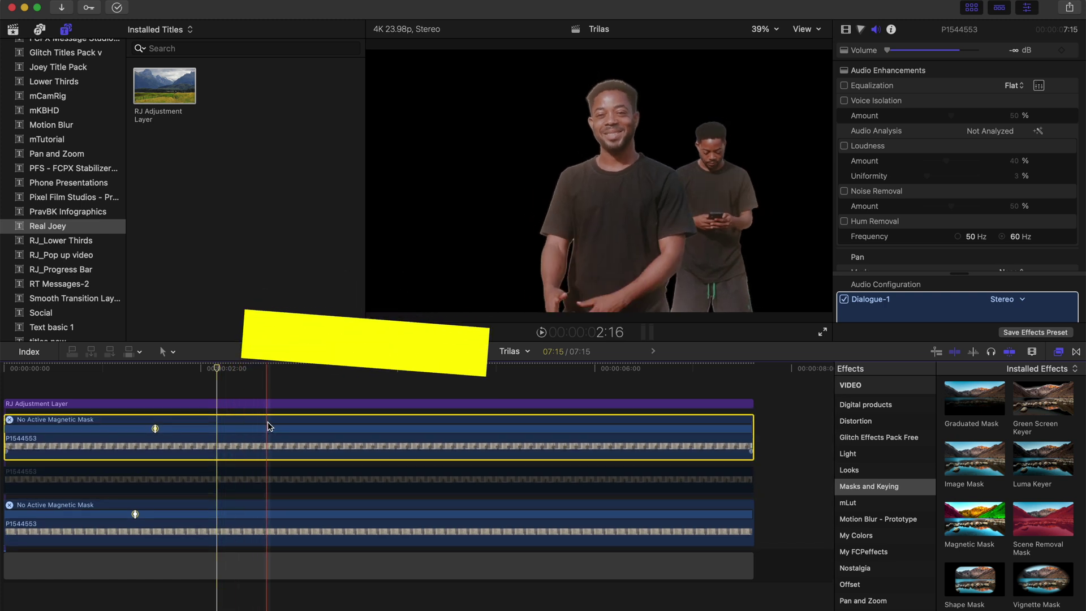
Move the disabled P1544553 background clip beneath the two masked clips and enable it.
click(189, 480)
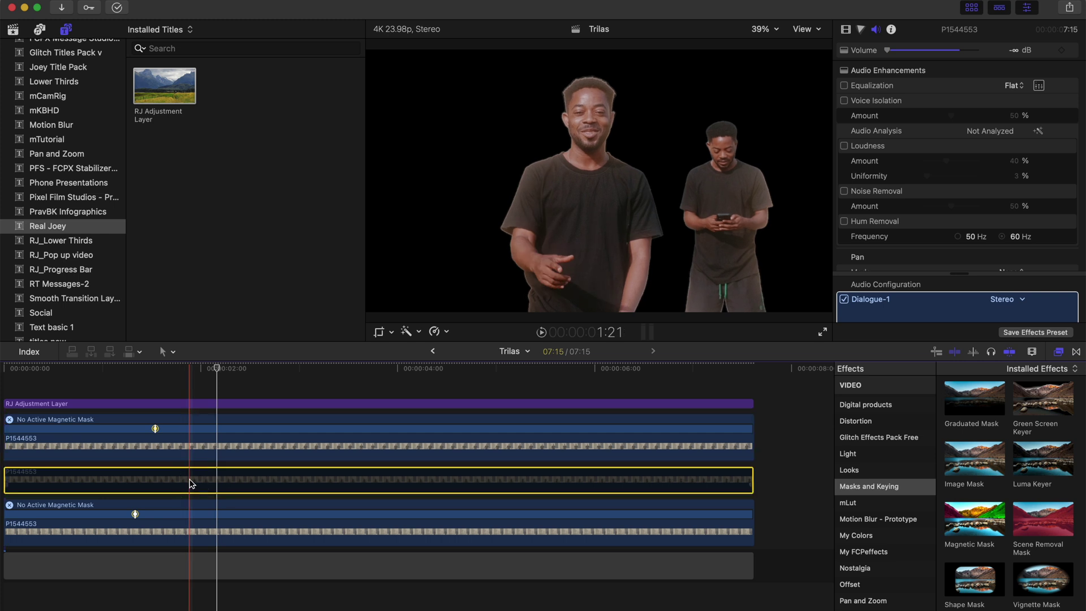
drag(189, 484, 191, 534)
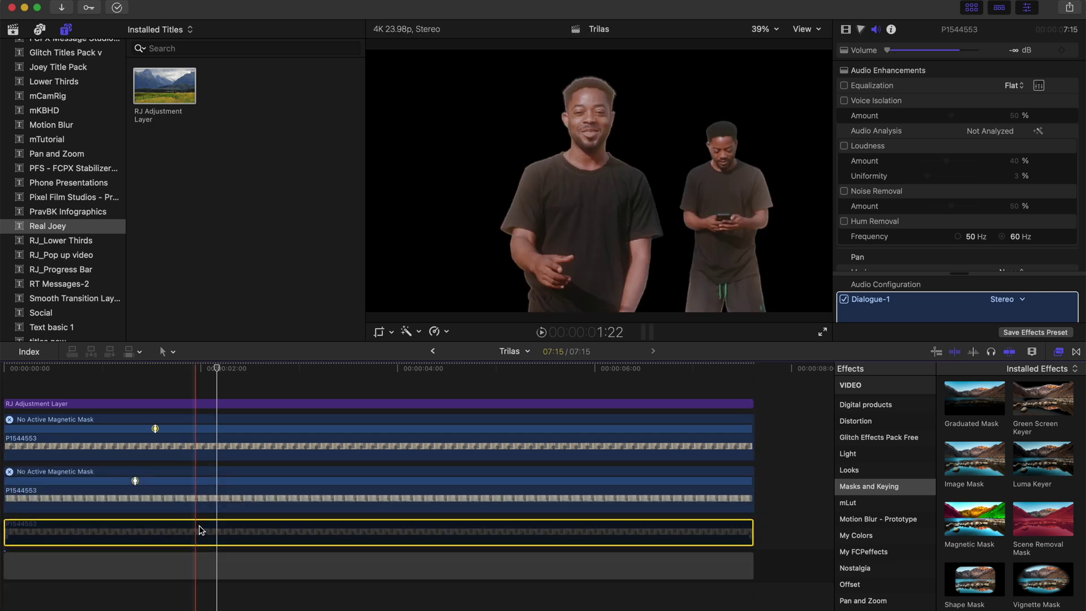
key(v)
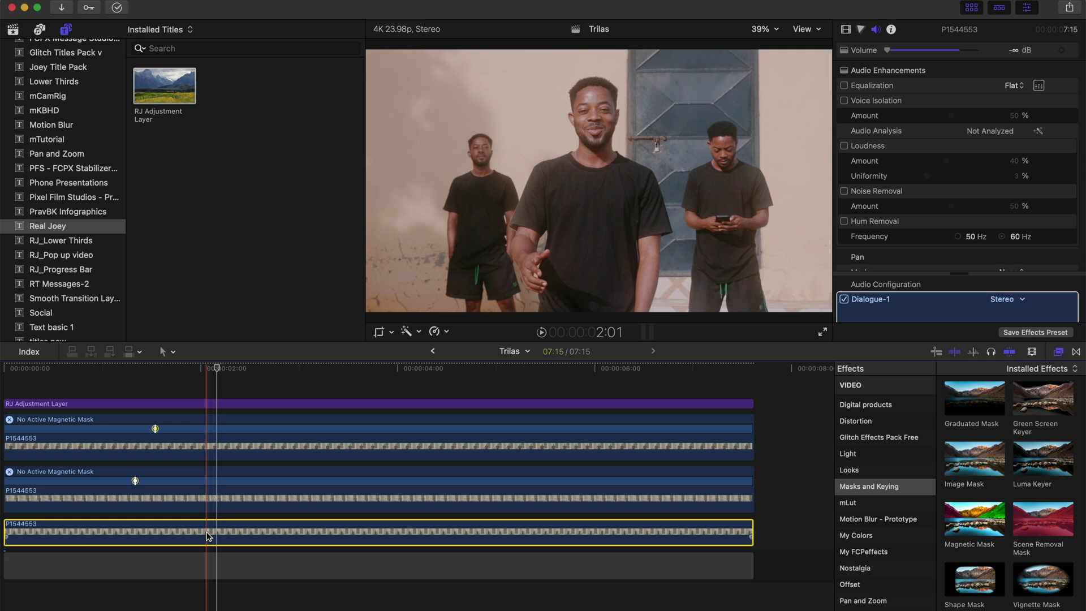
Set the Feather of the foreground man's Magnetic Mask to -19, and play the composite from the start.
click(245, 433)
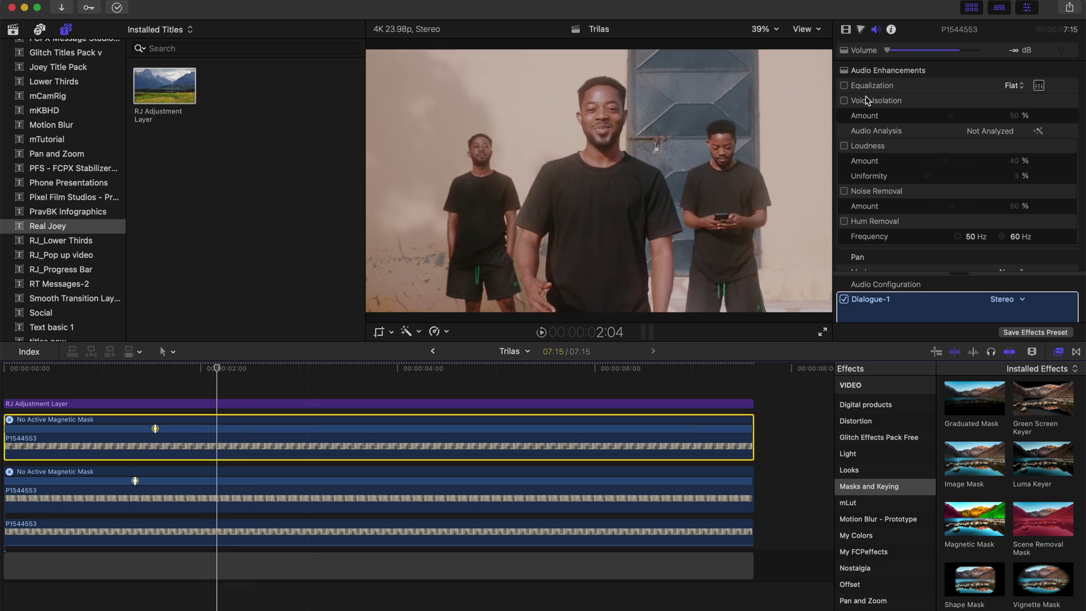
scroll(966, 82, down, 5)
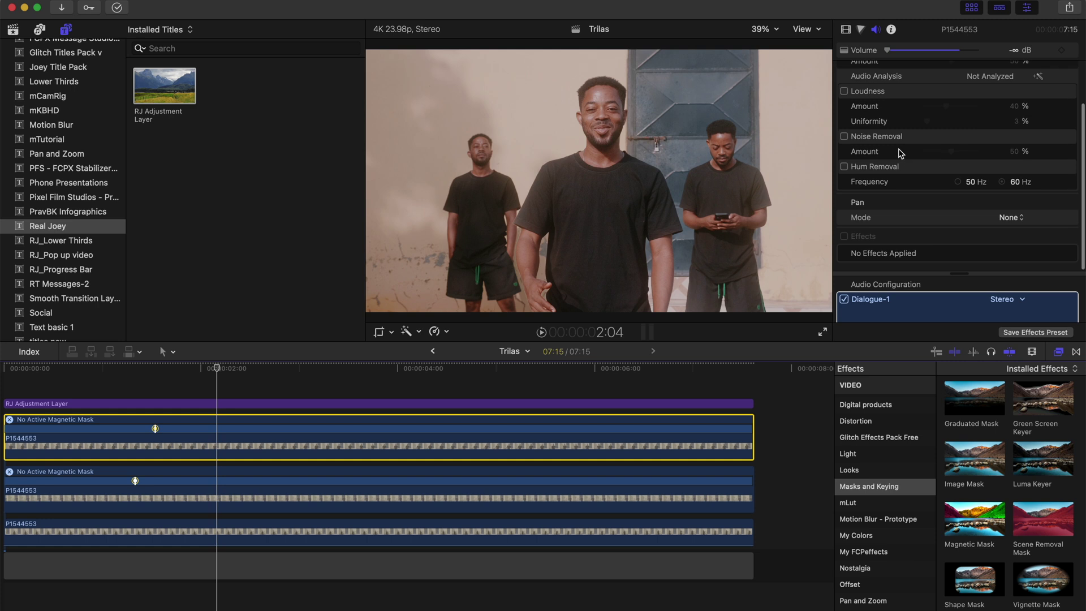
click(846, 30)
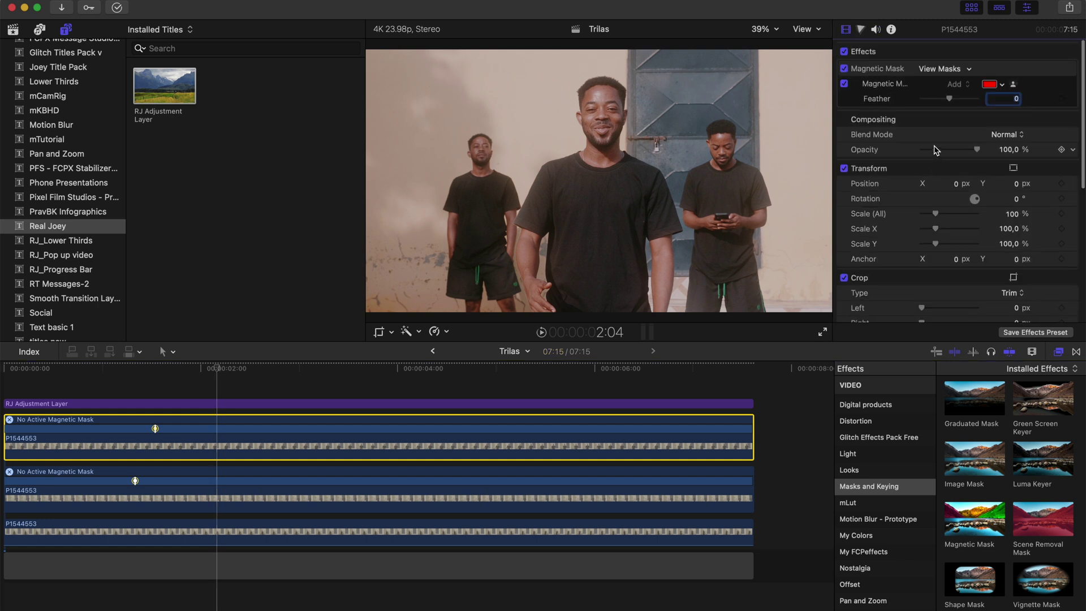
click(950, 98)
drag(950, 101, 945, 100)
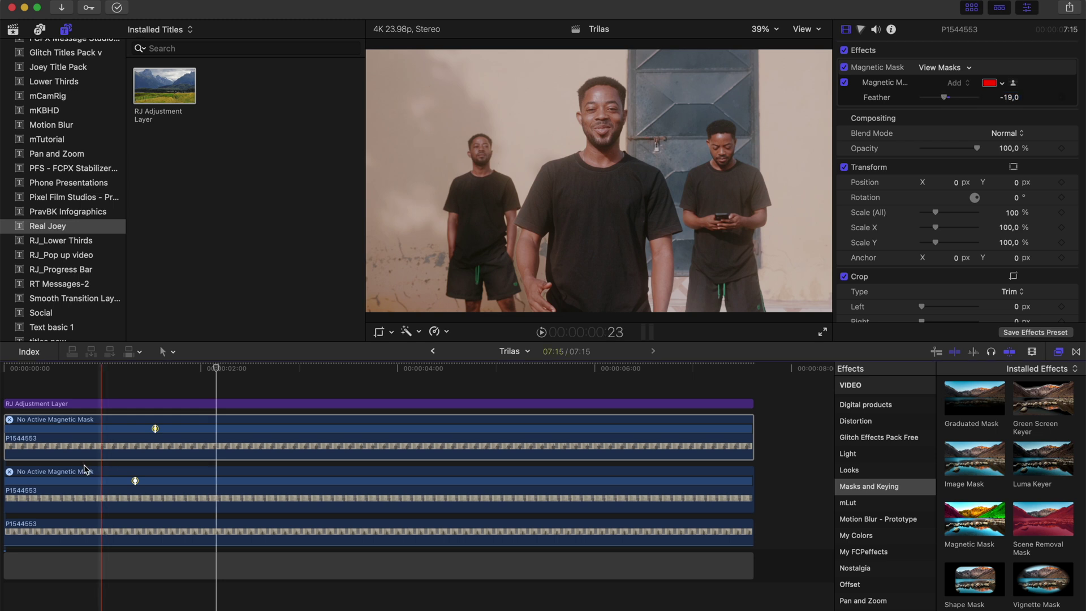
click(11, 404)
key(space)
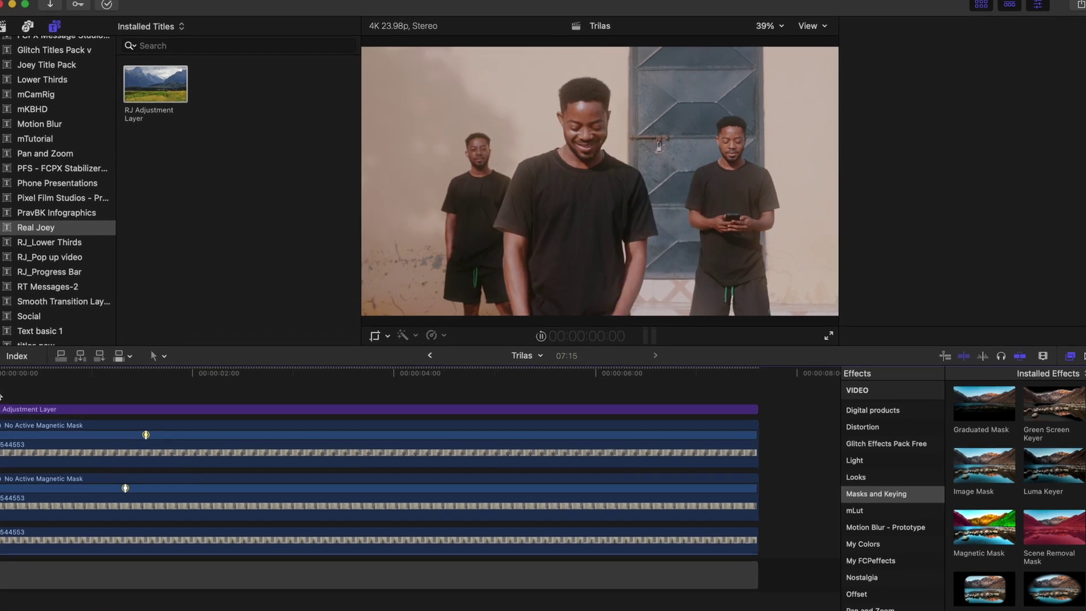
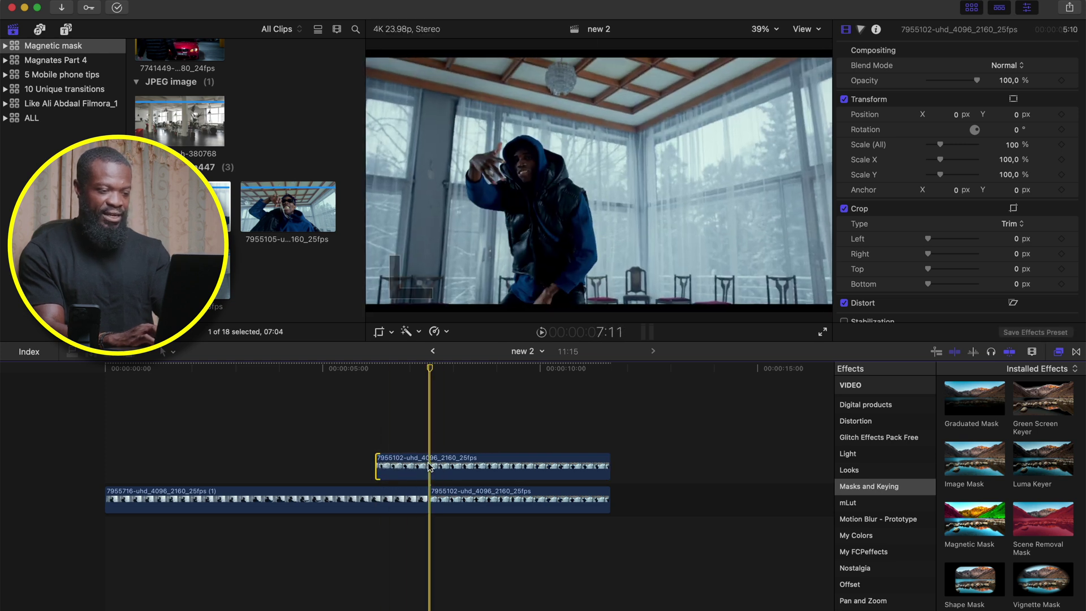
Trim the end of the connected 7955102 clip to the cut at 7:11, and disable the 7955716 clip beneath it.
drag(608, 464, 428, 463)
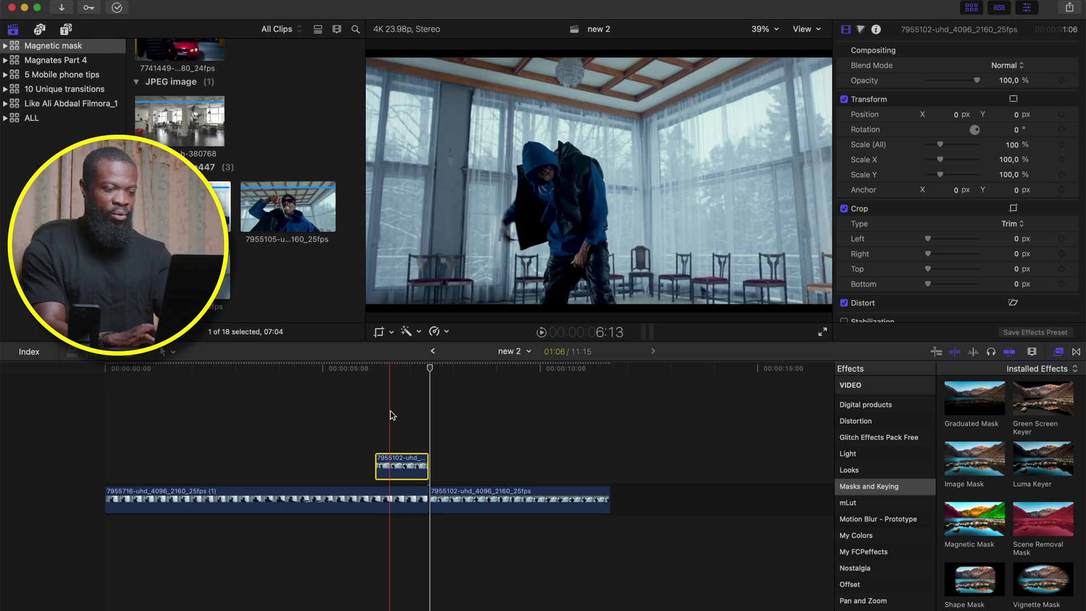
click(392, 440)
click(387, 493)
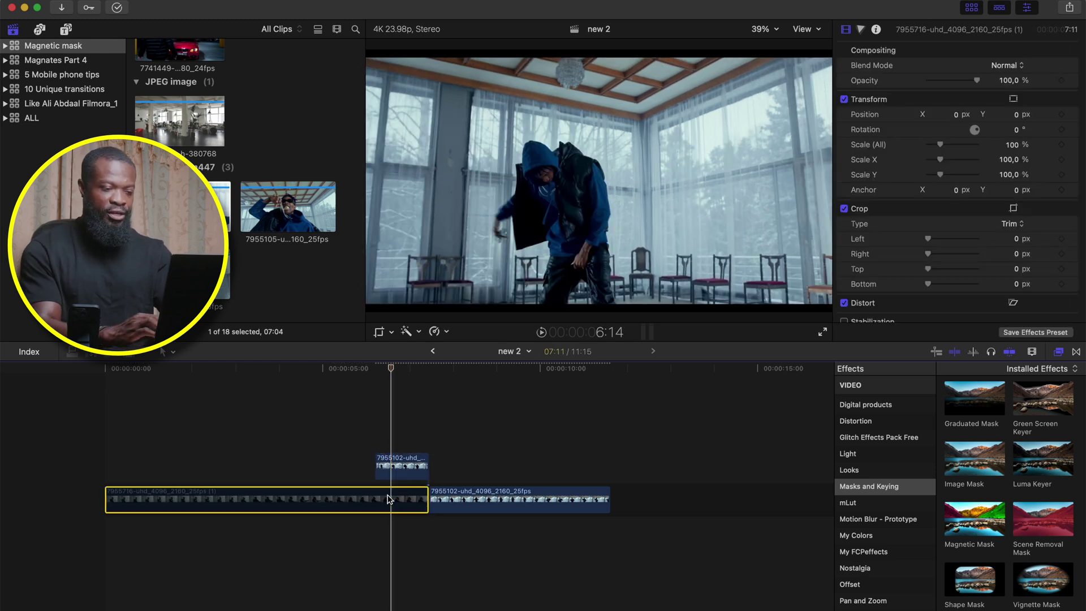
Apply a Magnetic Mask to the hooded man in the connected clip at 6:14, adding the missing spots at his jacket edge and hand.
click(402, 466)
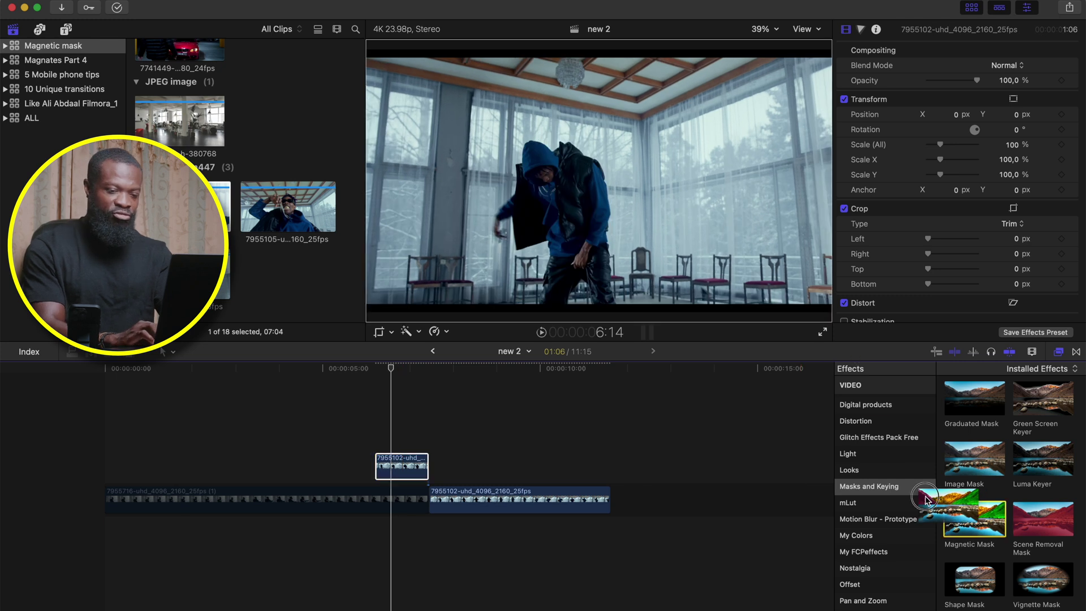
double_click(962, 522)
click(561, 201)
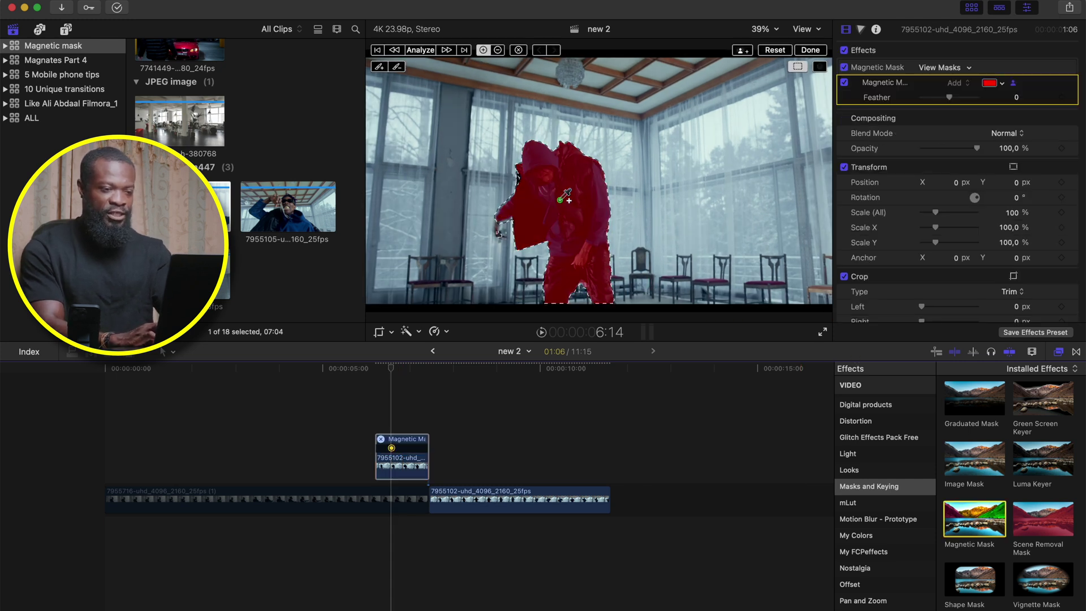
click(520, 175)
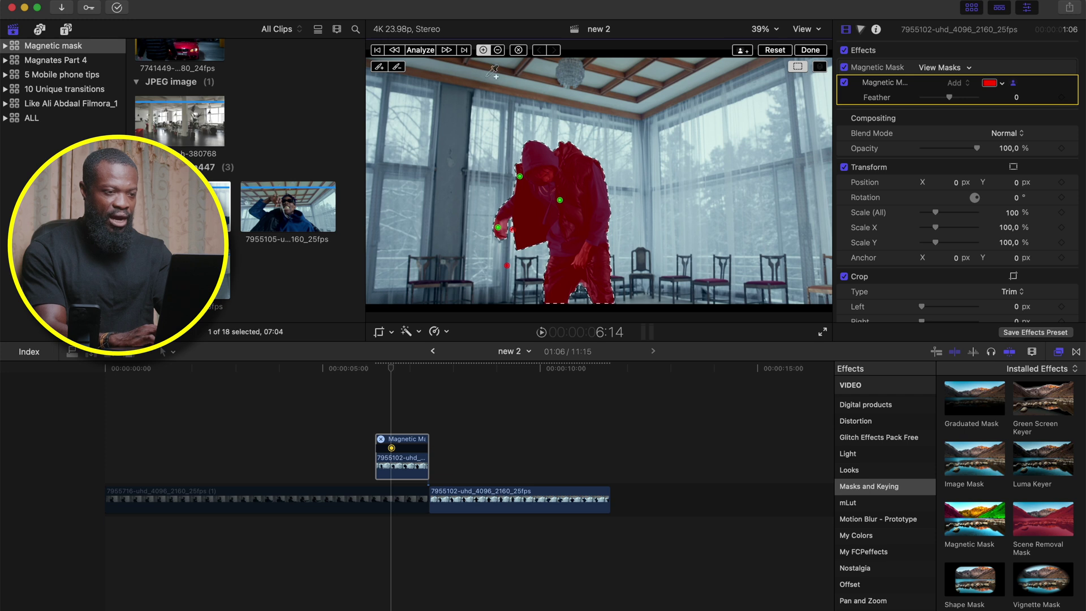
Analyze the hooded man's mask across the connected clip, finish mask editing, and re-enable the 7955716 clip beneath.
click(428, 51)
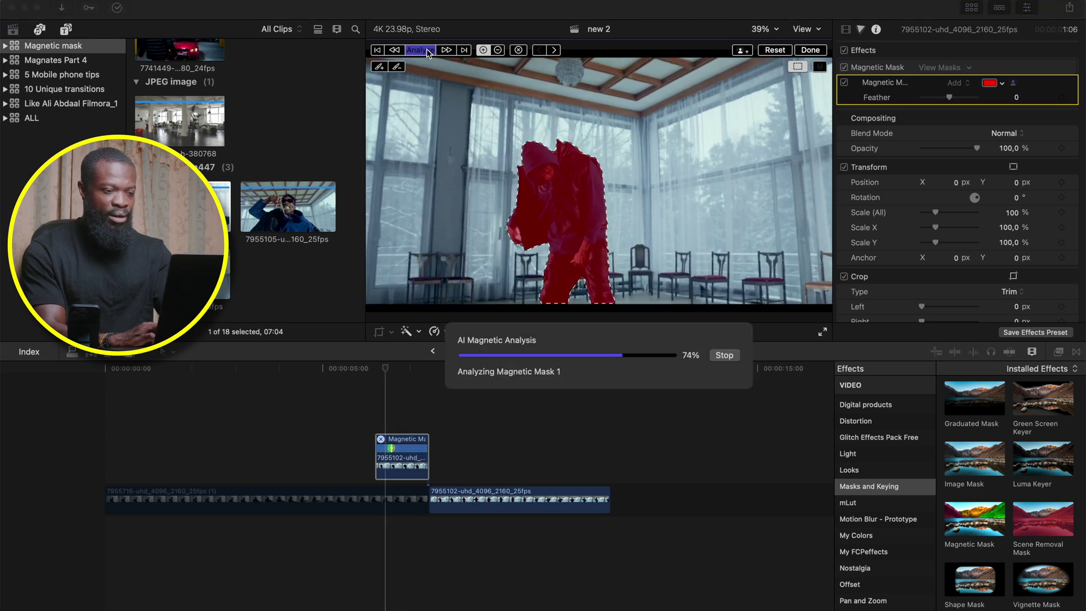
click(812, 50)
click(390, 500)
key(v)
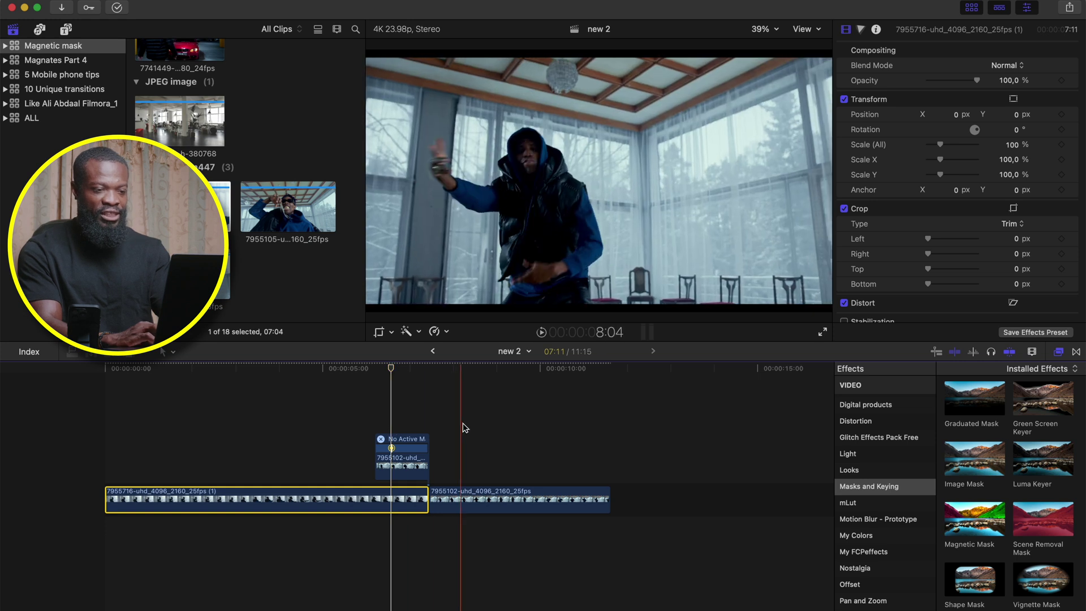
Add the Tap5a Quick In-Out Animator effect to the masked connected clip.
click(403, 477)
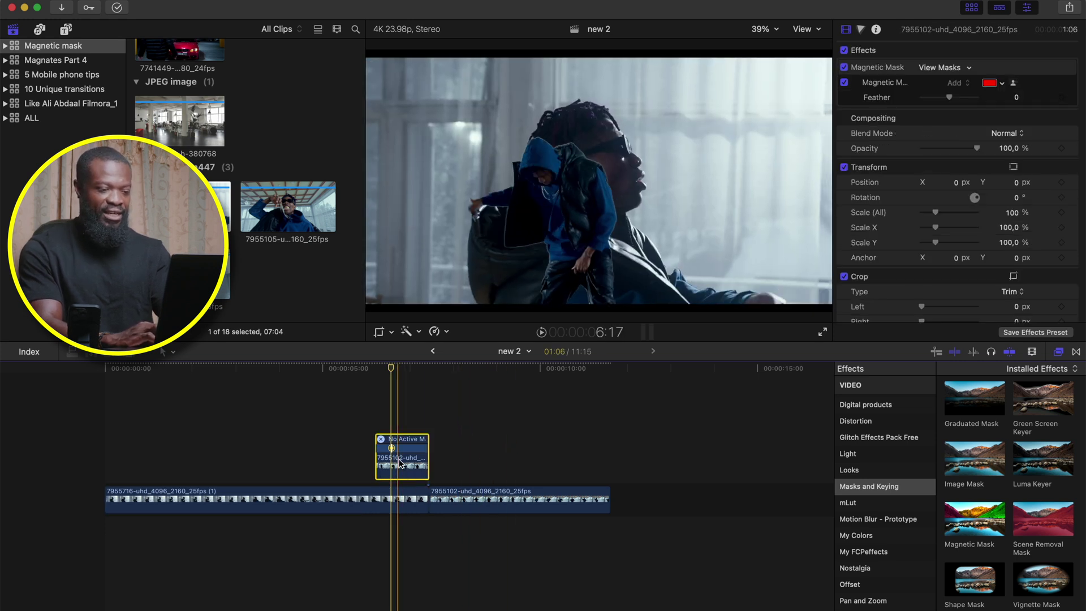
scroll(886, 497, down, 3)
scroll(890, 500, down, 10)
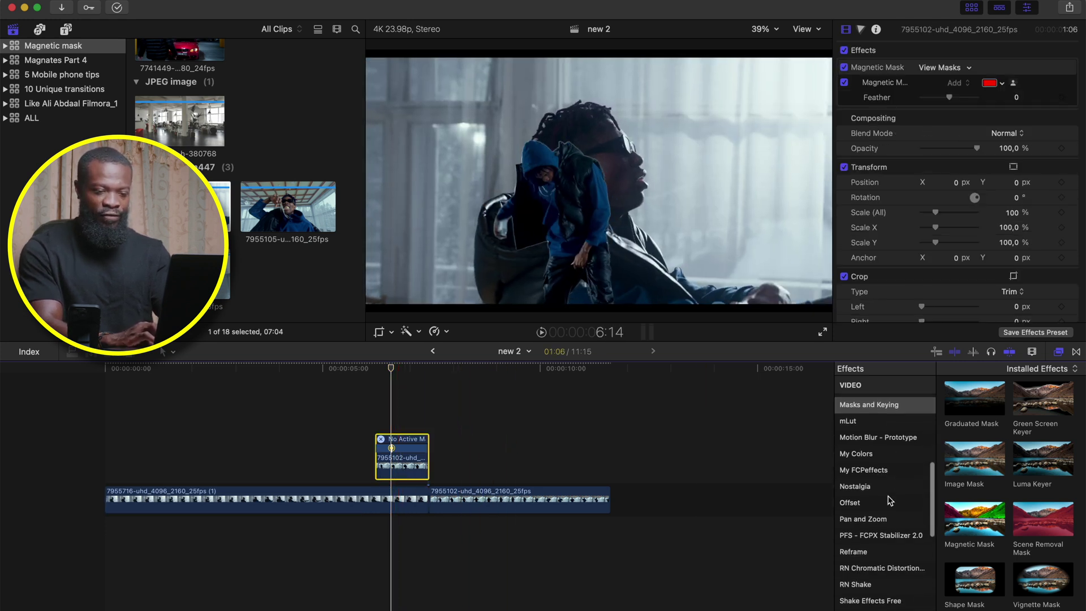
click(877, 485)
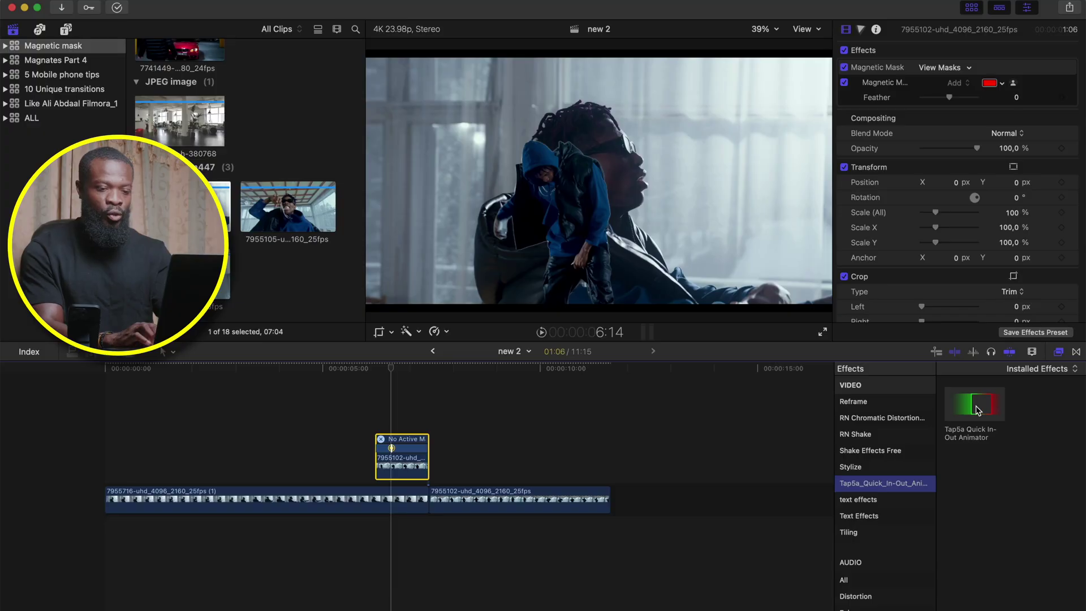
drag(973, 404, 398, 465)
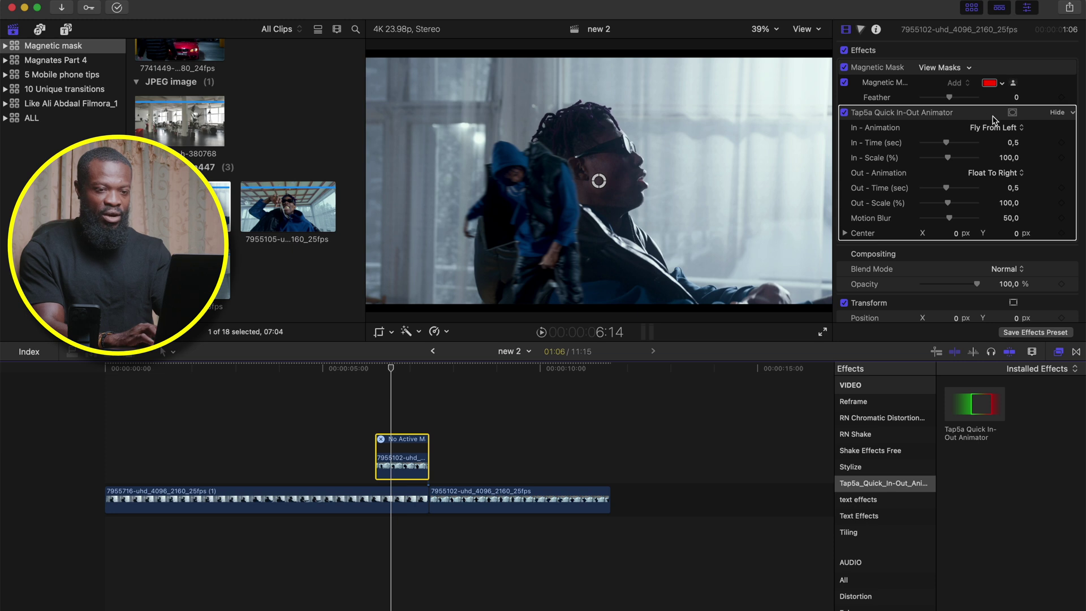
Set the animator's In - Time to 0.6 seconds and Motion Blur to 65.77, and preview the transition from 5:06.
drag(1014, 146, 1014, 145)
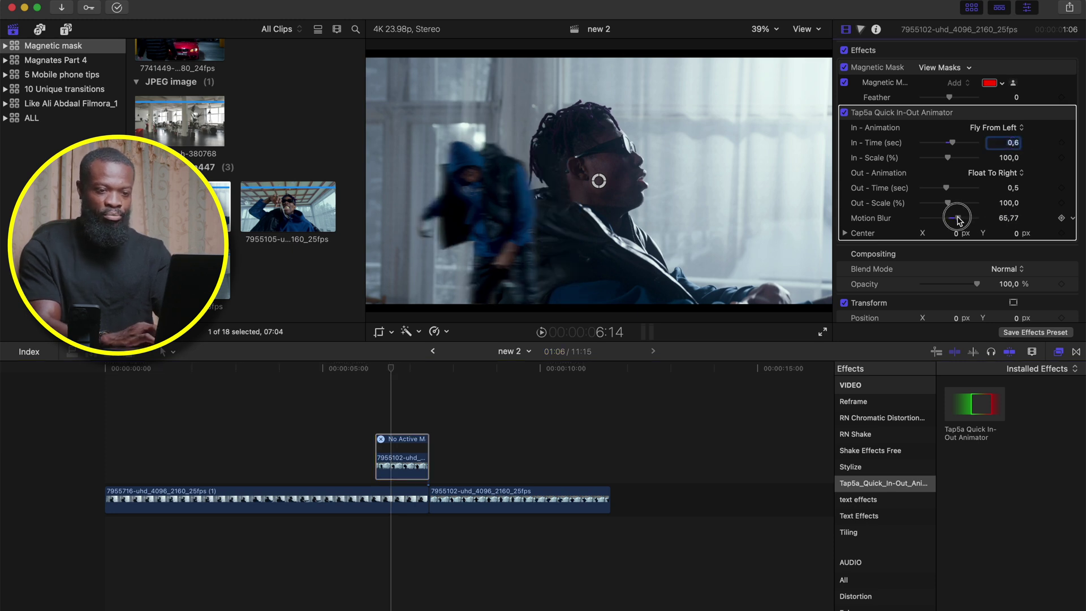
click(334, 413)
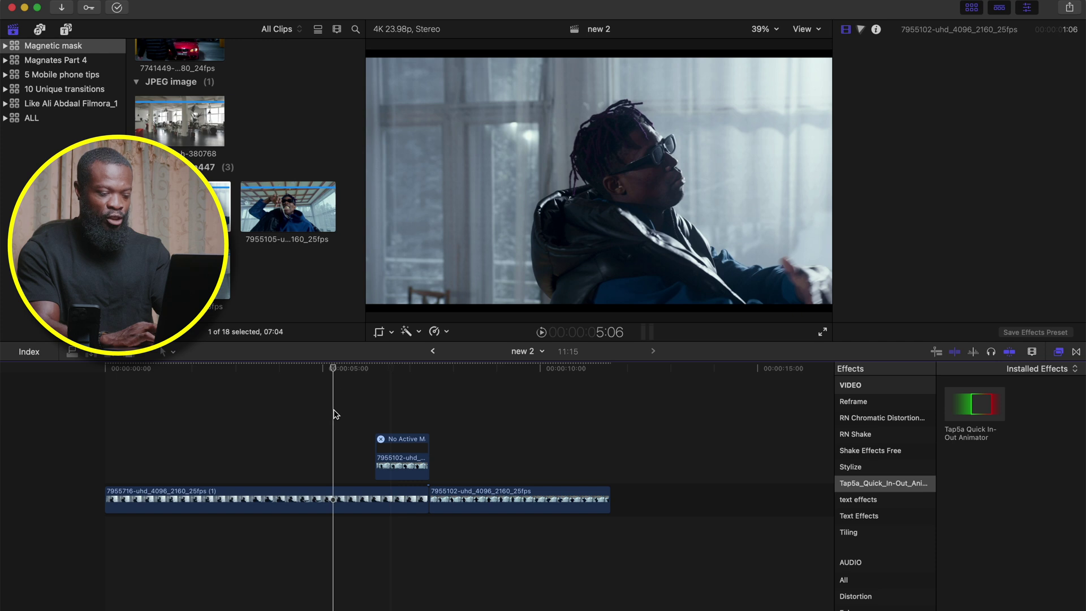
key(space)
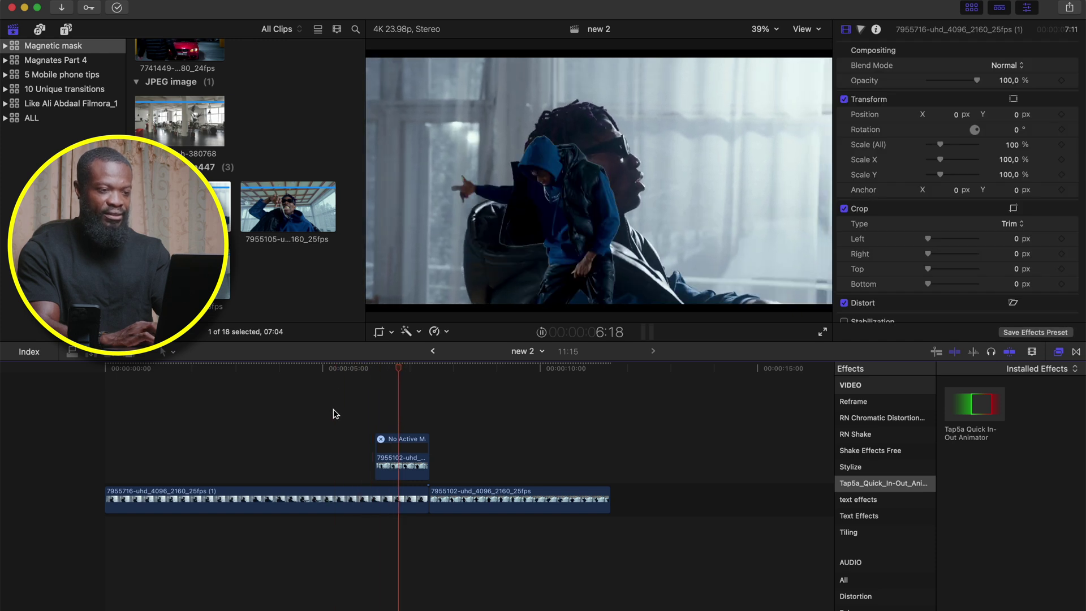
click(418, 441)
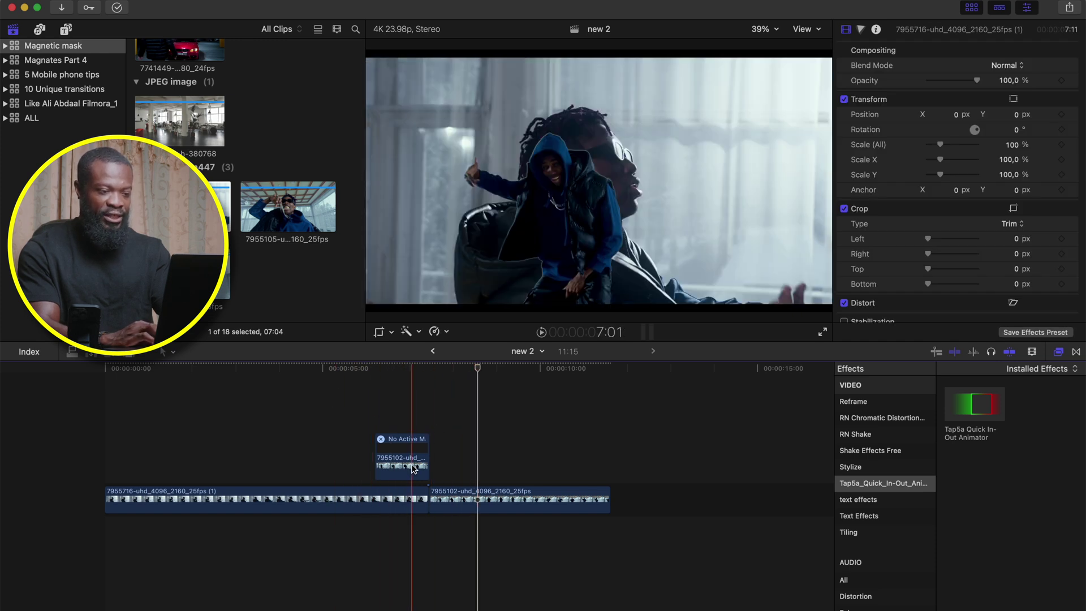
Set the masked clip's Out - Animation to None in the Tap5a Quick In-Out Animator.
click(406, 368)
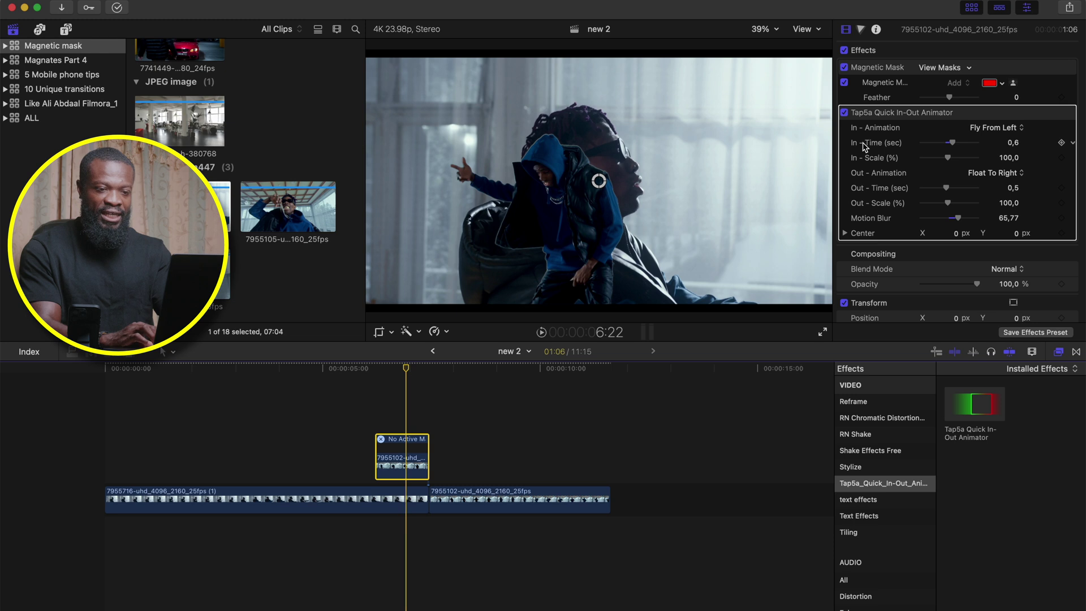
click(973, 180)
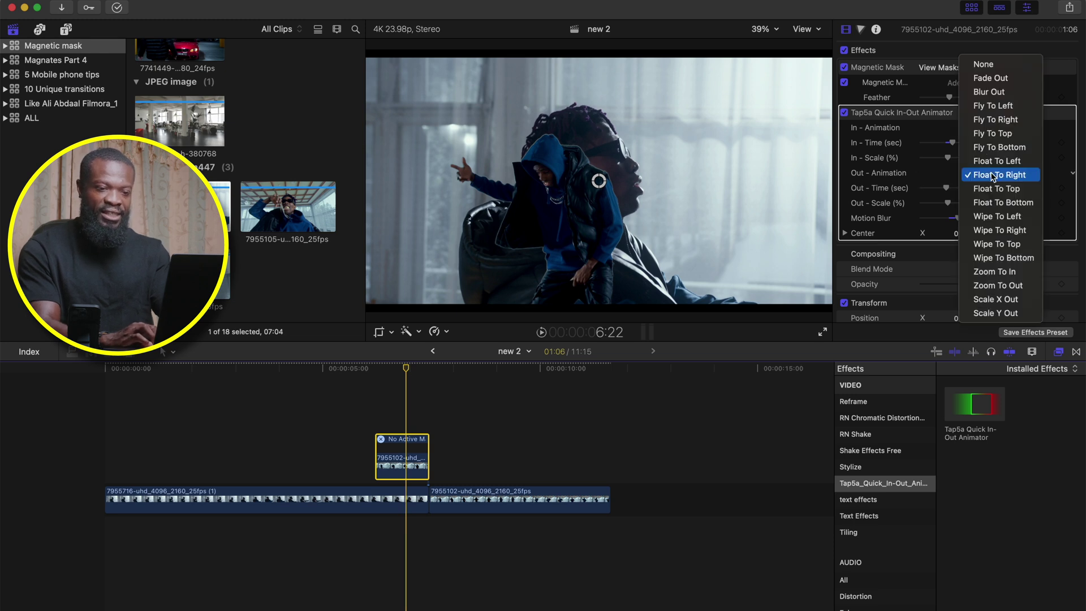
click(988, 66)
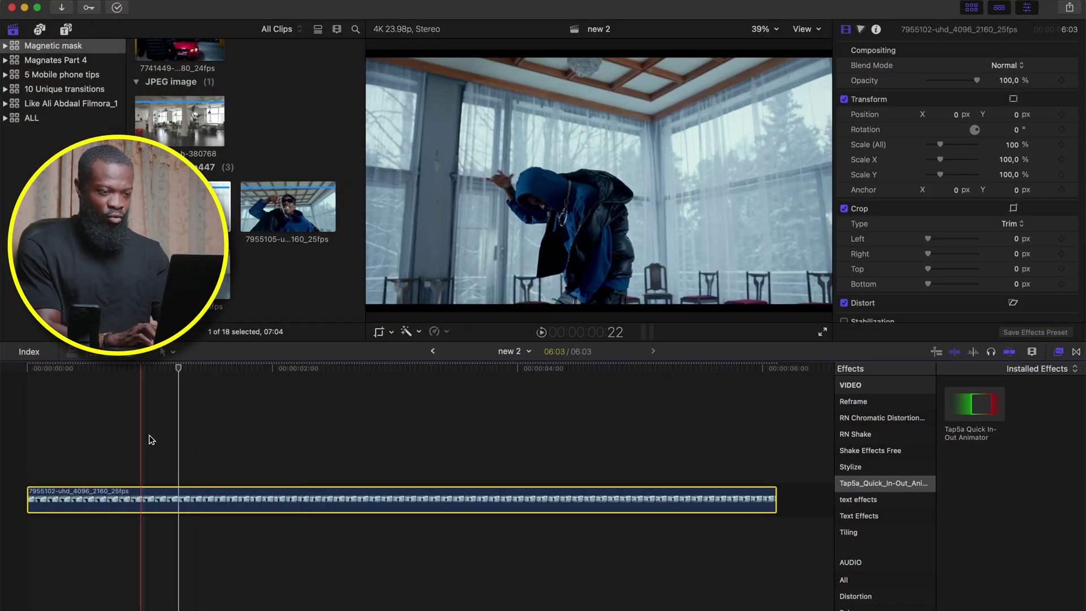
Blade the 7955102 clip at 1:05 and a second time further on, leaving a middle segment 2:10 long.
click(209, 440)
click(178, 449)
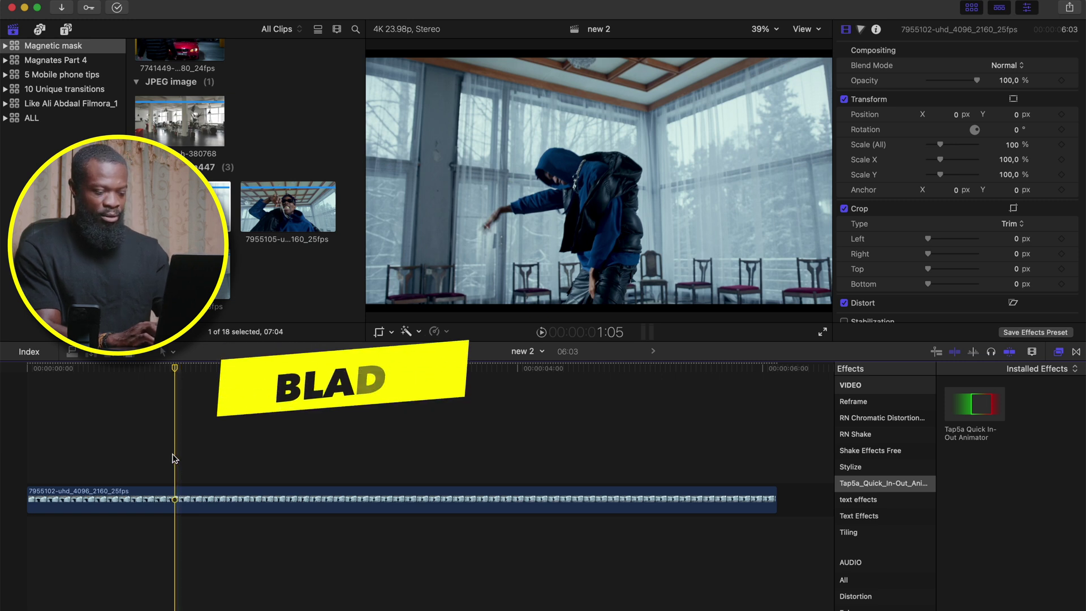
key(super+b)
click(476, 440)
key(super+b)
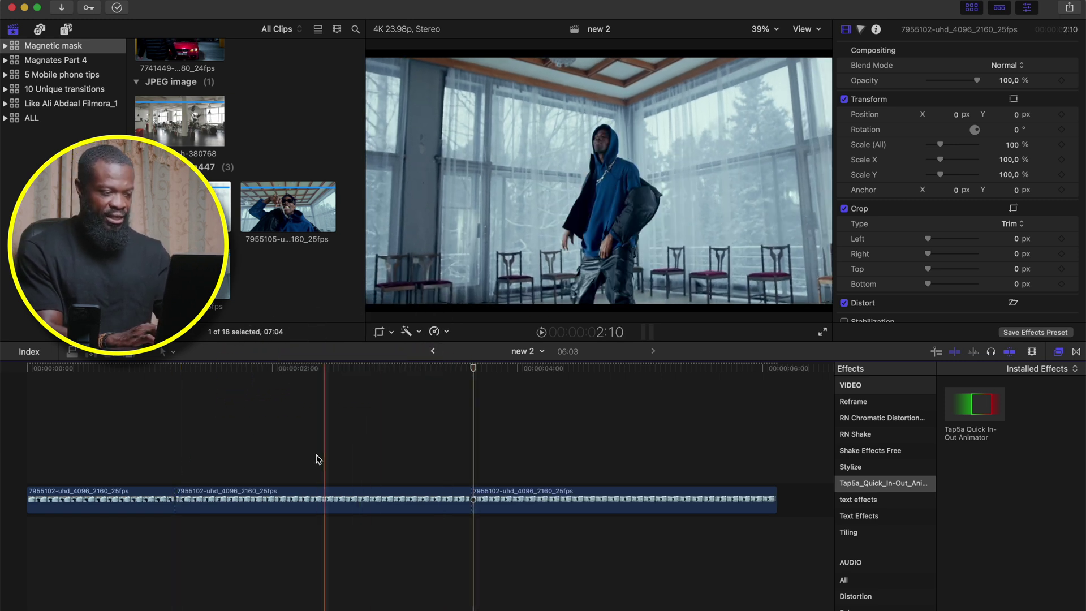
Duplicate the middle 7955102 segment directly above itself, disable the segment in the storyline, and select the upper copy.
click(309, 456)
click(304, 503)
drag(304, 502, 304, 464)
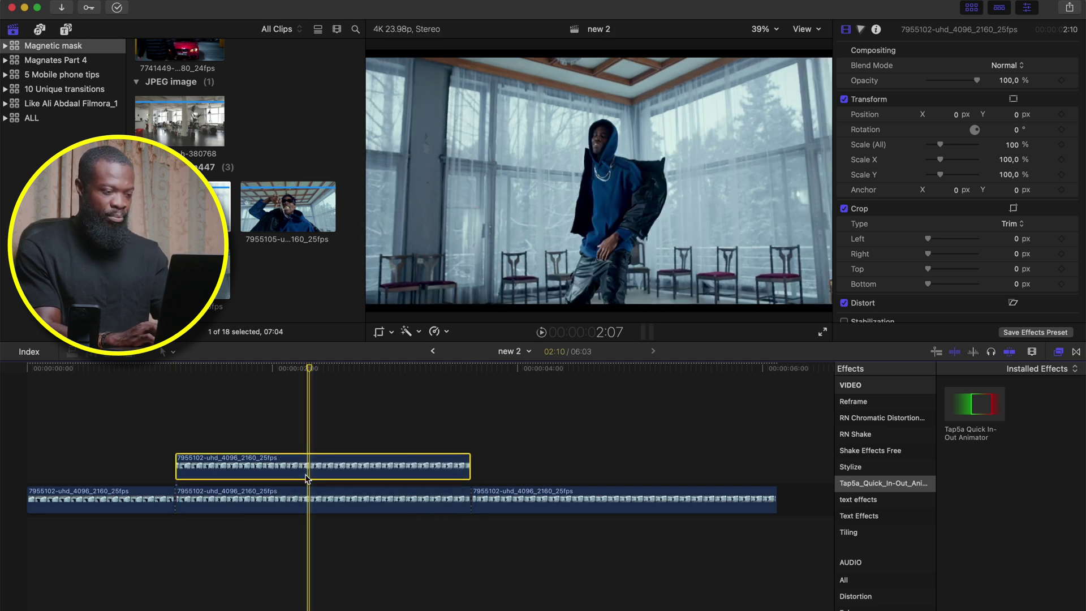
click(314, 504)
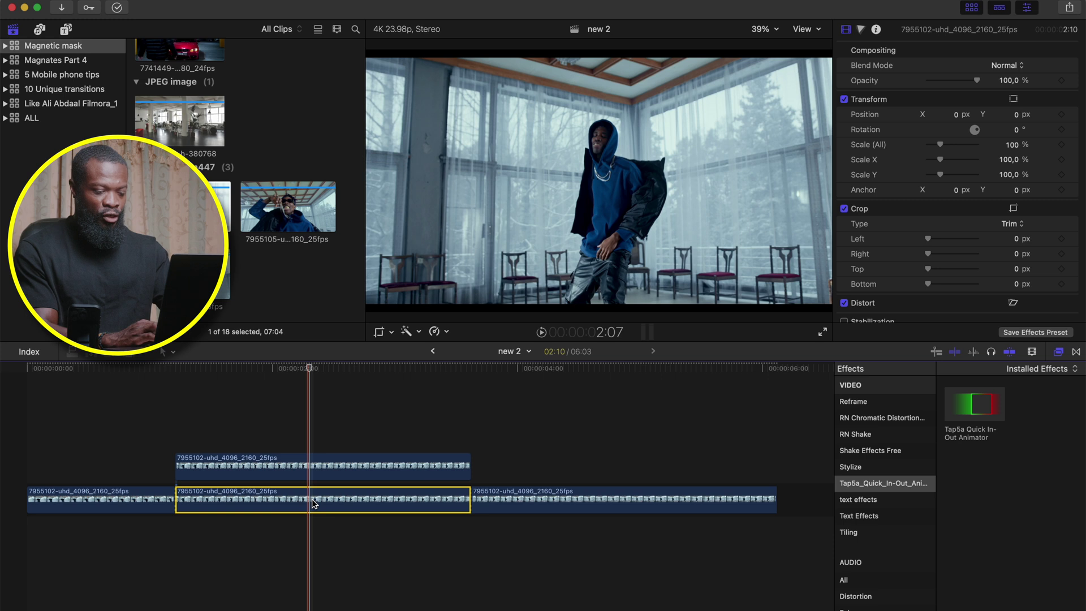
key(v)
click(323, 471)
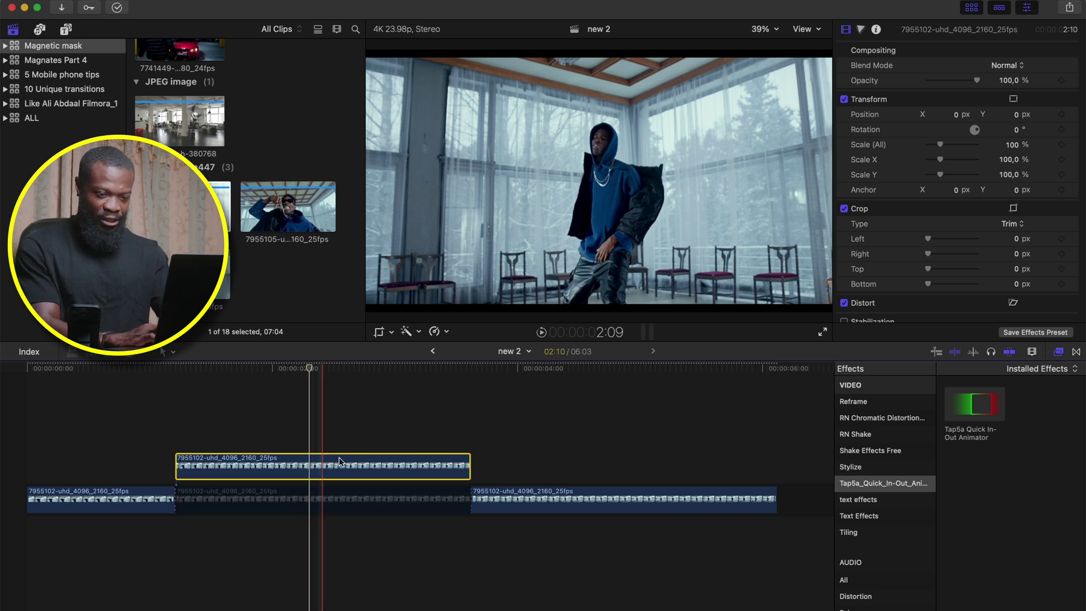
Apply Magnetic Mask to the man in the upper 7955102 copy, analyze the mask, and finish mask editing.
scroll(886, 475, up, 5)
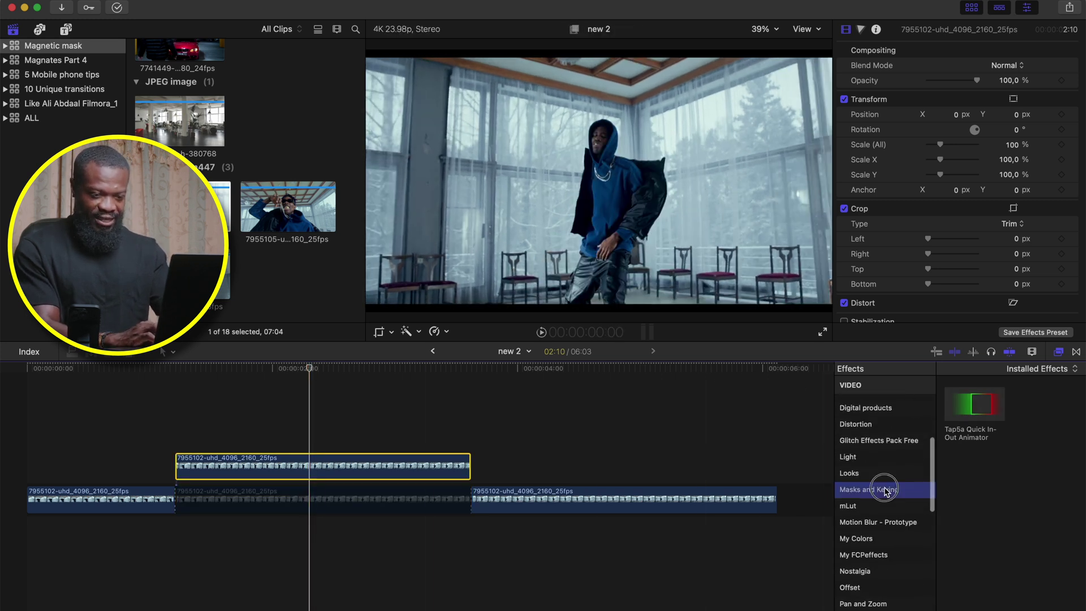
click(886, 490)
click(621, 194)
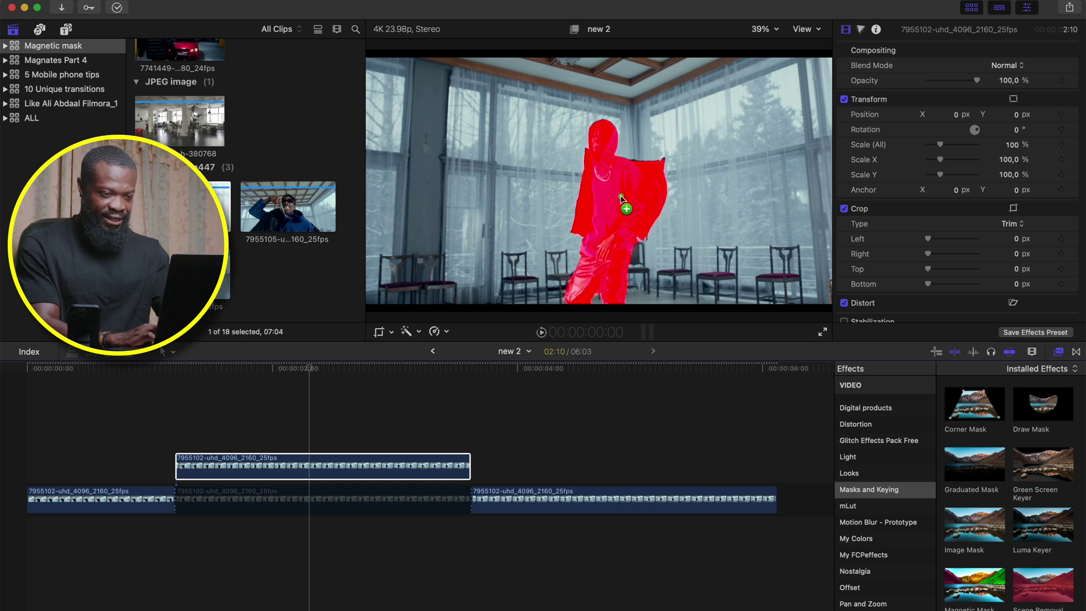
drag(621, 197, 621, 196)
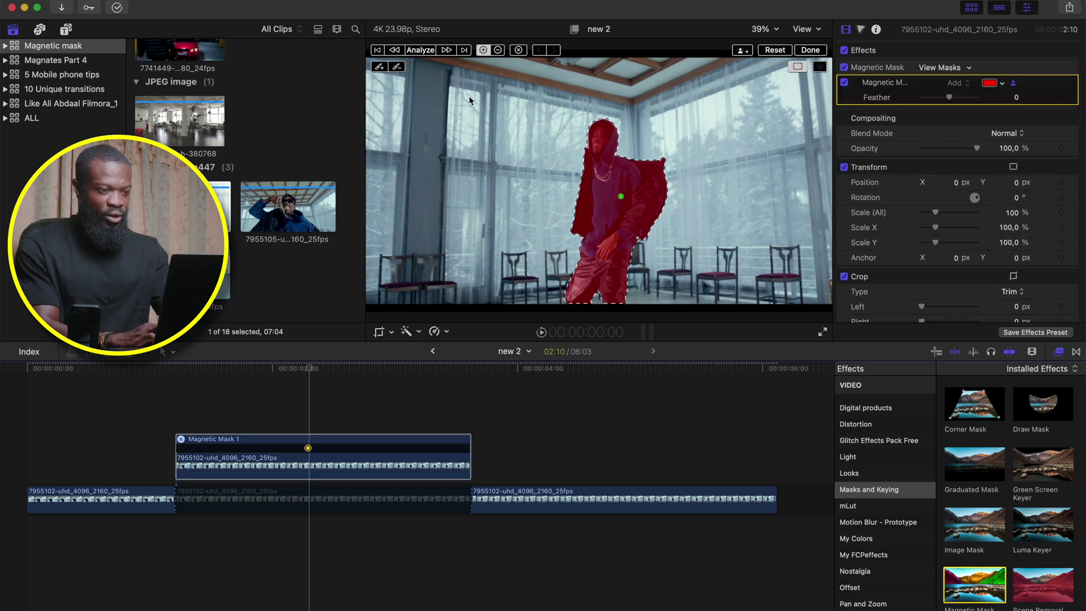
click(421, 51)
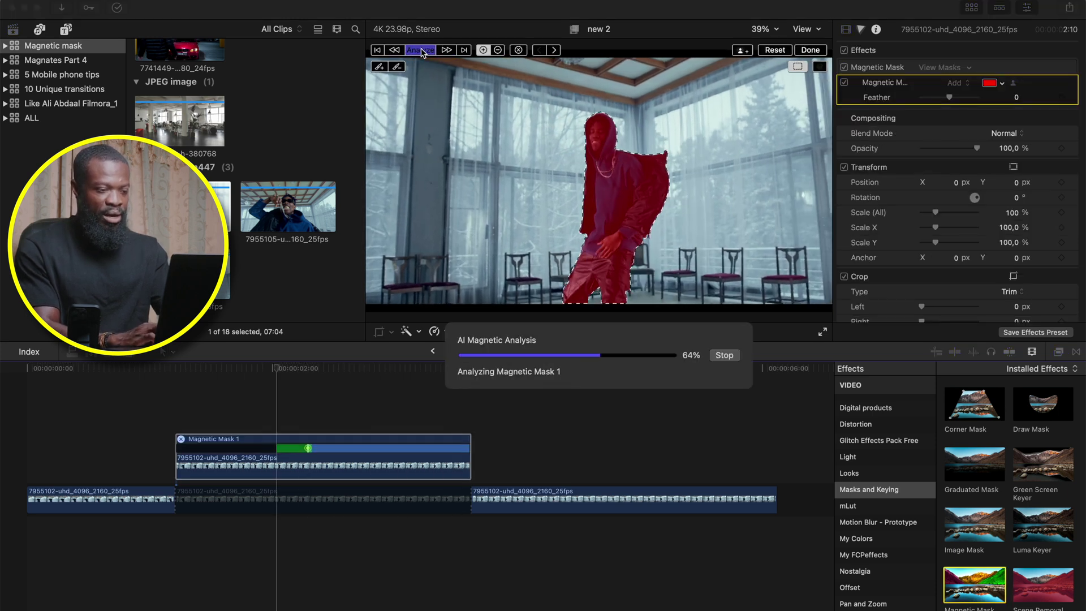
click(814, 51)
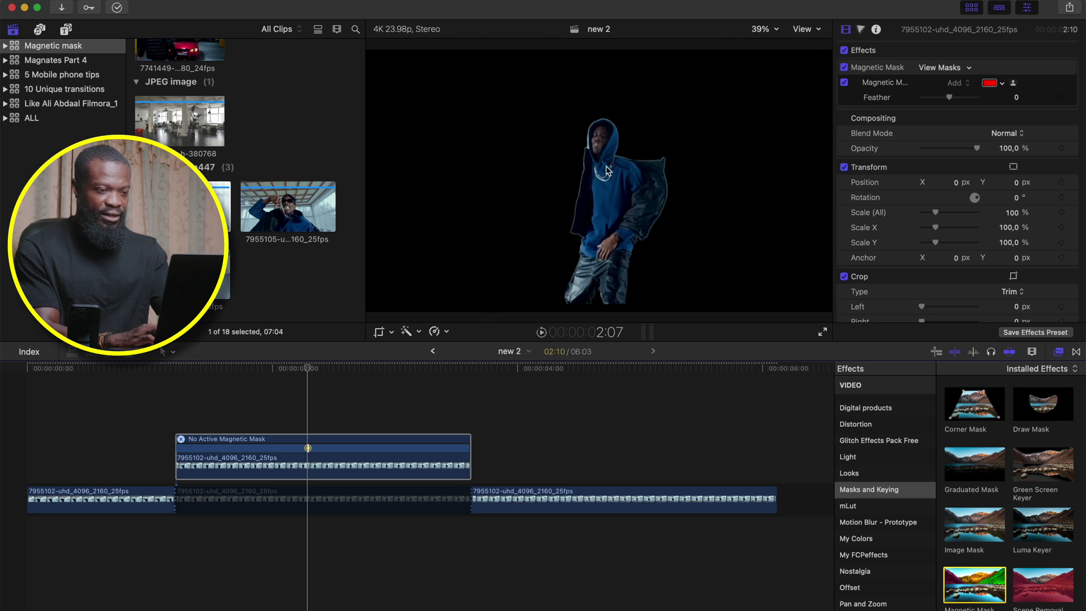
Stack three more copies of the masked 7955102 clip above it and re-enable the disabled storyline segment.
click(327, 475)
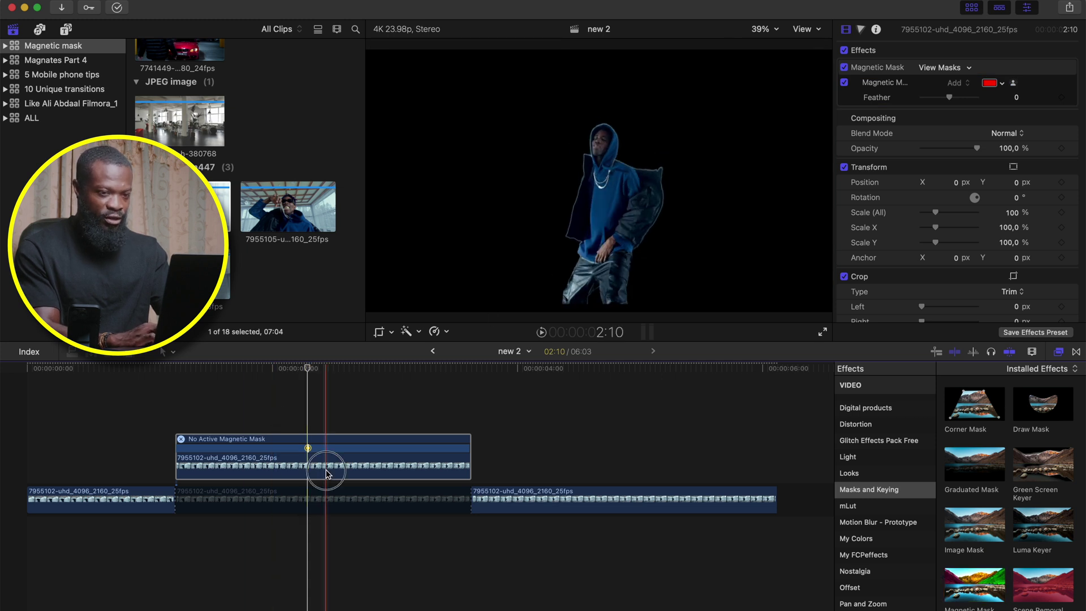
key(super+v)
key(super+v)
key(super+v)
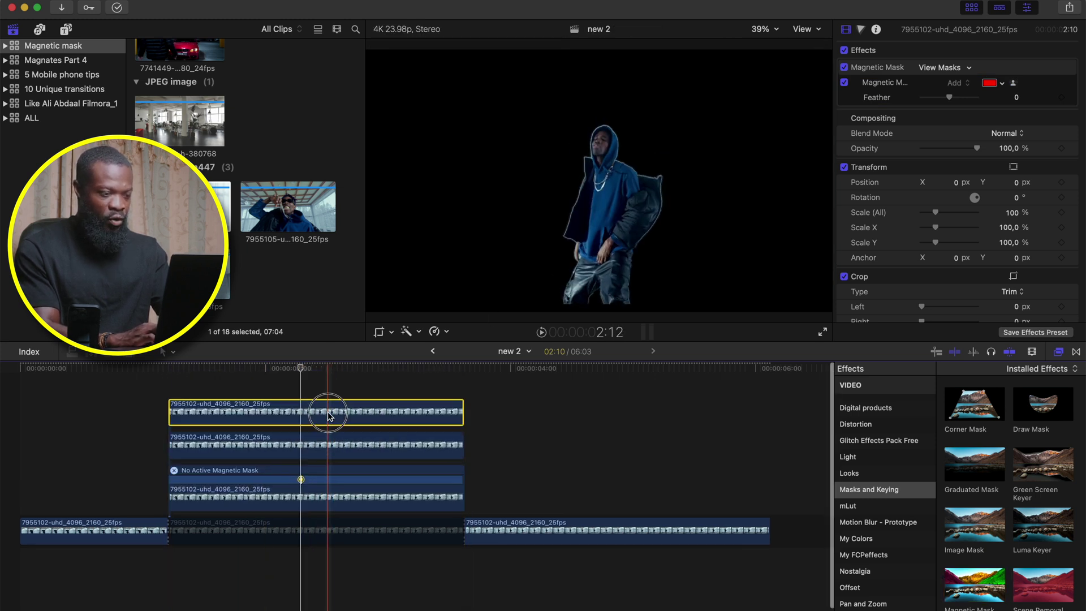
click(310, 567)
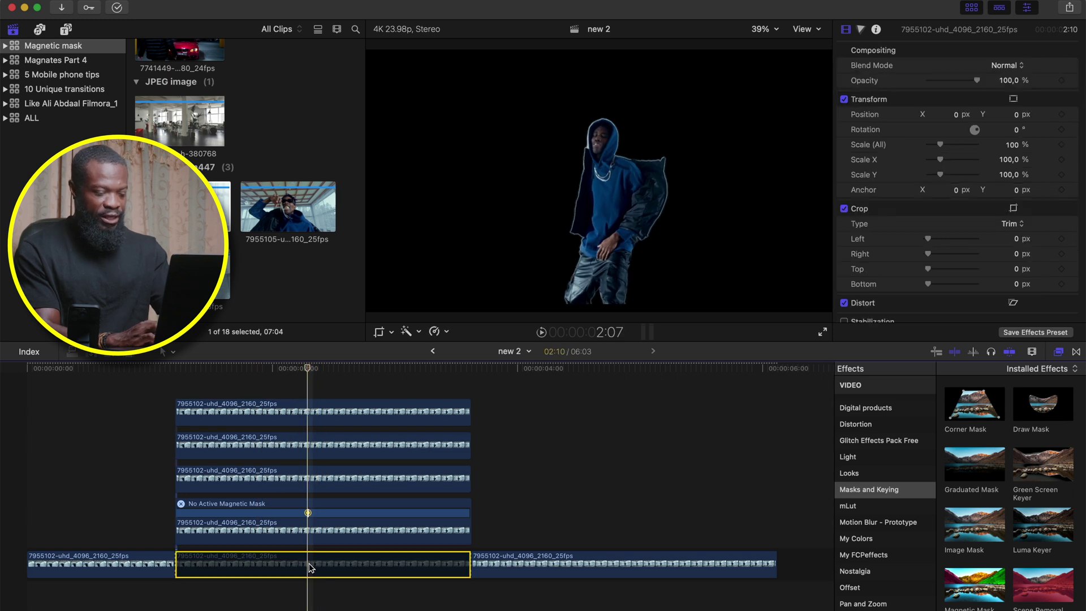
key(v)
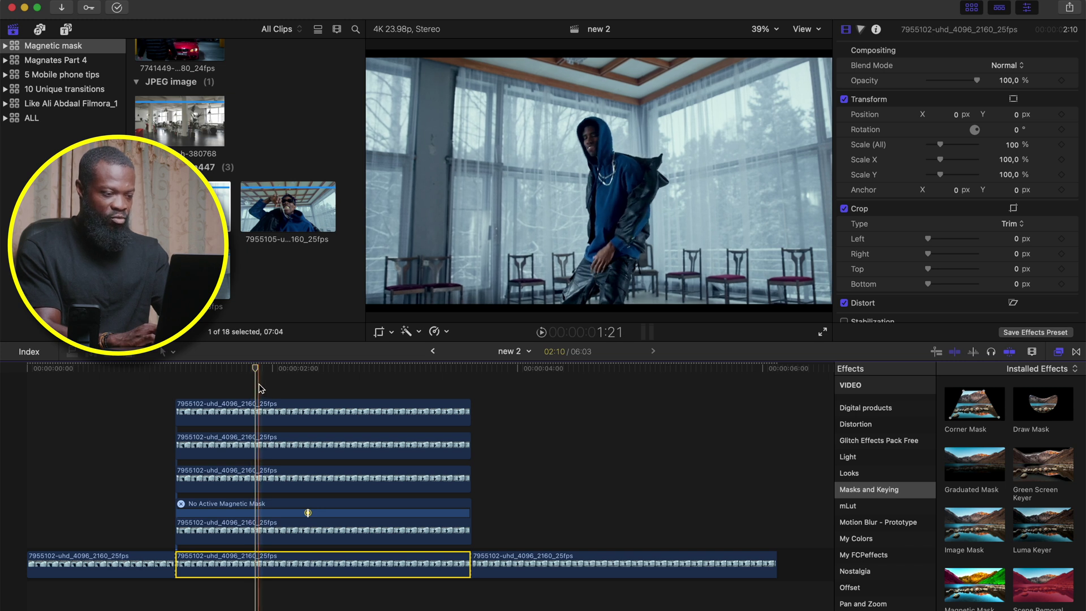
Add a marker at 1:20 on the topmost masked copy.
click(263, 446)
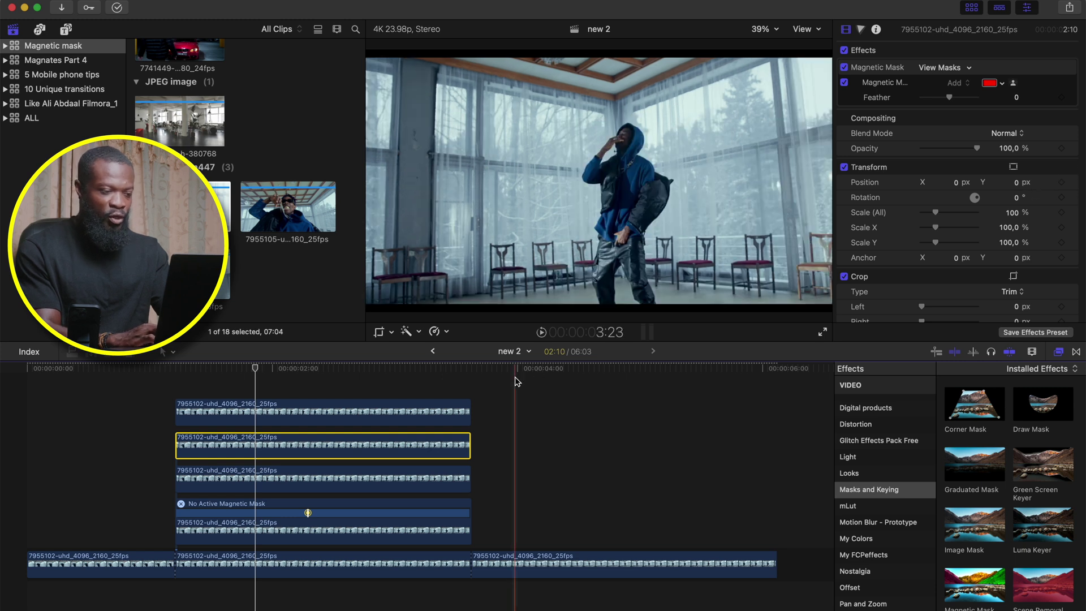
click(258, 420)
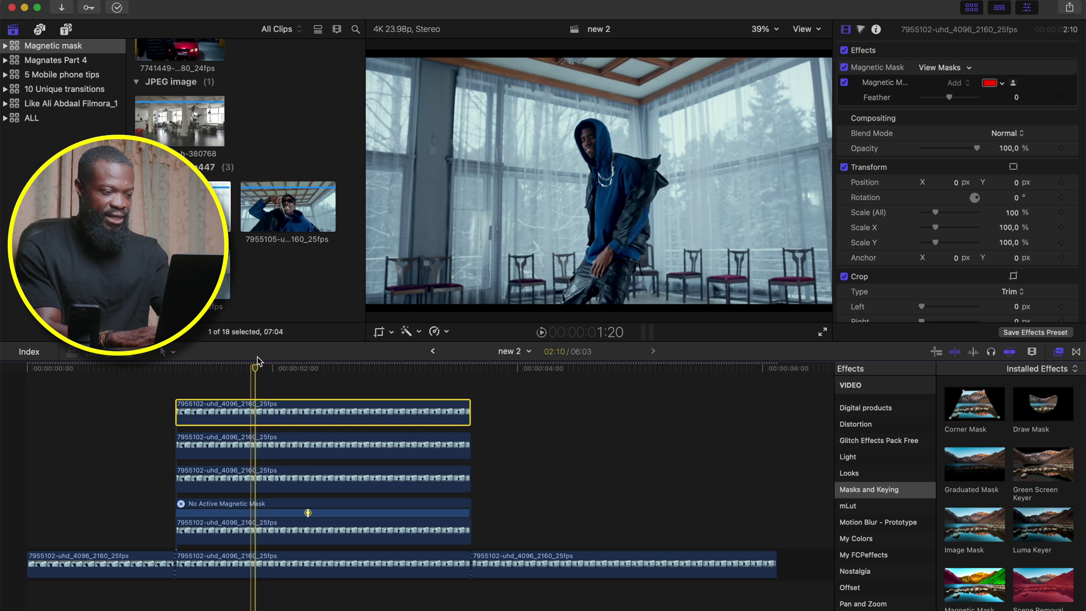
key(m)
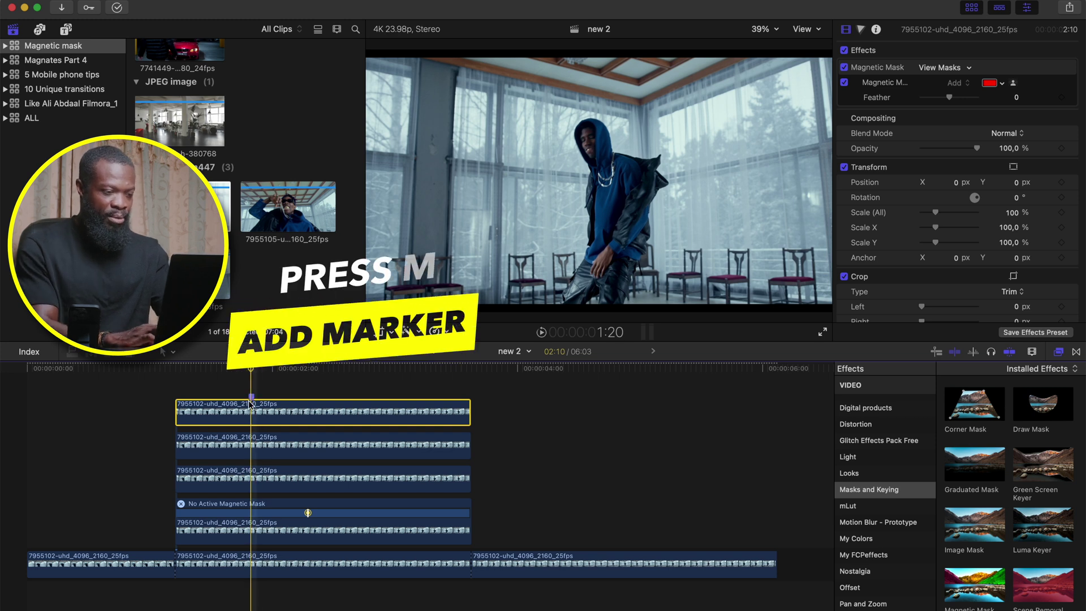
Keyframe Position at 1:20 on the second masked copy from the top, and set its Position X to 309 px at 2:06.
click(252, 447)
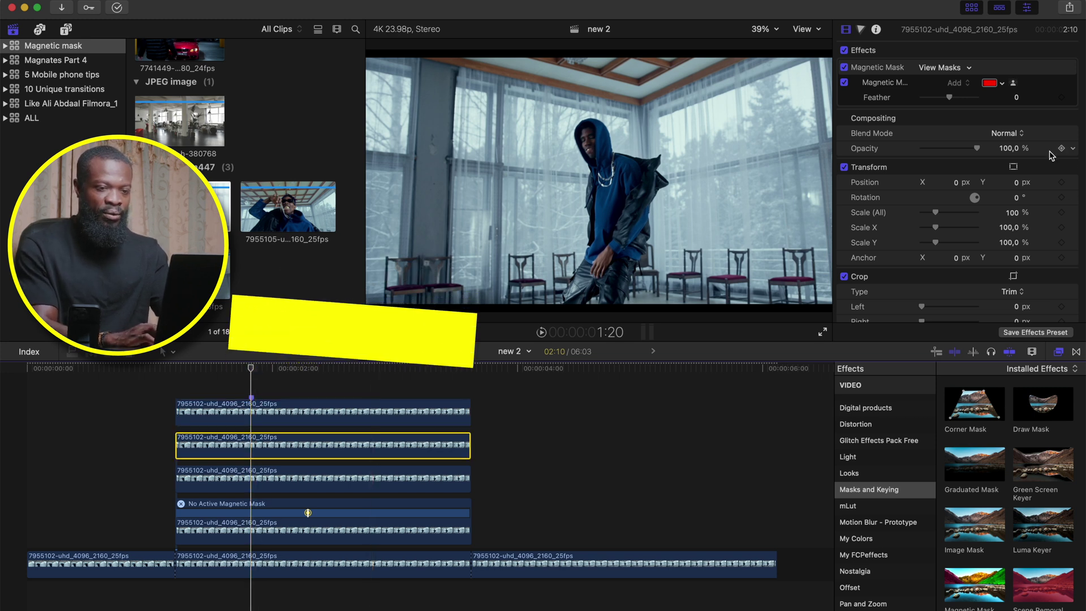
click(1062, 183)
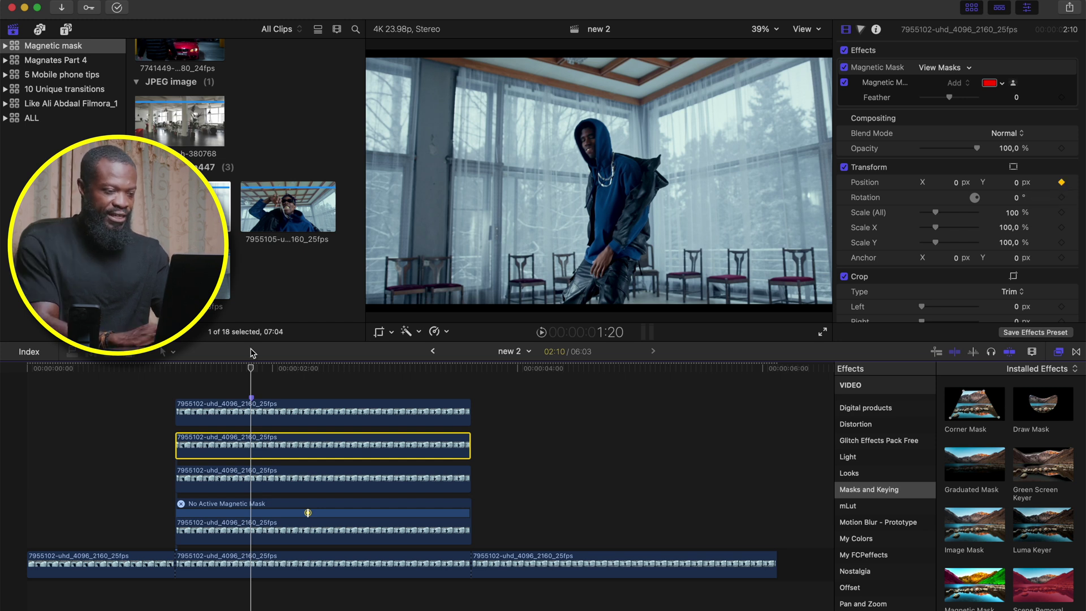
key(space)
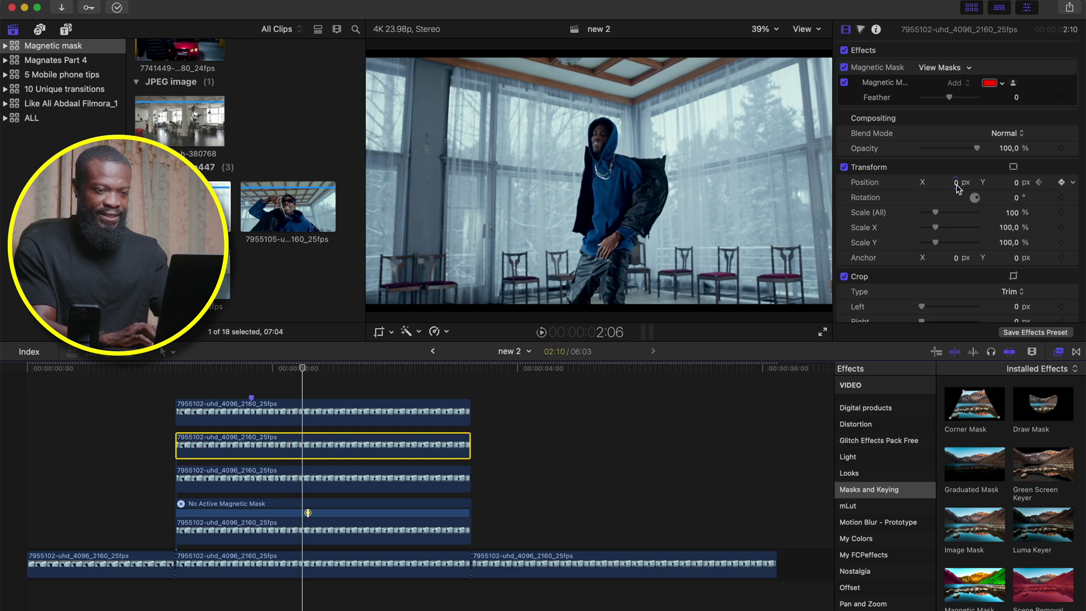
drag(954, 182, 959, 182)
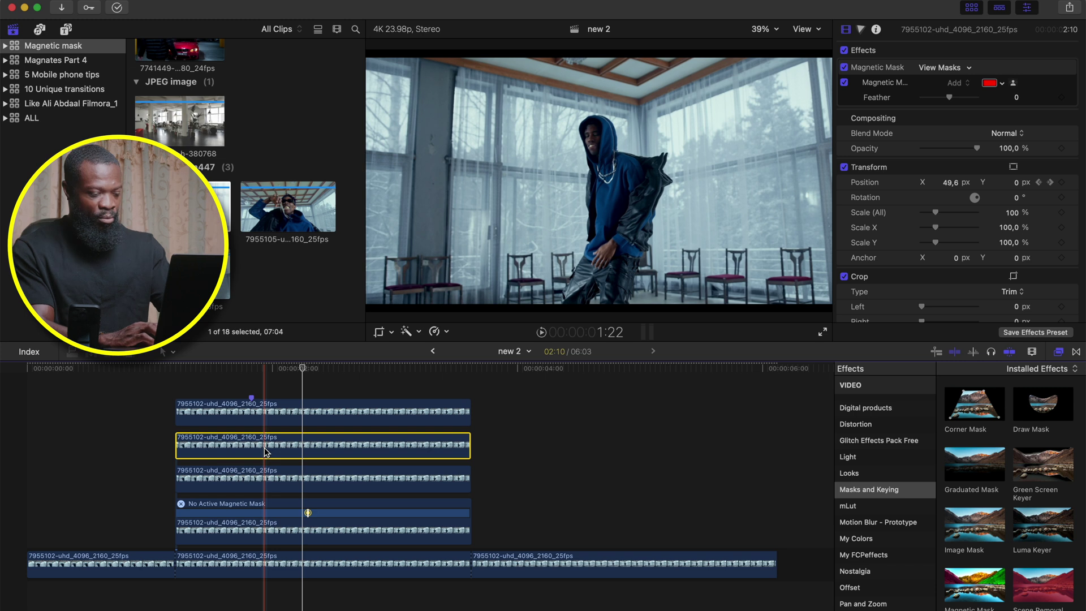
Paste the second copy's effects and position attributes onto the two lowest masked copies with keyframe timing set to Maintain.
click(267, 481)
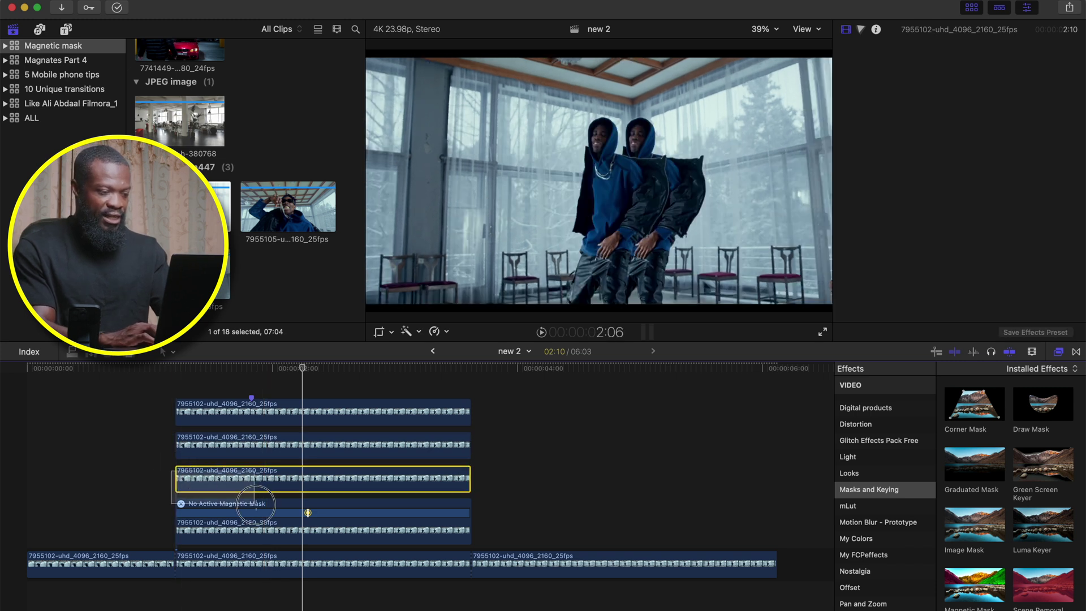
super+click(268, 532)
click(251, 369)
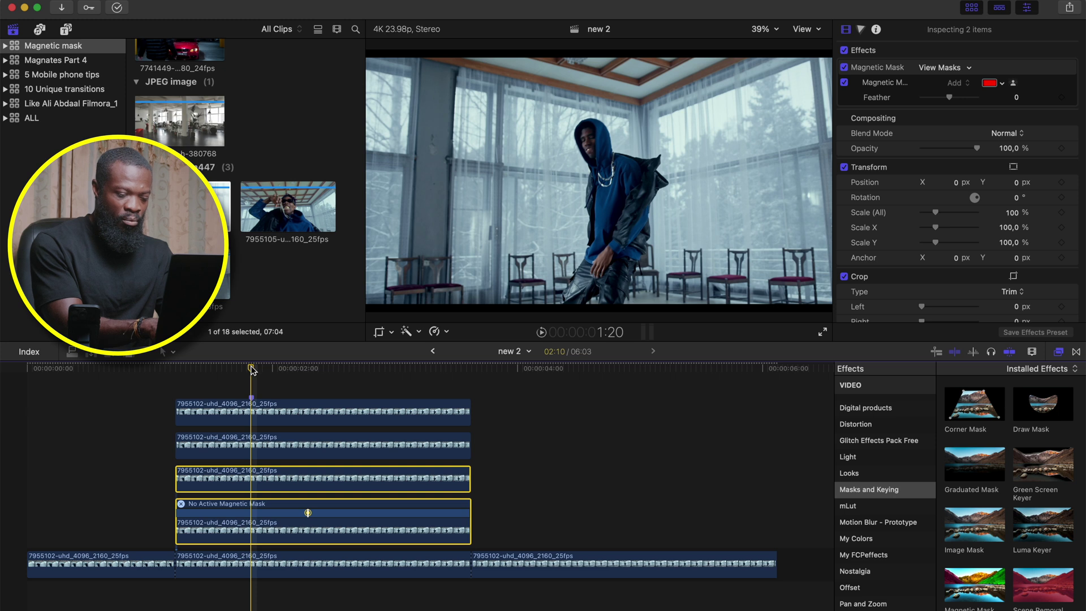
key(super+shift+v)
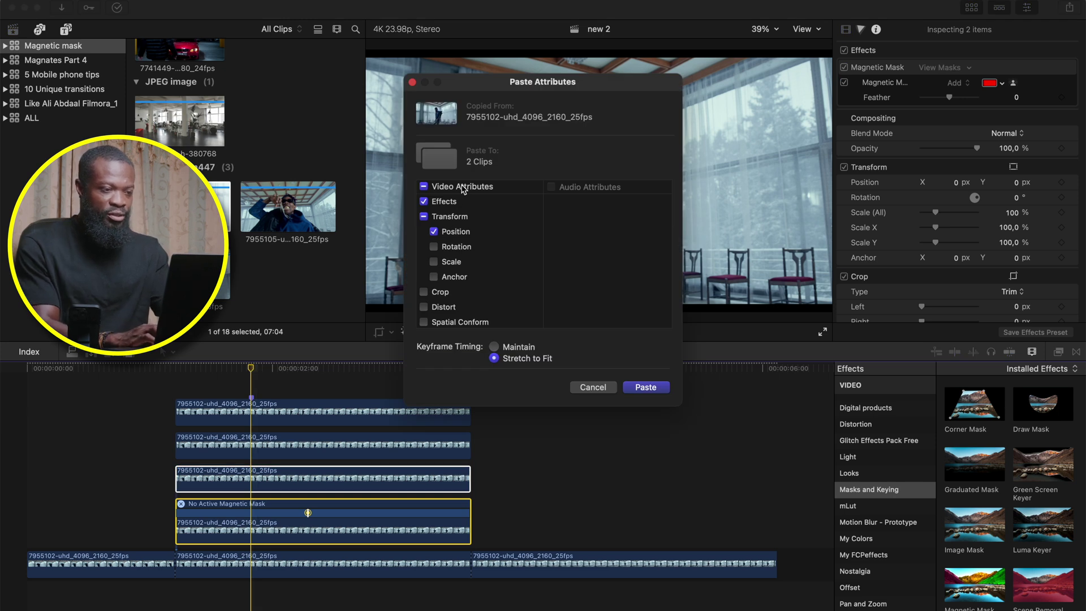
scroll(451, 219, down, 2)
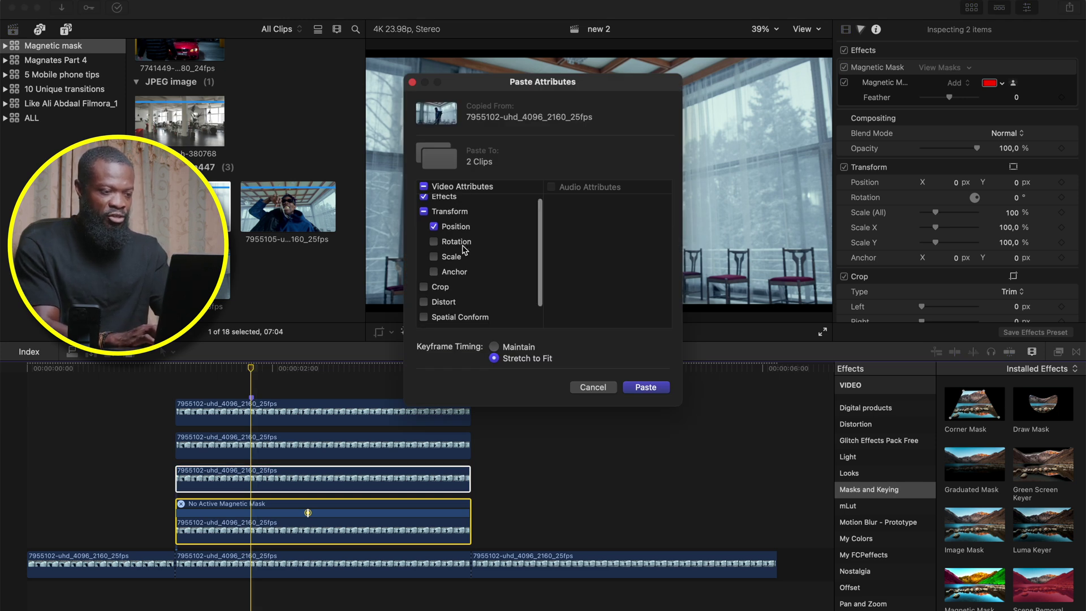
click(494, 347)
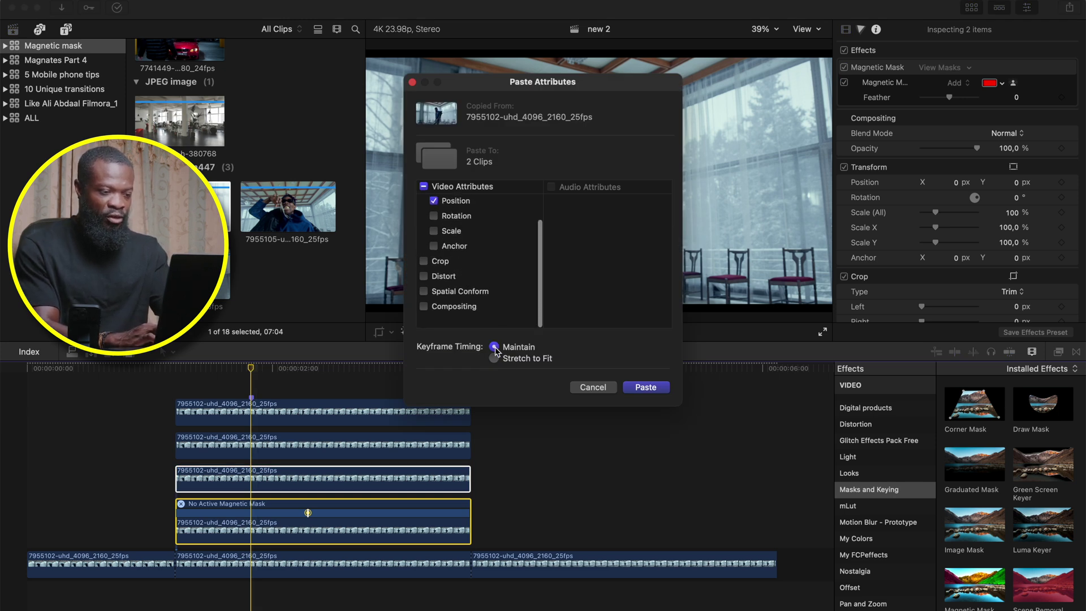
click(646, 387)
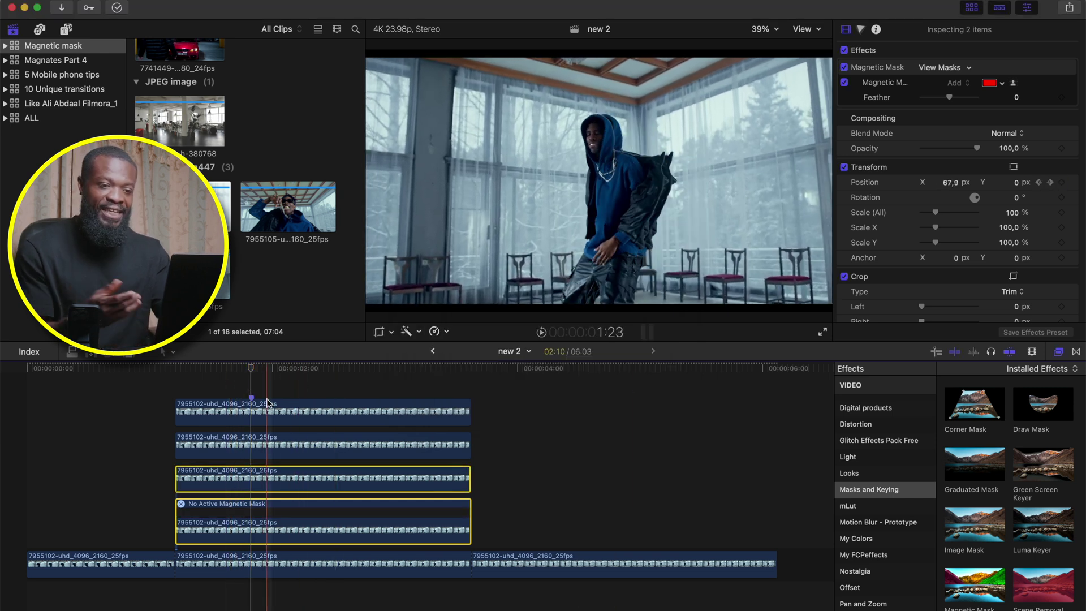
At 2:06, set Position X to 642 px on the third masked copy from the top and 1012 px on the lowest one.
key(super+z)
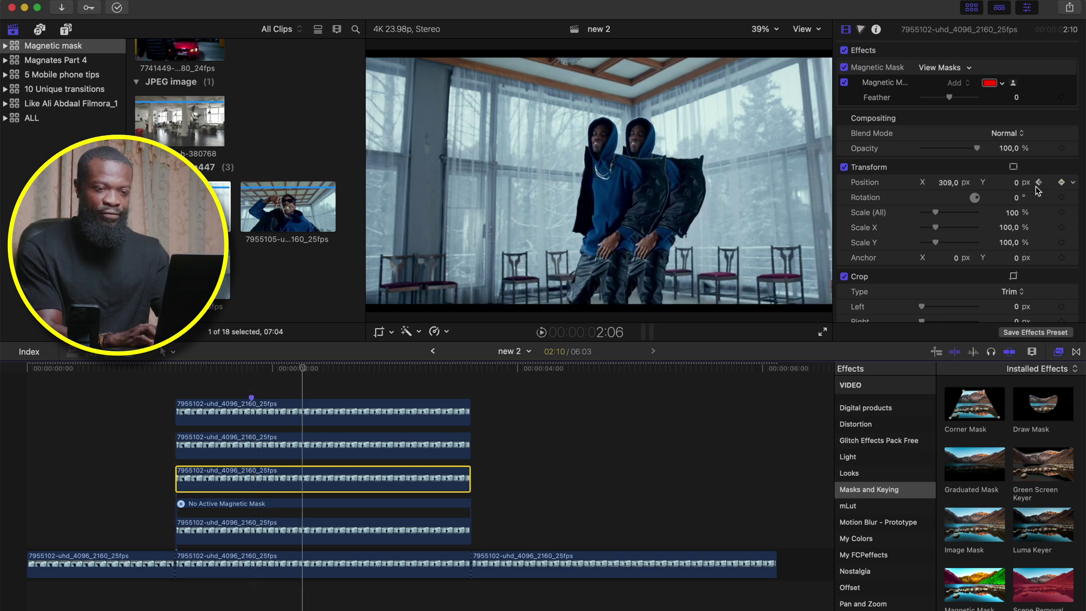
drag(949, 186, 1018, 186)
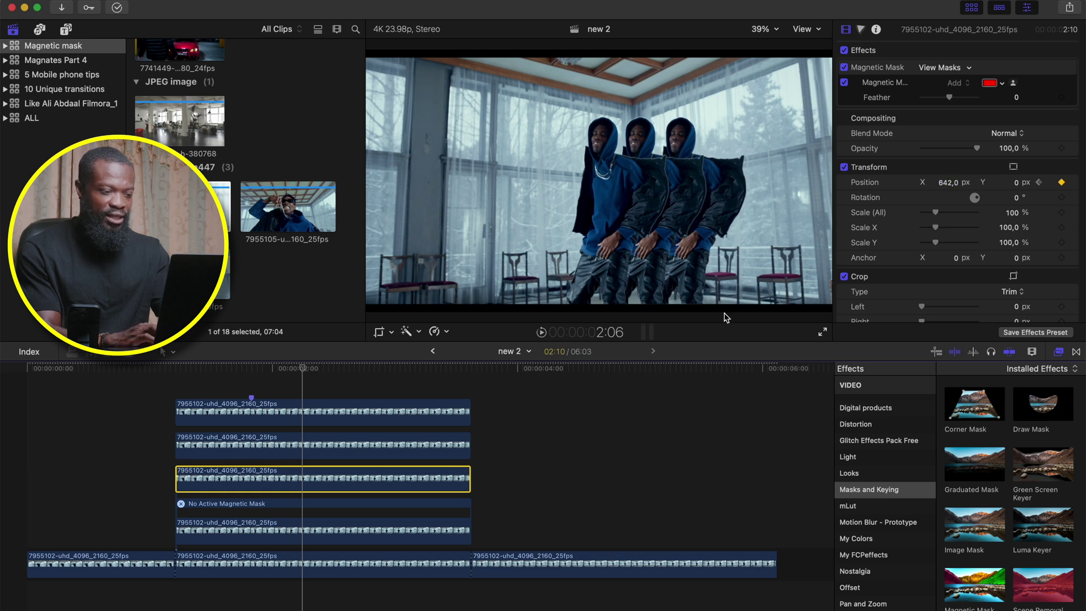
click(314, 515)
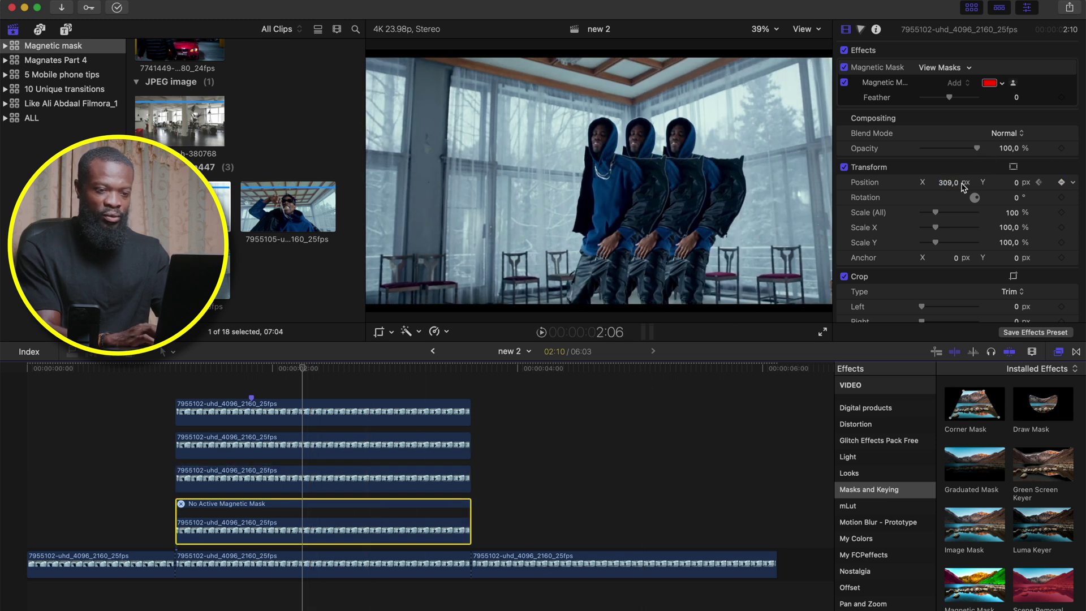
drag(948, 183, 948, 182)
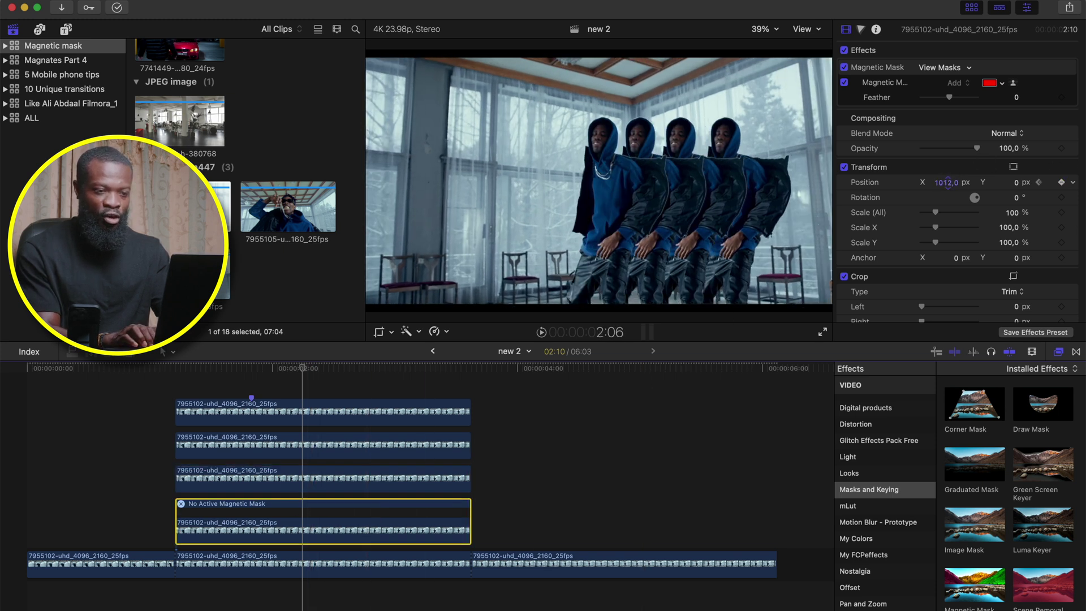
Preview the animation of the clones spreading out, starting from 1:08.
drag(237, 369, 192, 372)
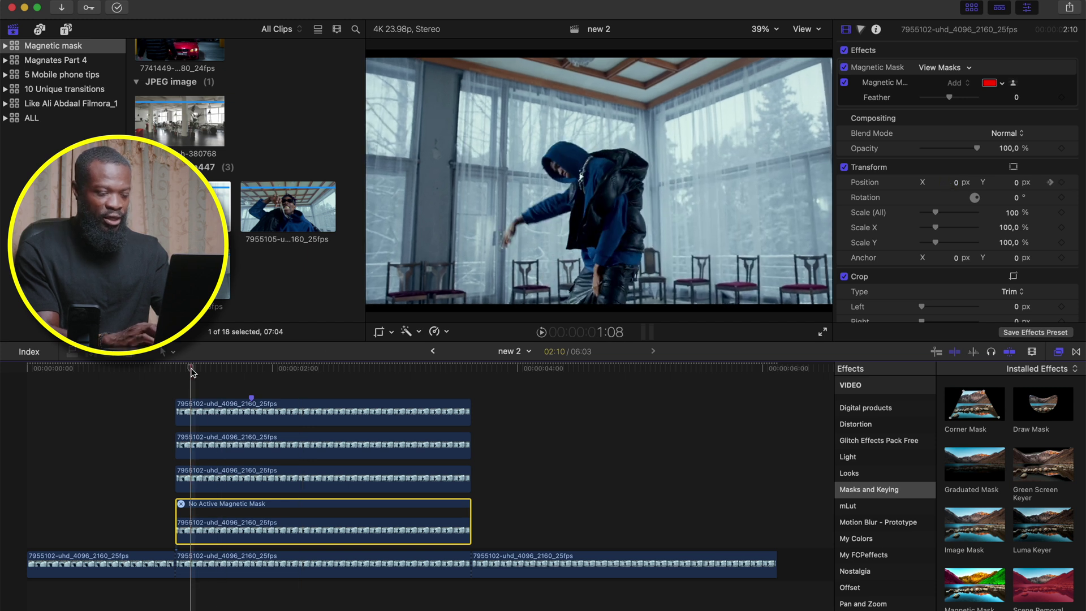
key(space)
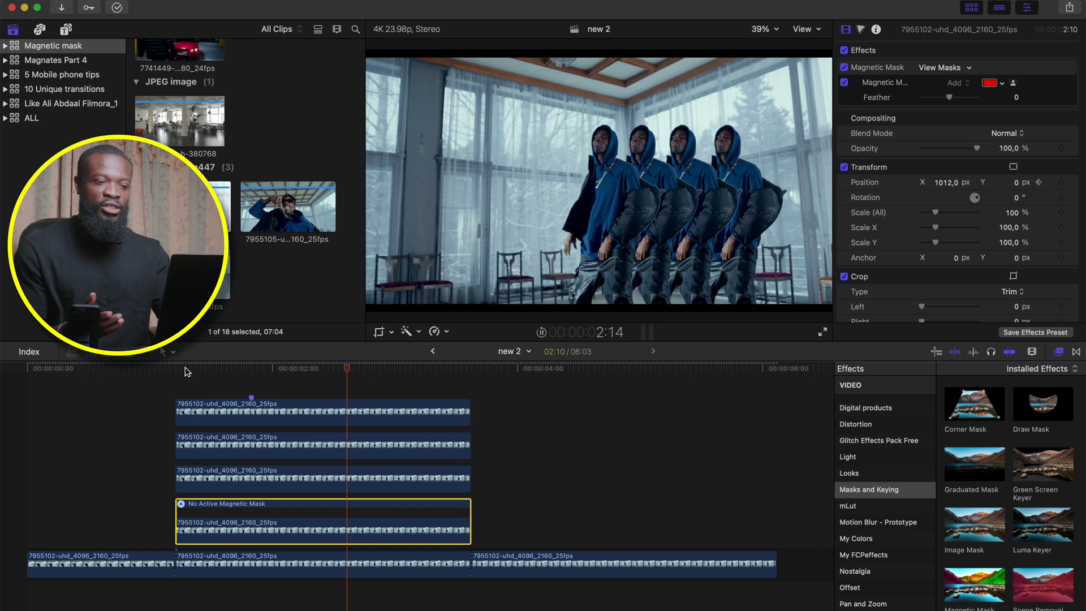
click(254, 405)
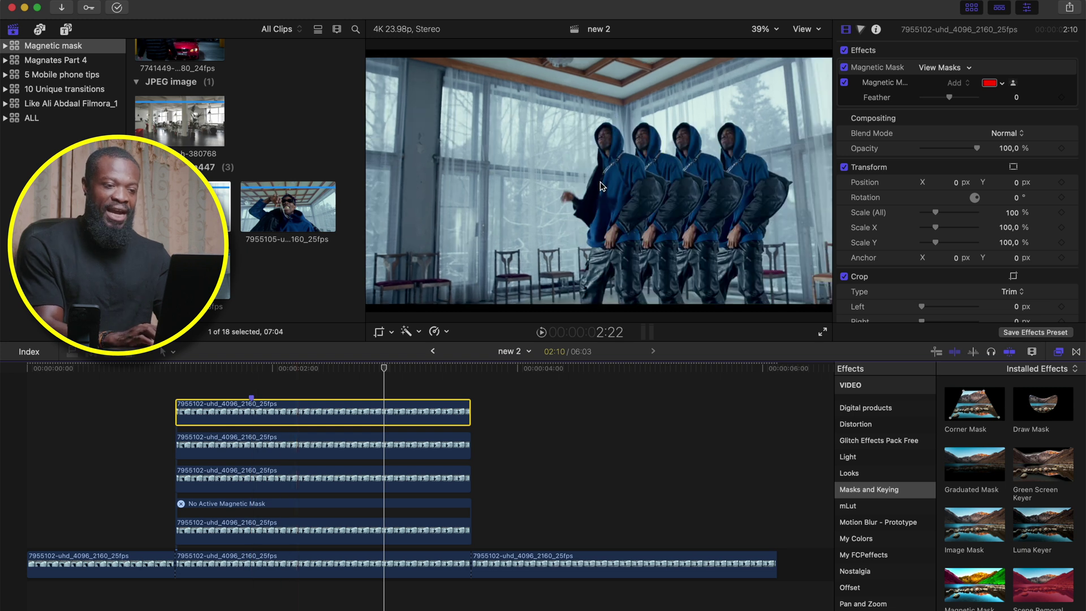
Add a marker and Position keyframe at 3:01 on the second masked copy from the top, and set its Position X to 0 px at 3:11.
click(401, 368)
click(405, 446)
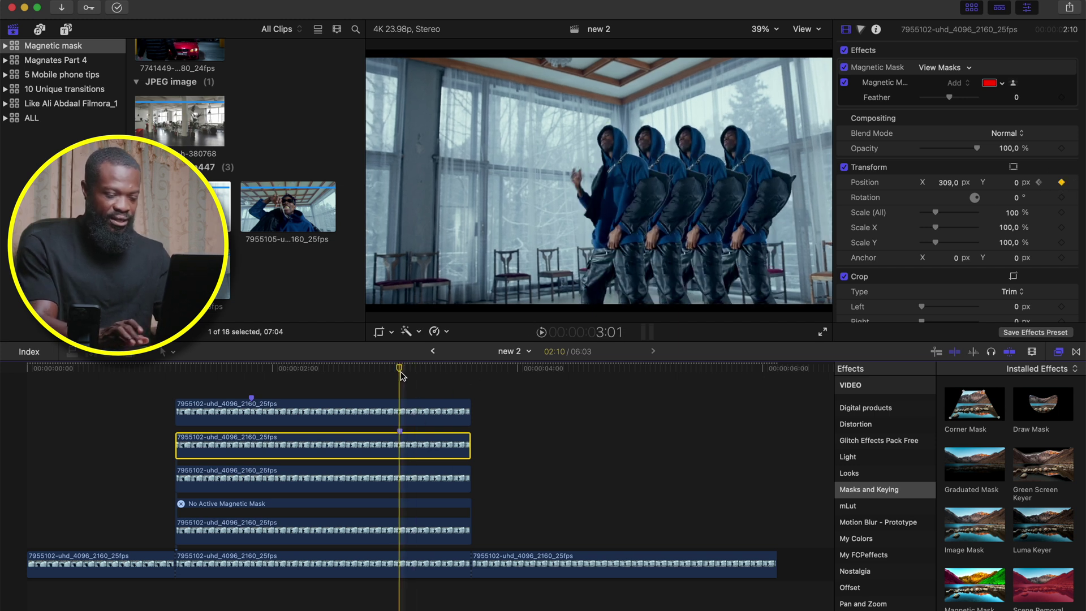
key(shift+Right)
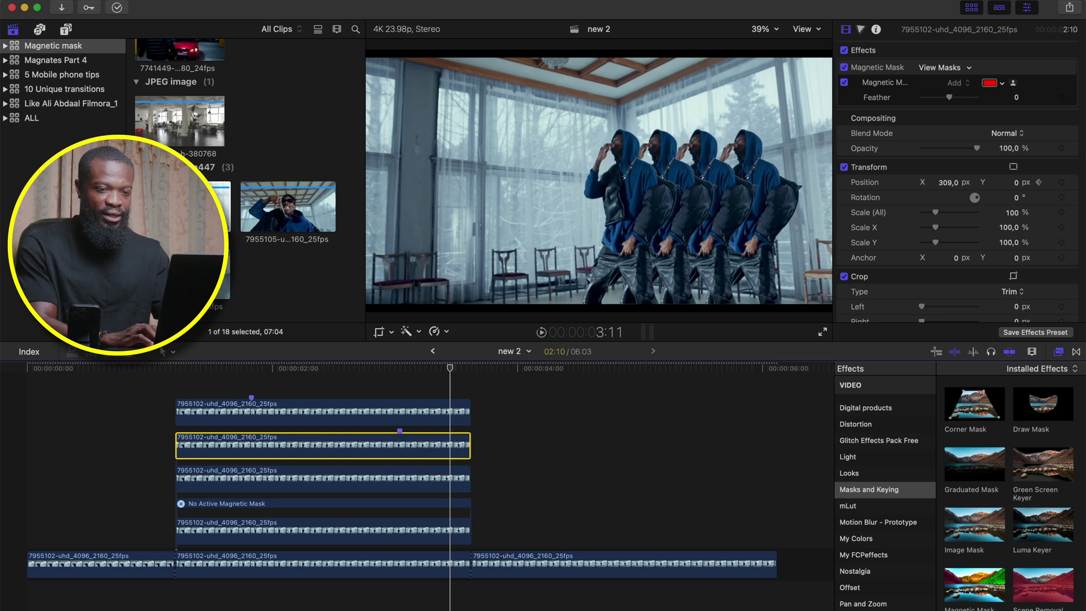
click(949, 183)
key(Return)
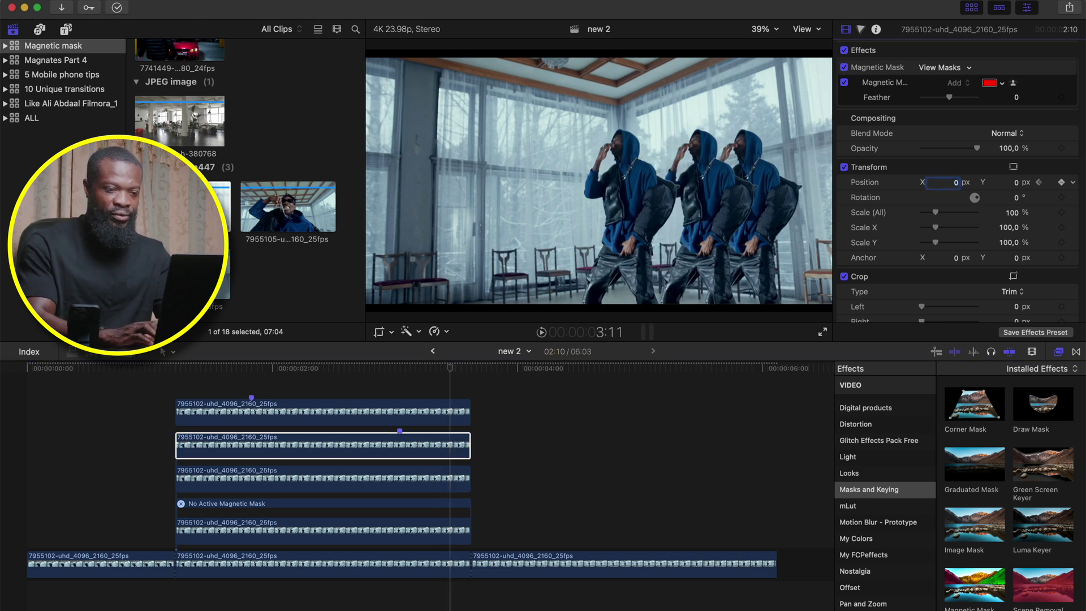
Keyframe Position at 3:01 on the third masked copy from the top, and set its Position X to 0 px at 3:11.
click(402, 487)
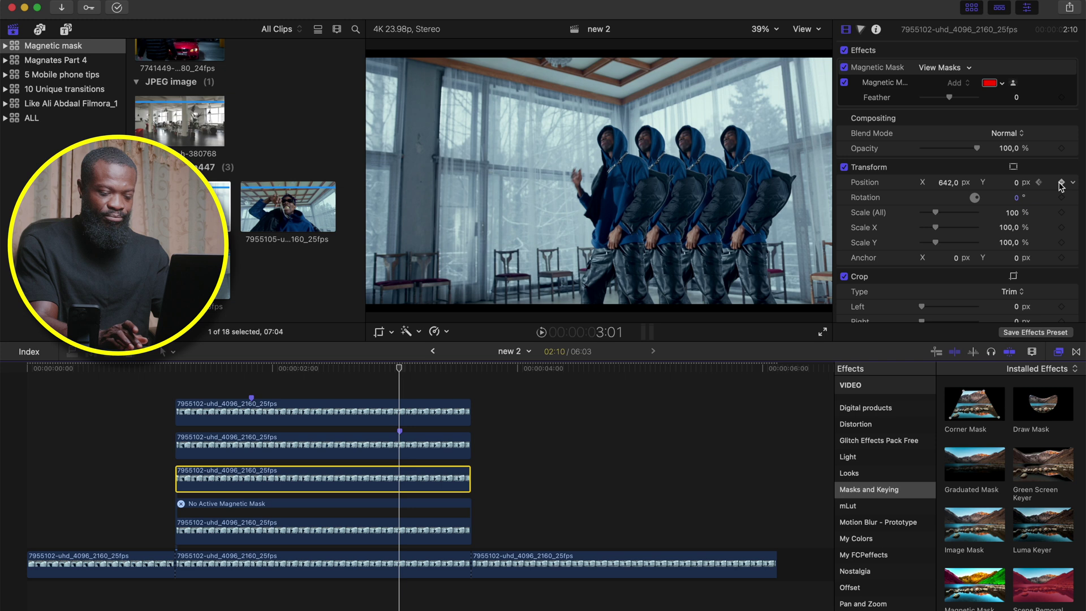
click(951, 186)
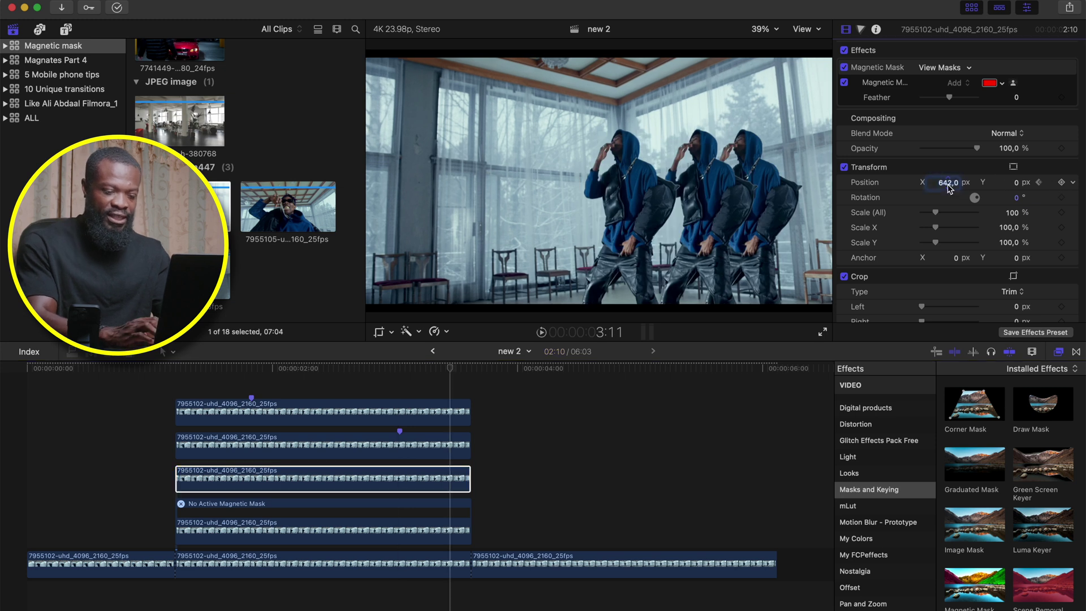
text(0)
key(Return)
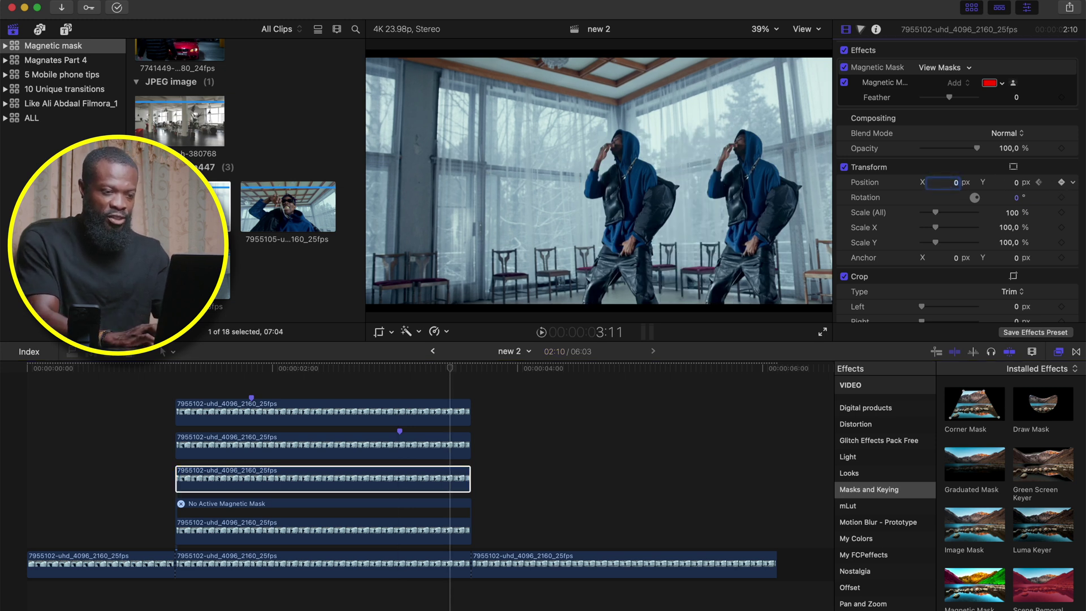
Keyframe Position at 3:01 on the lowest masked copy, and set its Position X to 0 px at 3:11.
click(446, 527)
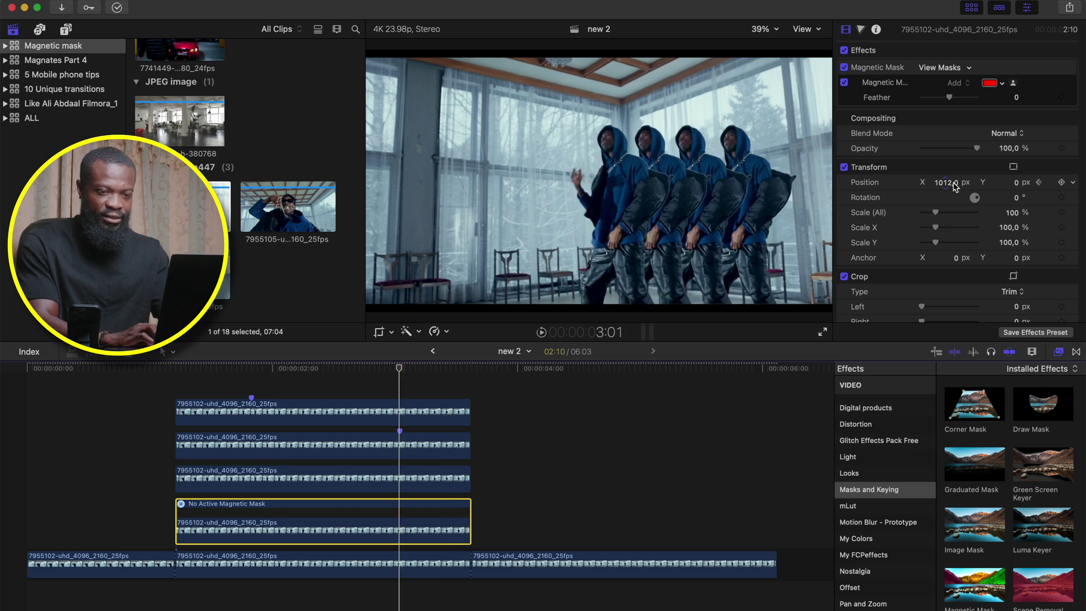
key(alt+k)
key(space)
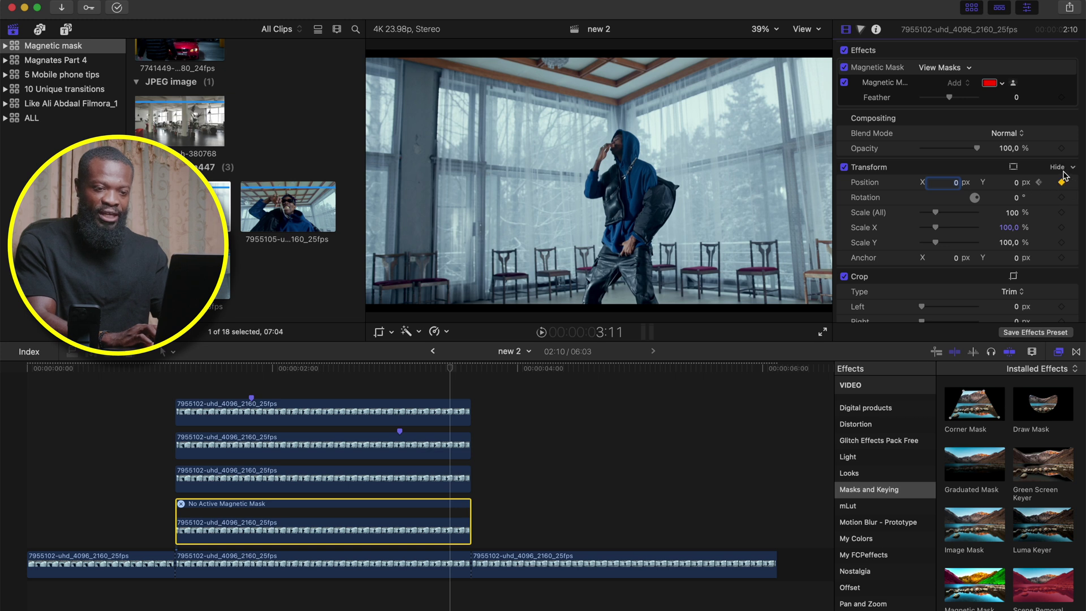
click(122, 401)
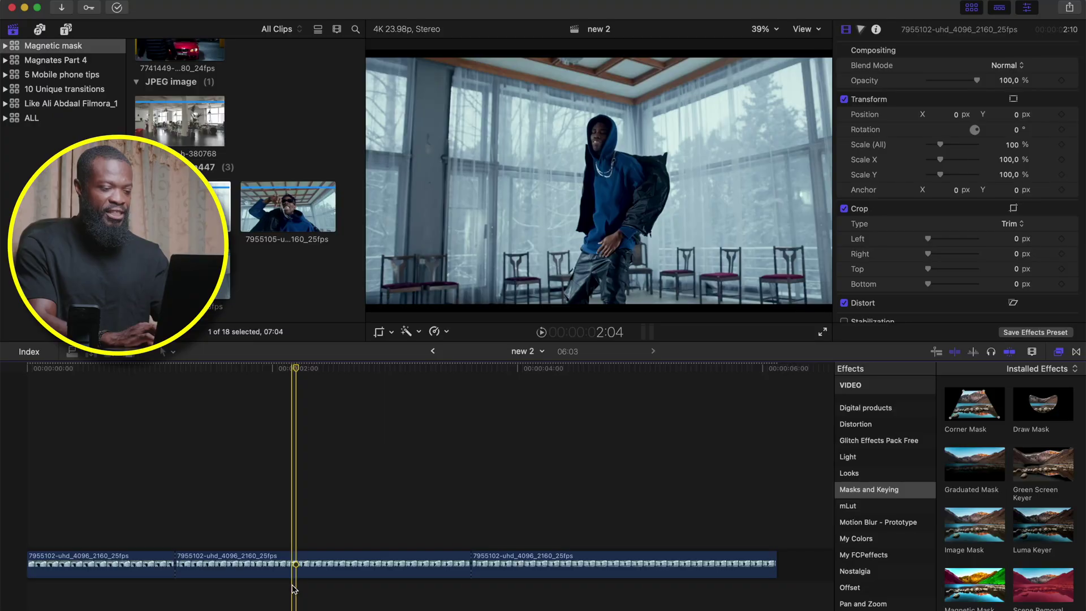
Duplicate the middle clip of the main storyline directly above itself and disable the original underneath.
click(297, 574)
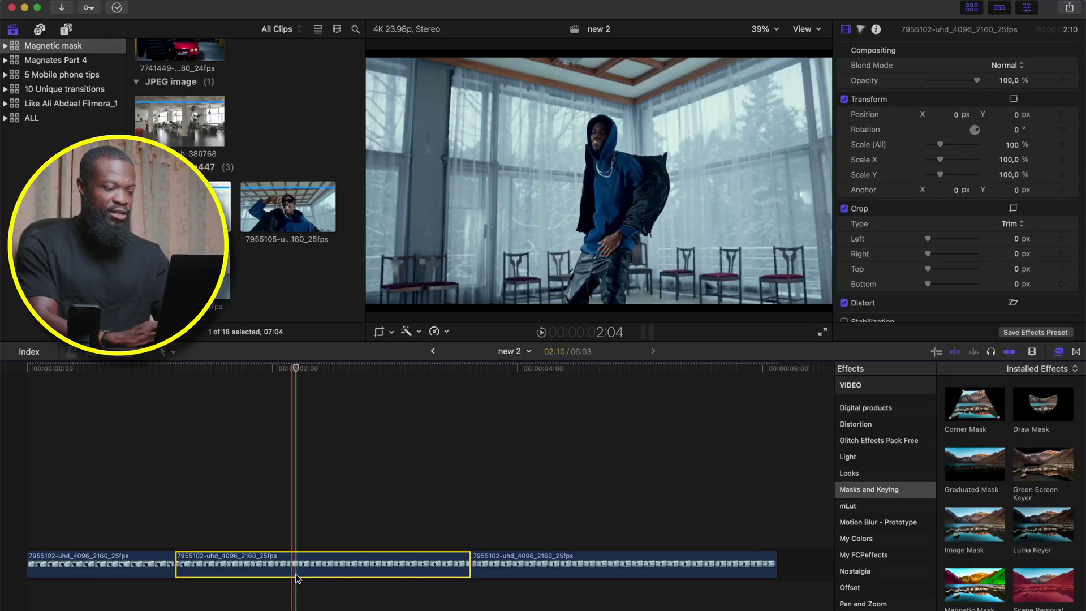
drag(298, 566, 301, 536)
click(298, 564)
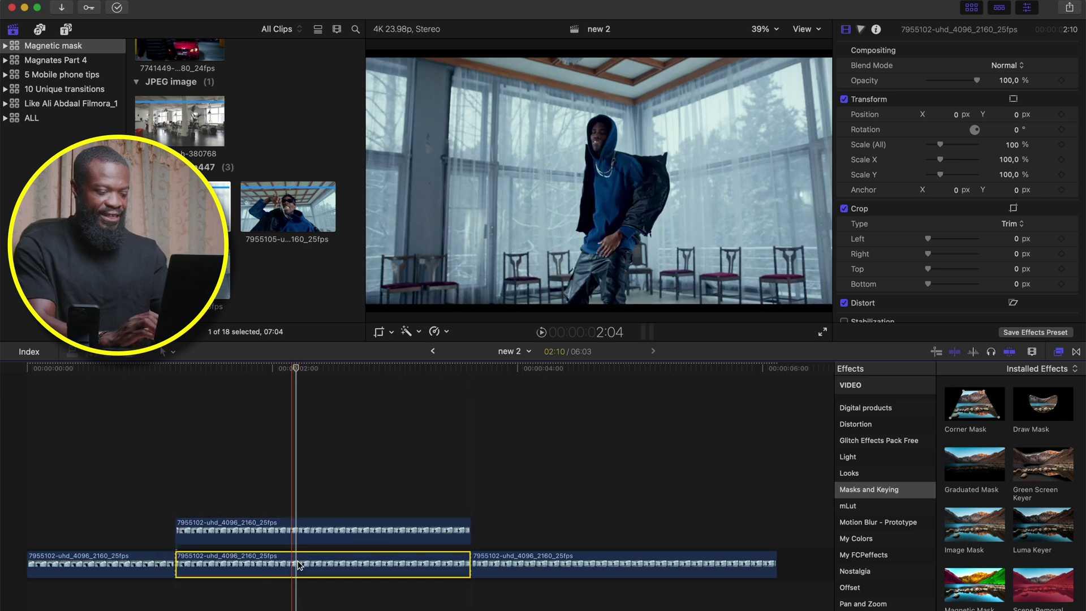
key(v)
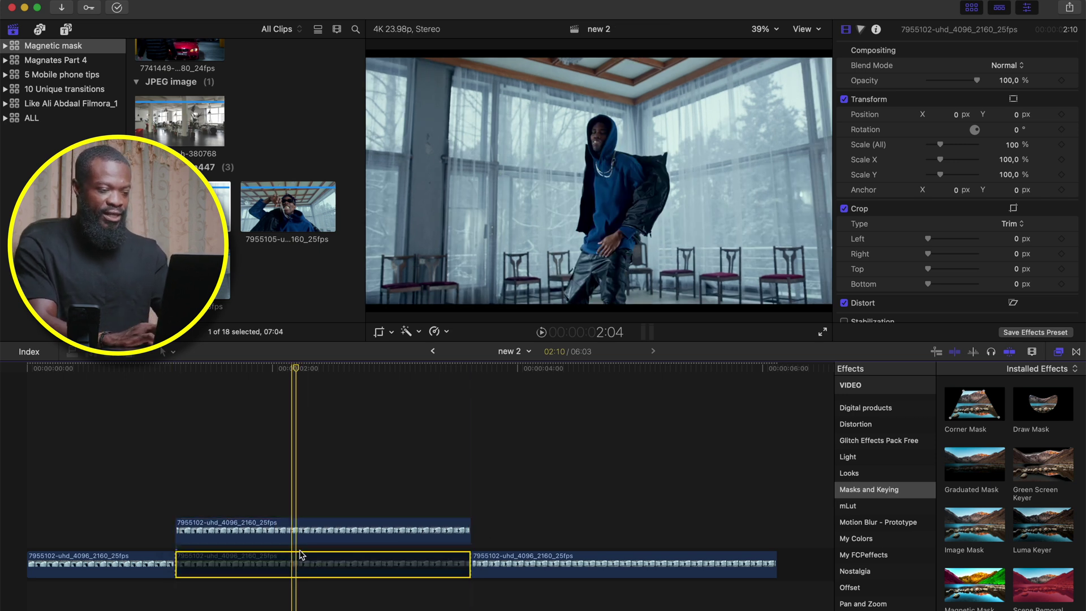
Apply the Magnetic Mask effect to the upper clip, select the hooded man as the subject, and analyze the mask.
click(302, 542)
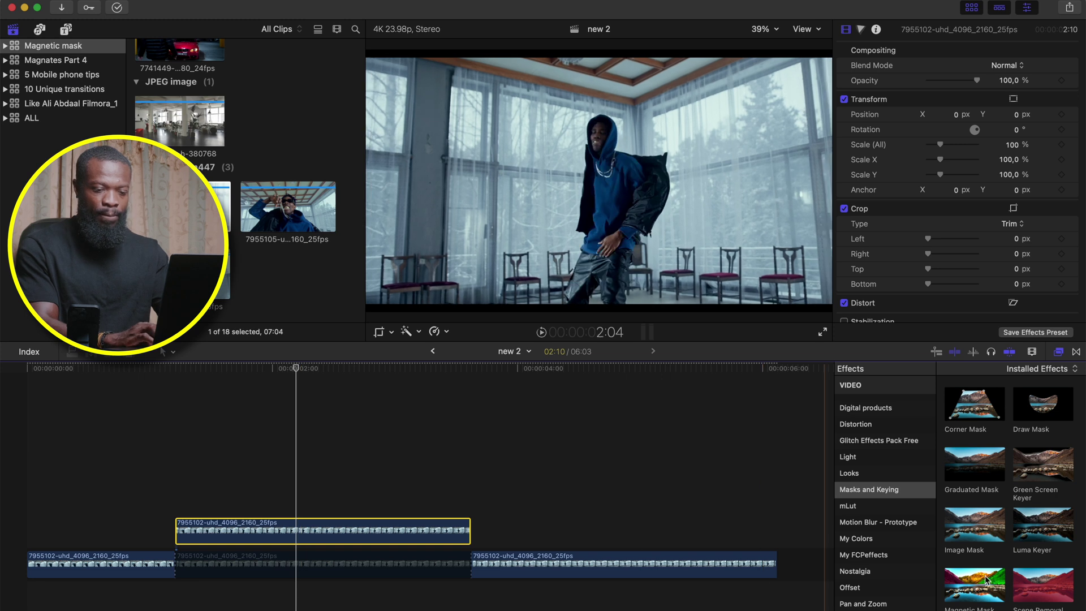
double_click(985, 589)
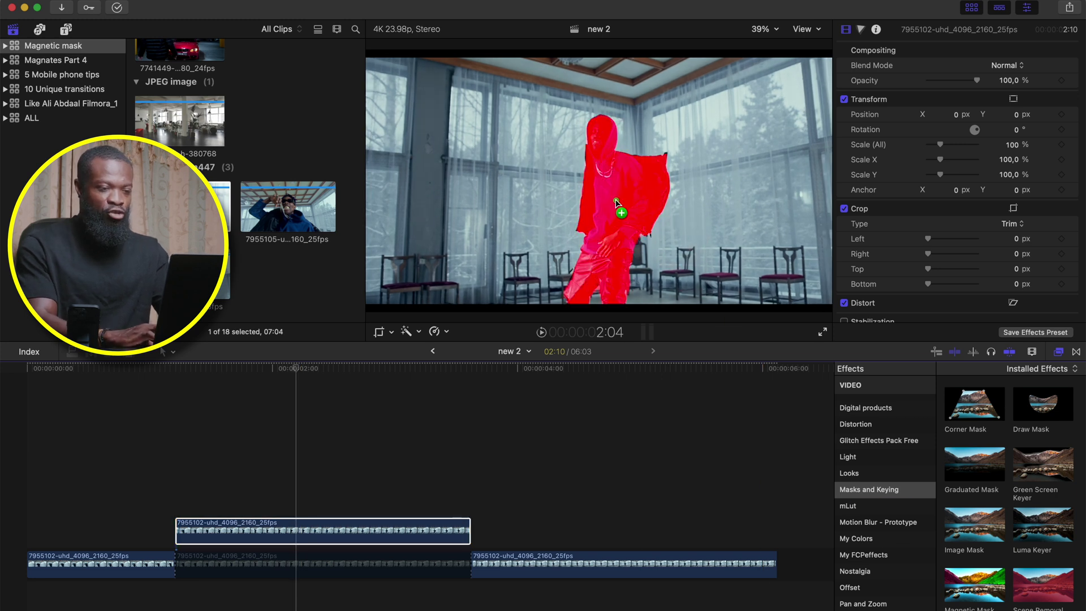
click(617, 201)
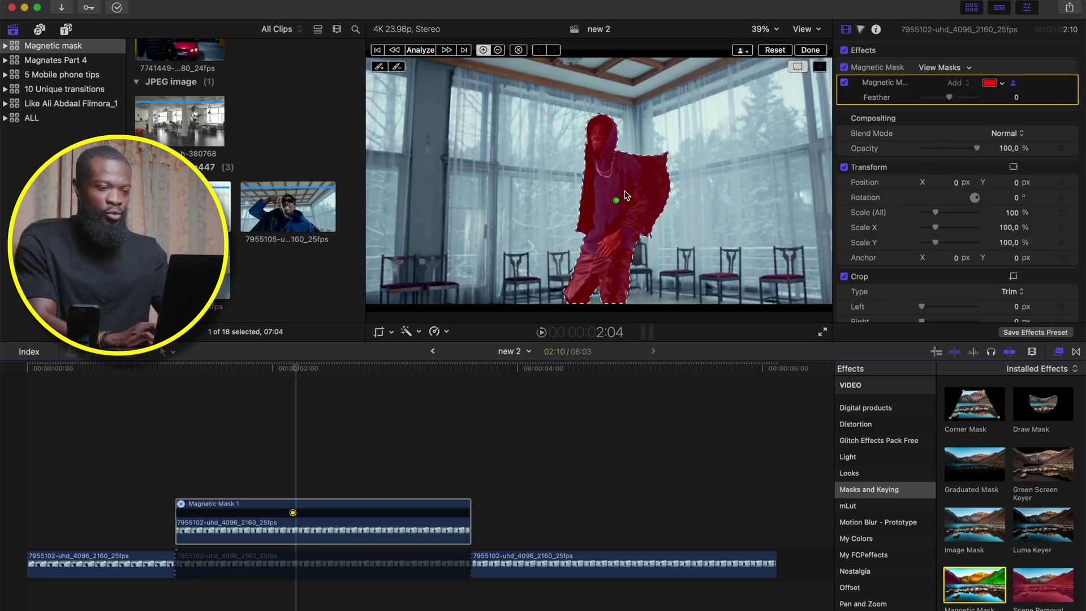
click(428, 52)
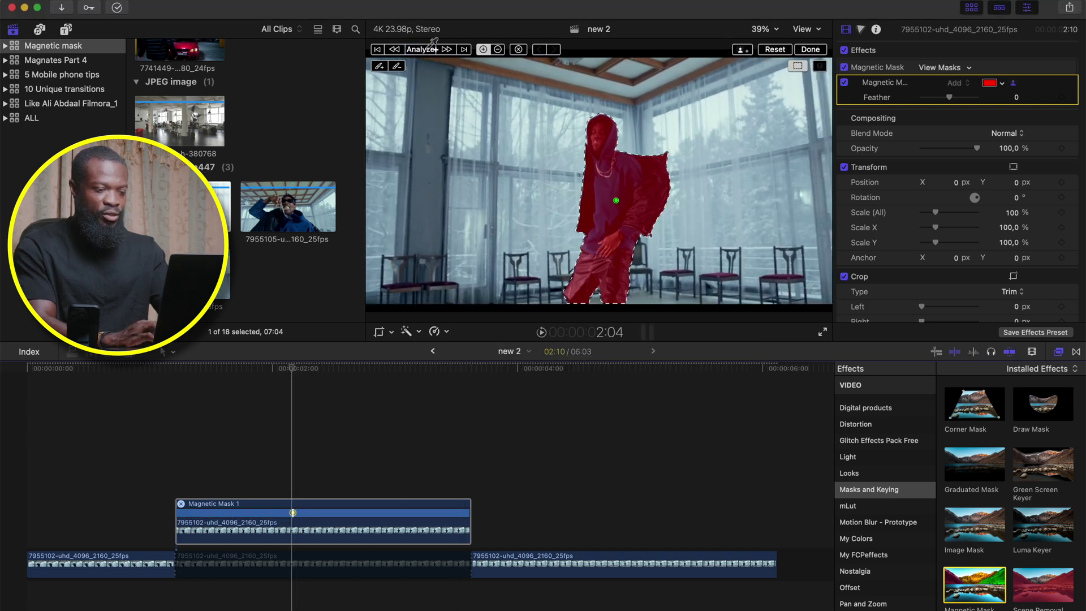
click(810, 49)
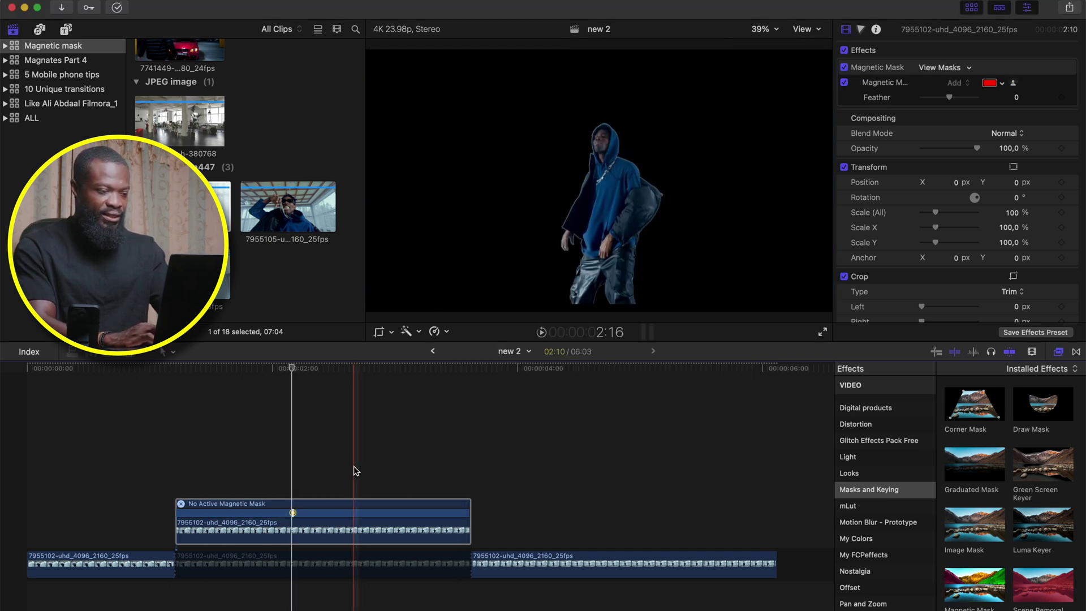
Duplicate the masked clip above itself and turn off Invert Masks on the lower masked clip.
drag(309, 532, 313, 459)
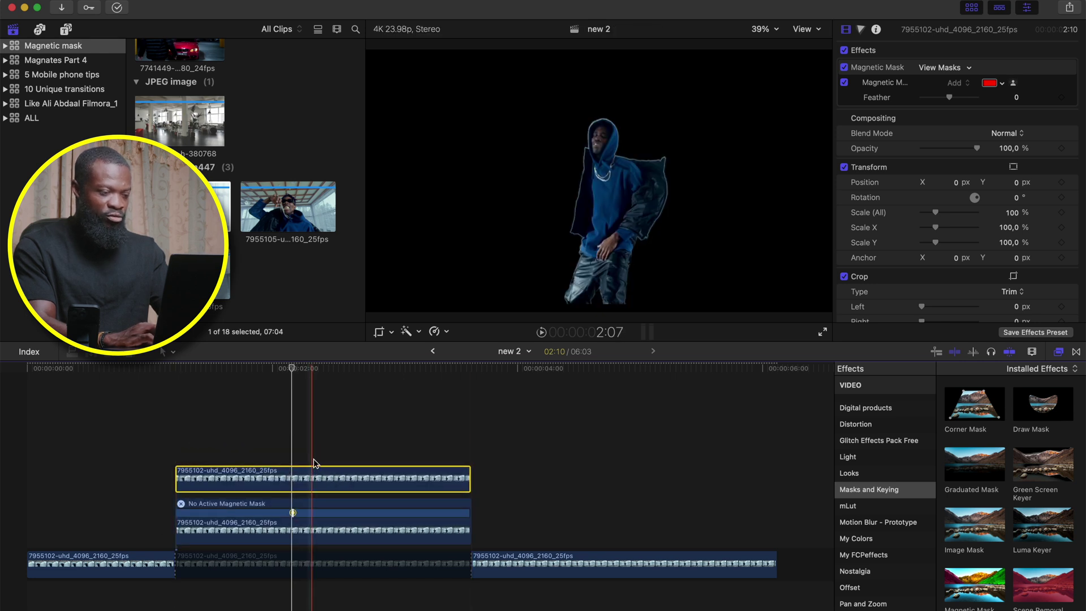
click(290, 527)
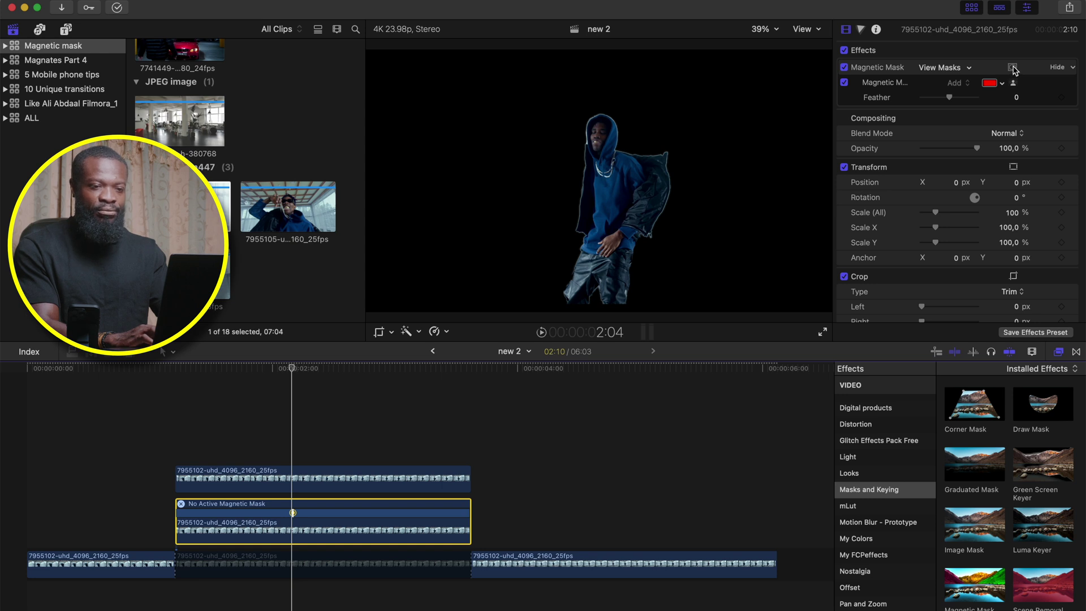
click(1013, 69)
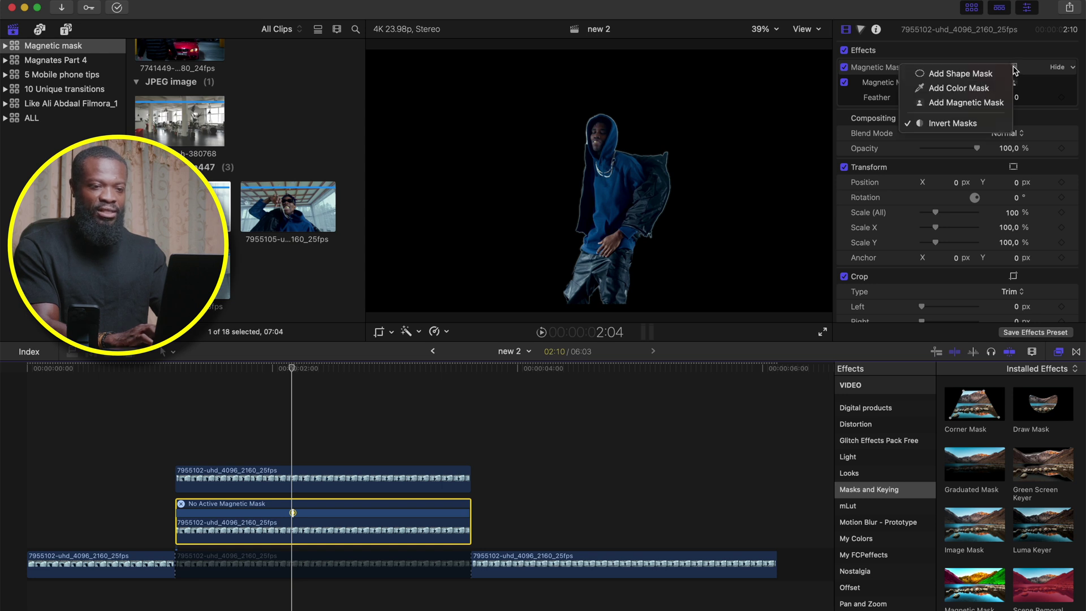
click(931, 124)
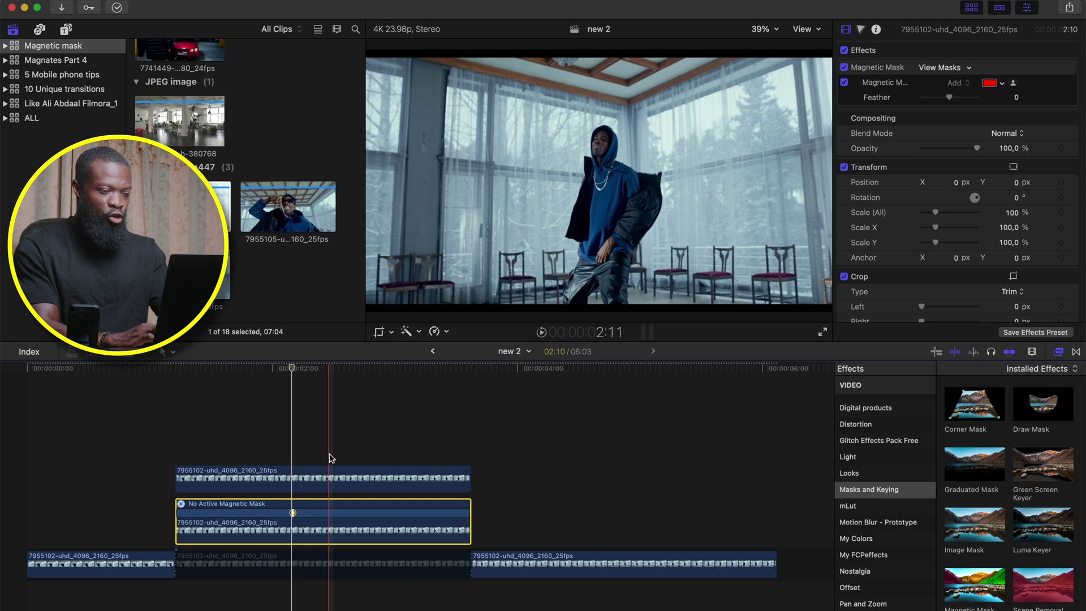
Temporarily disable the top masked copy and compare the lower masked clip with Invert Masks on and off.
click(298, 485)
key(v)
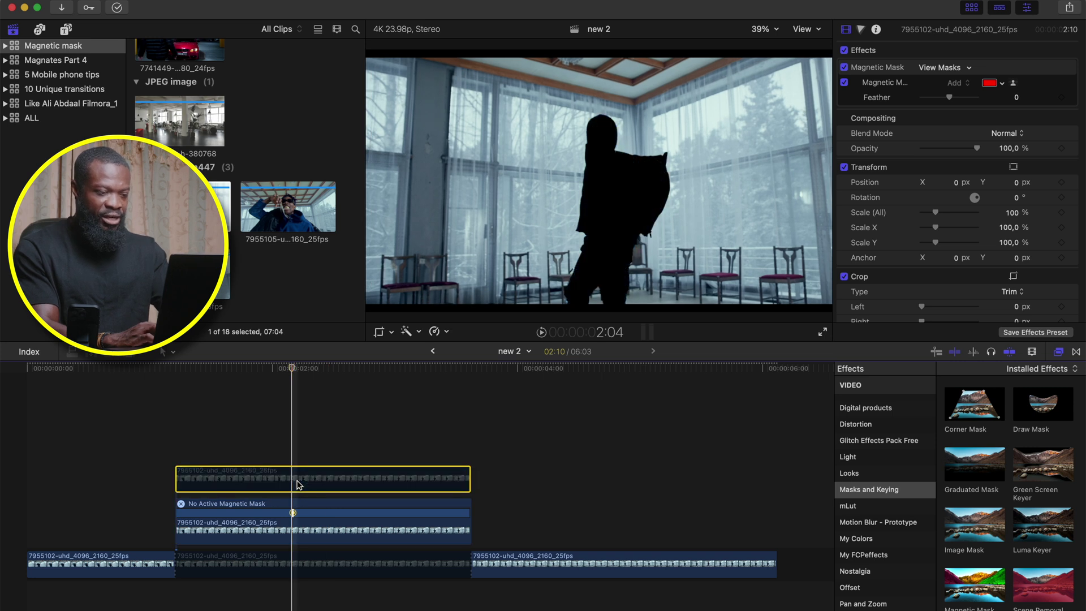
click(292, 526)
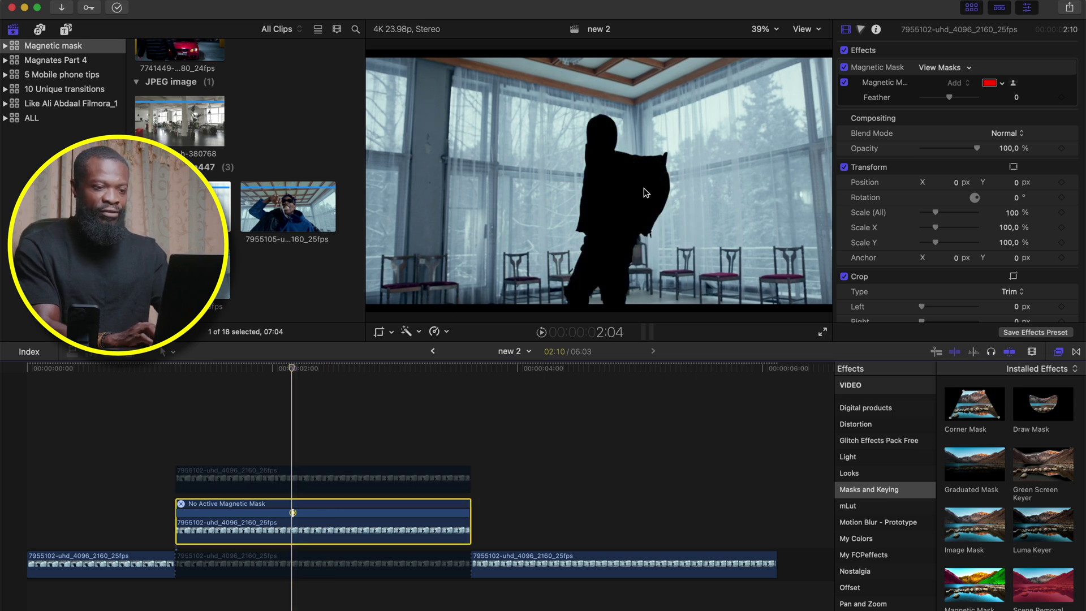
click(1016, 67)
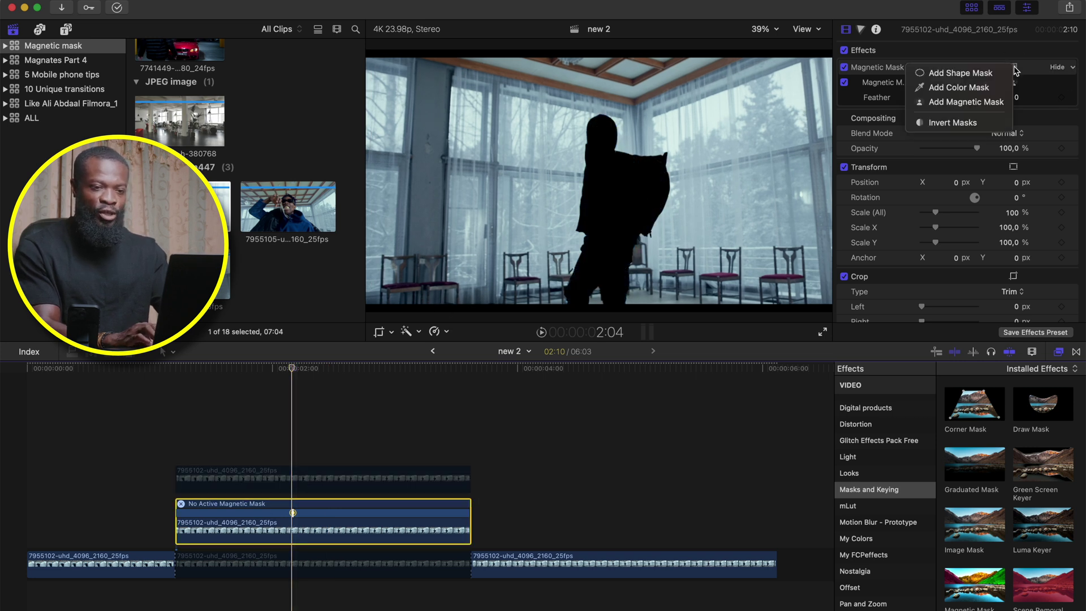
click(947, 122)
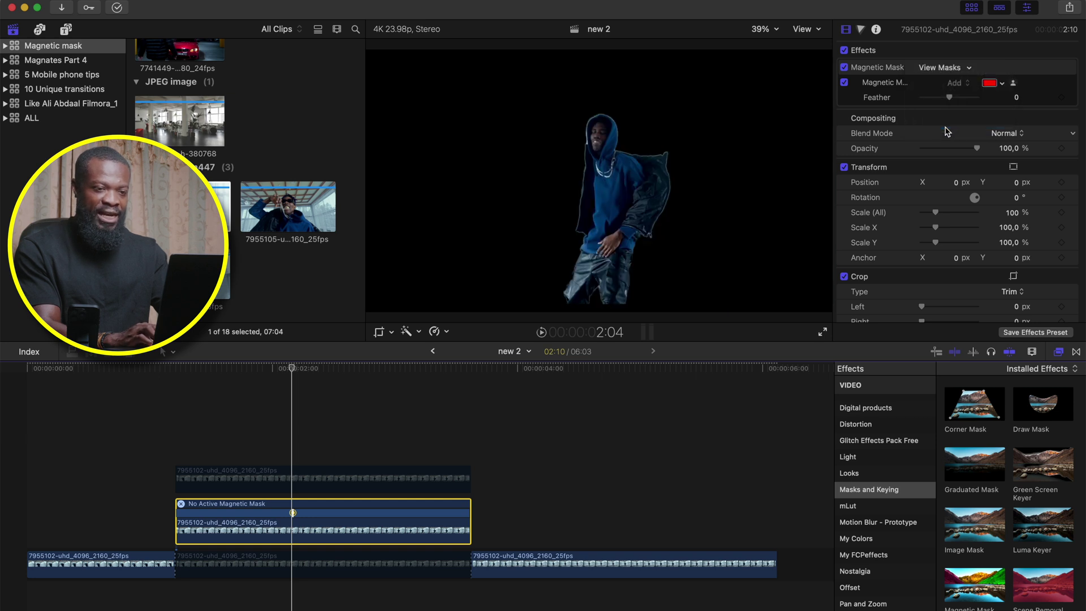
click(1014, 69)
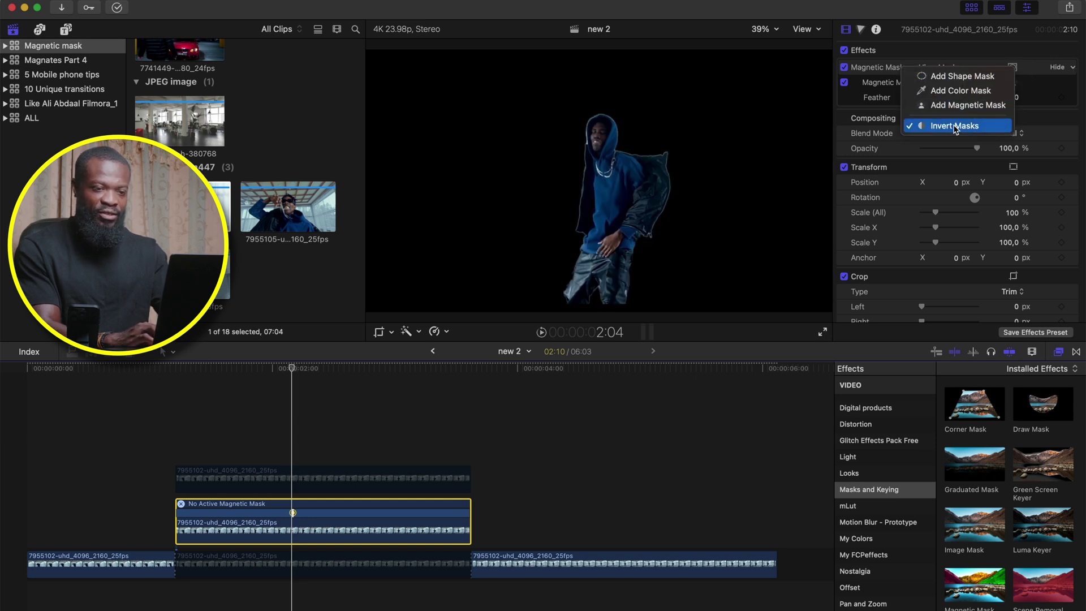
click(955, 127)
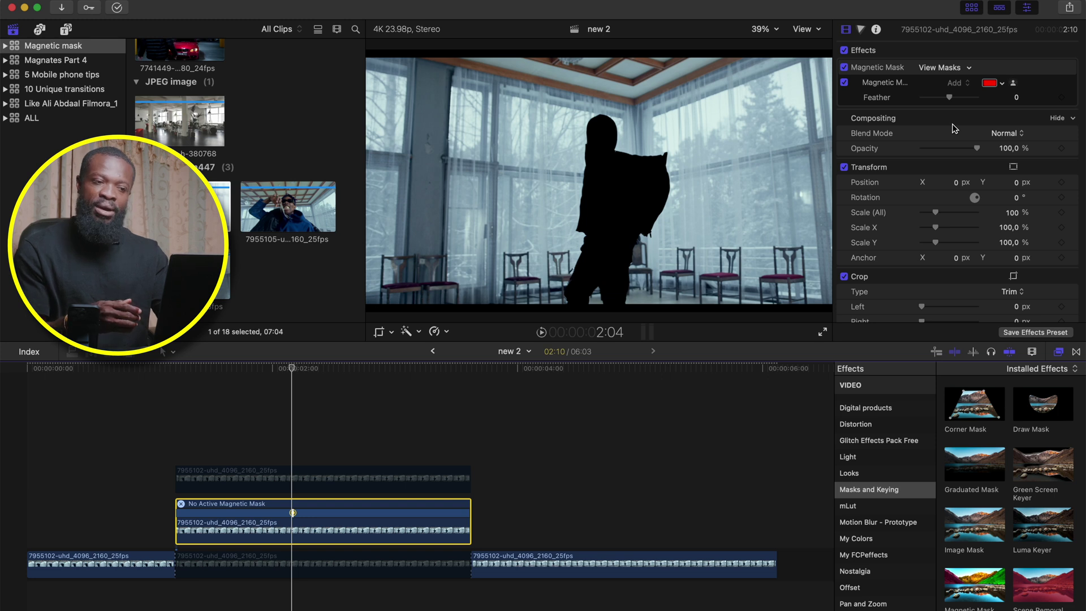
click(298, 481)
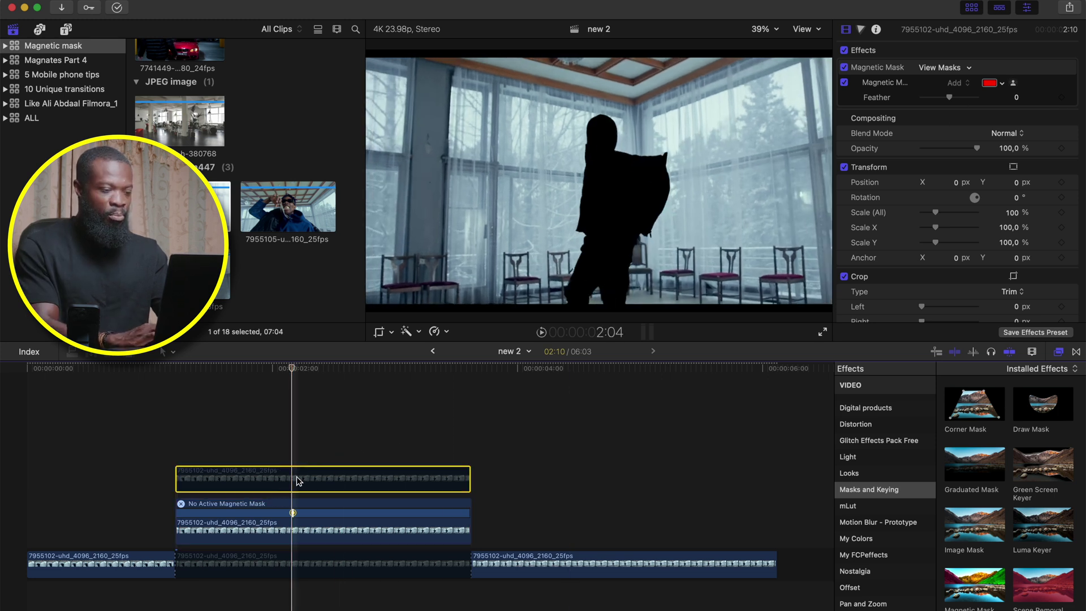
key(v)
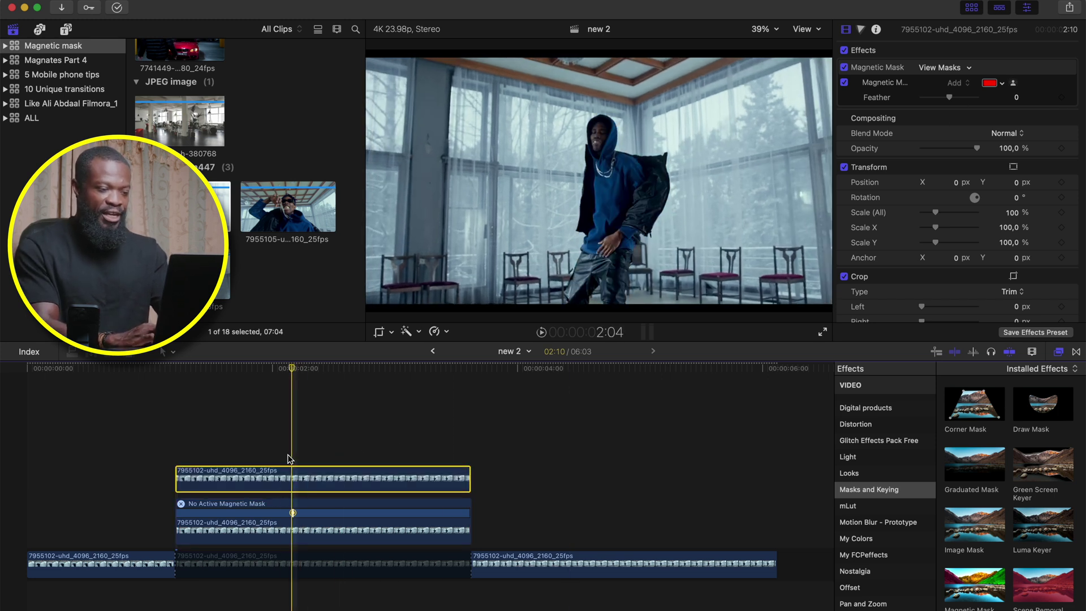
Keyframe Position at 1:19 on the top masked copy, and set its Position X to 394 px at 2:05.
click(250, 367)
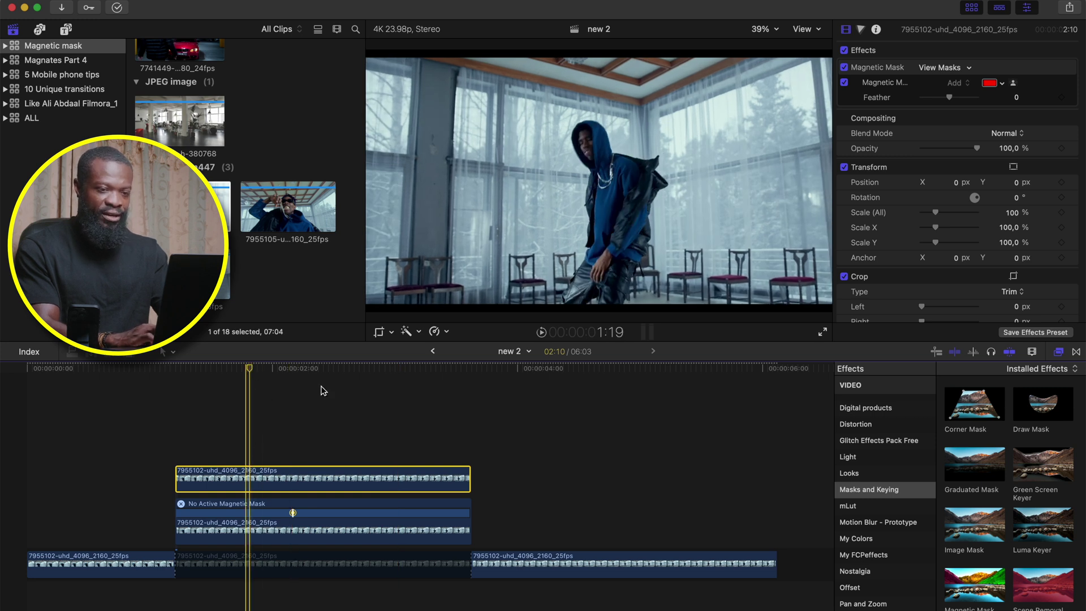
click(1062, 183)
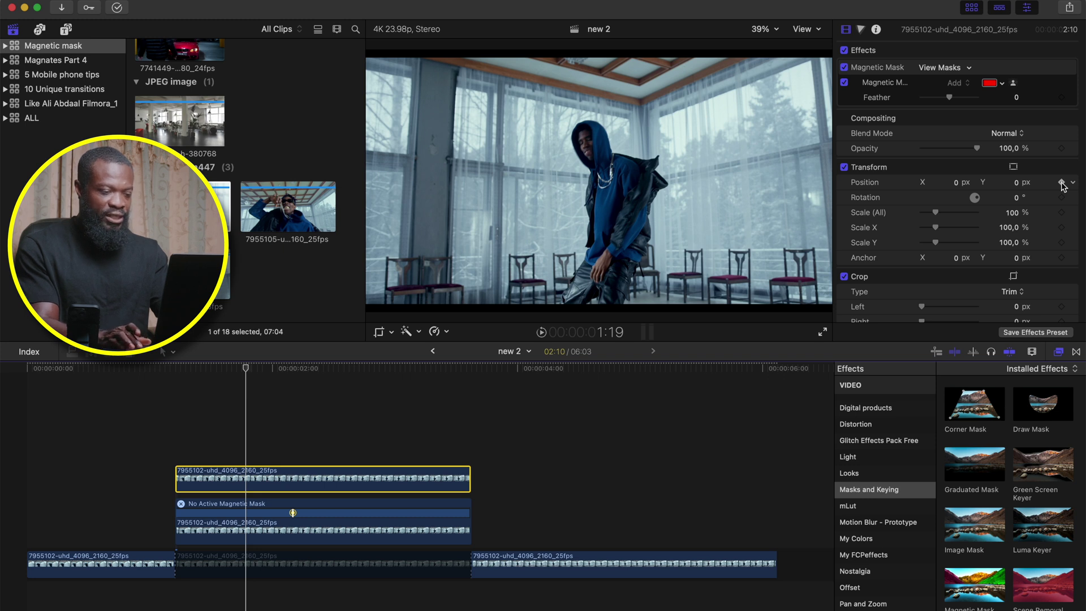
key(space)
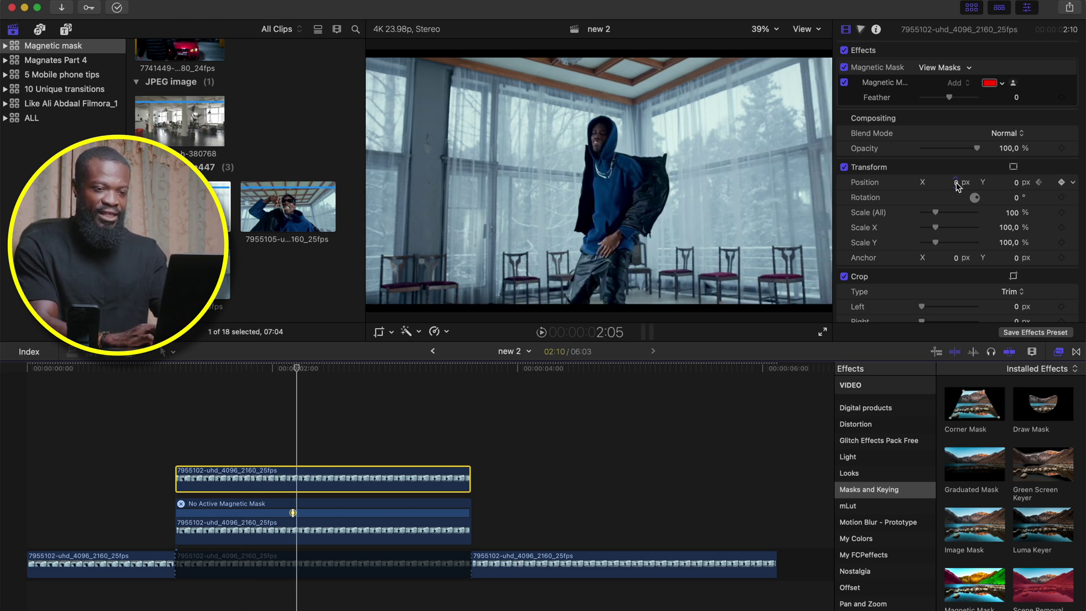
drag(958, 185, 958, 187)
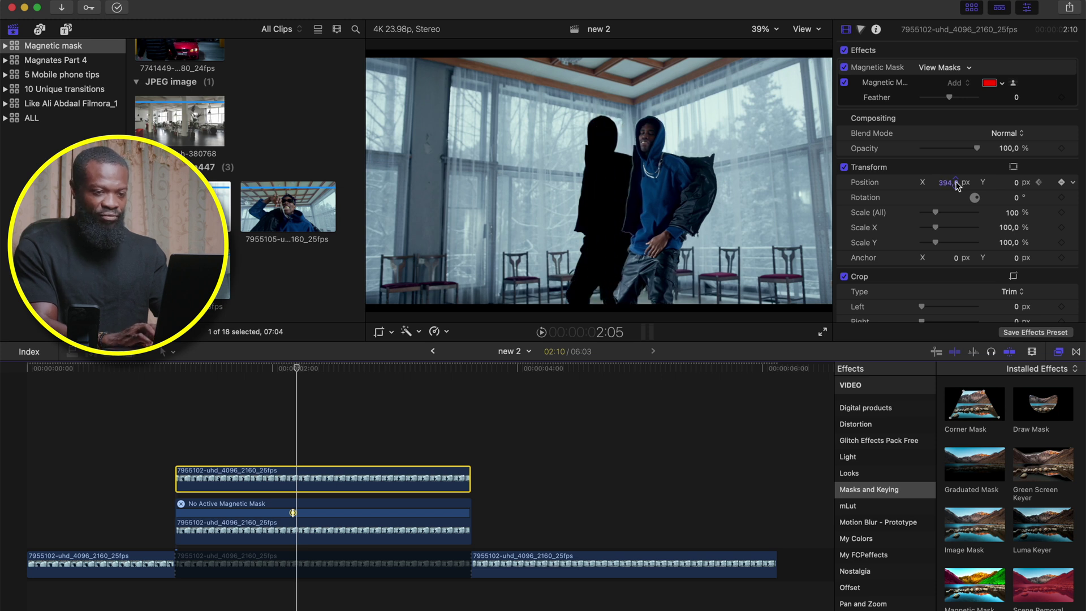
Add a Position keyframe at 3:01 on the top masked copy, and set its Position X to 0 px at 3:11.
click(402, 369)
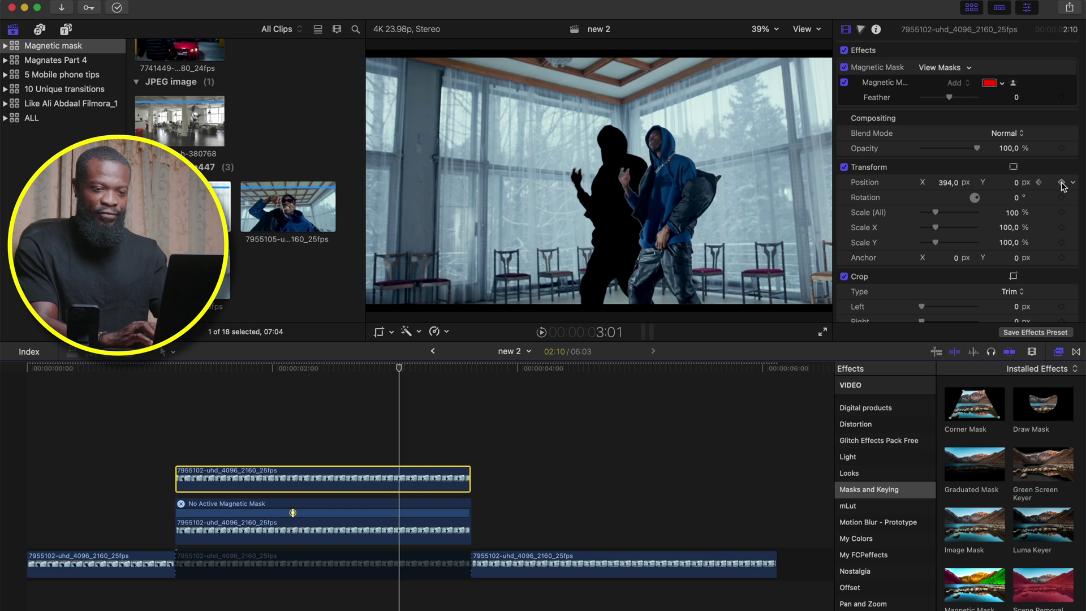
key(space)
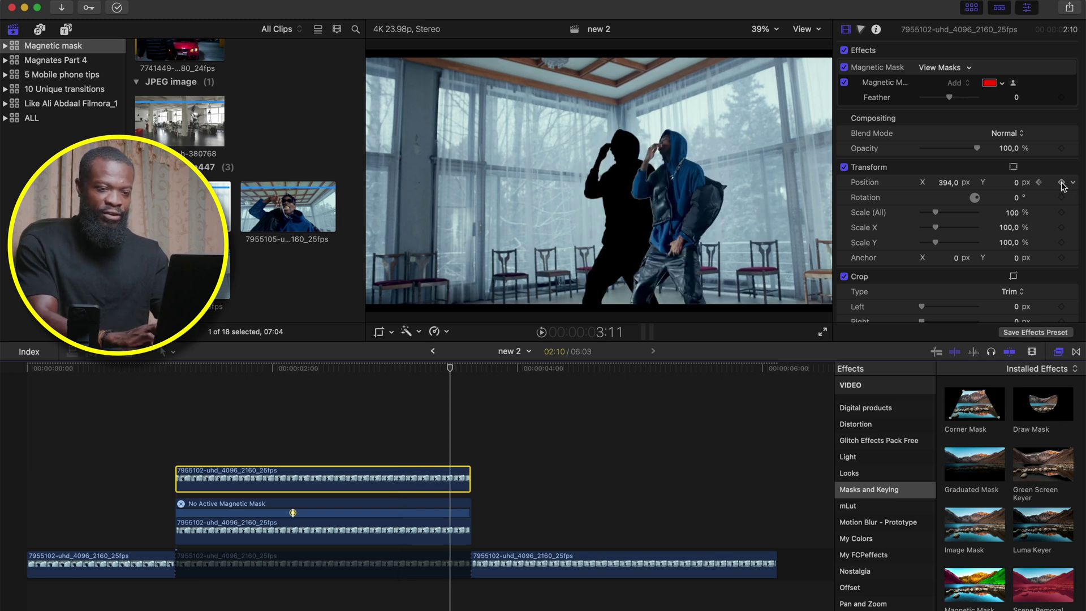
click(949, 182)
text(0)
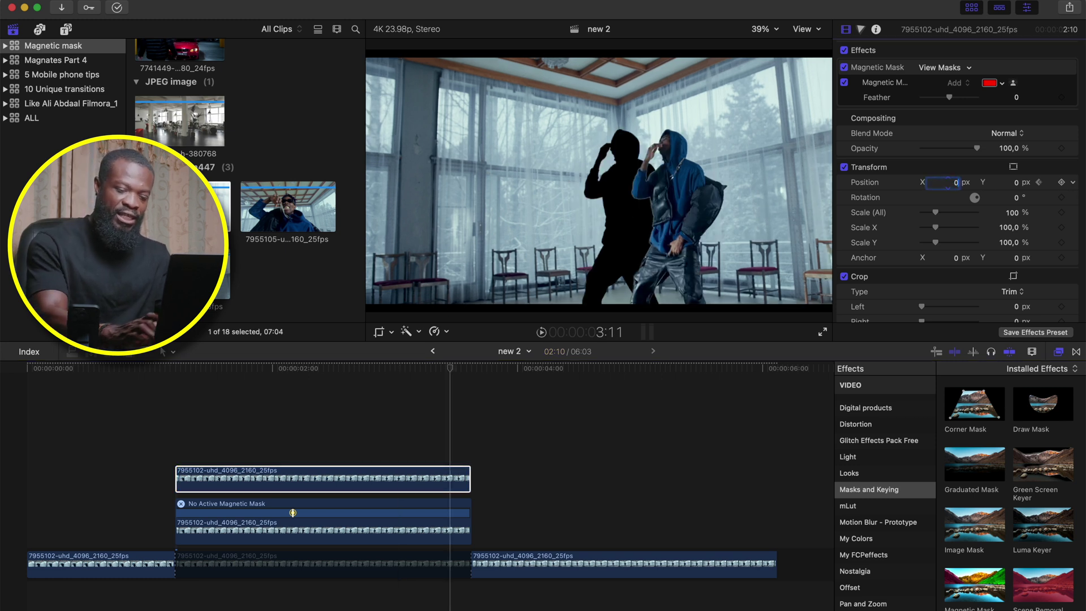
key(Return)
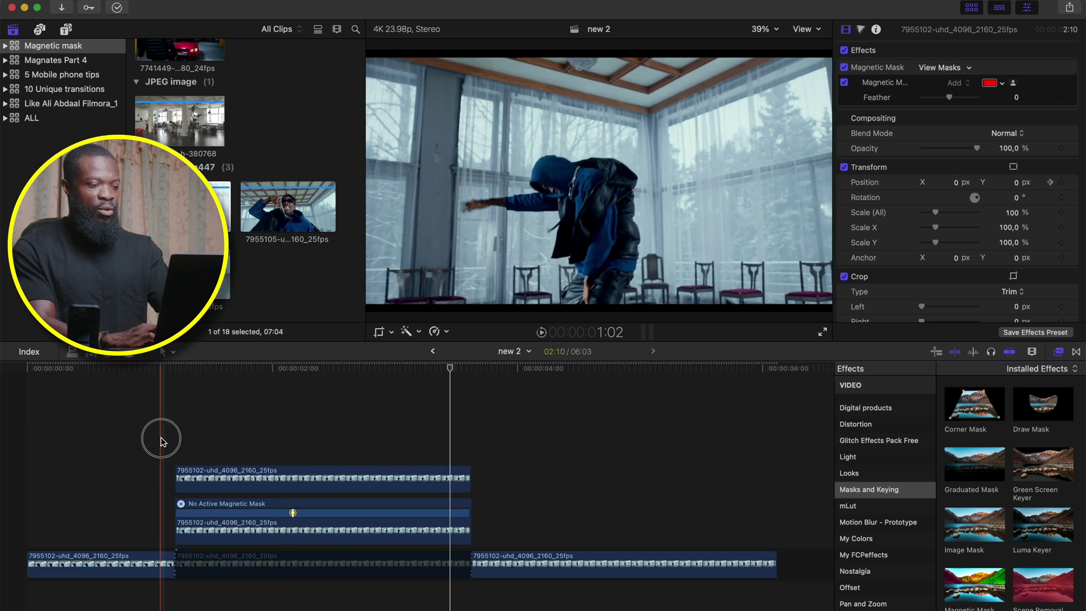
Preview the animation of the subject moving away from the cut-out background, starting from 1:02.
click(161, 440)
key(space)
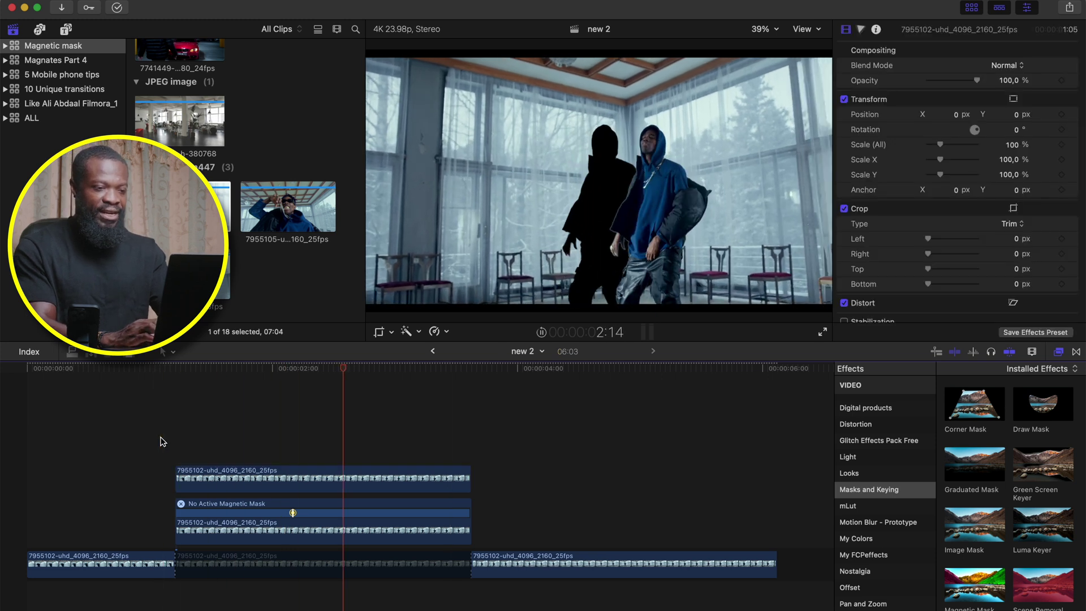
click(162, 442)
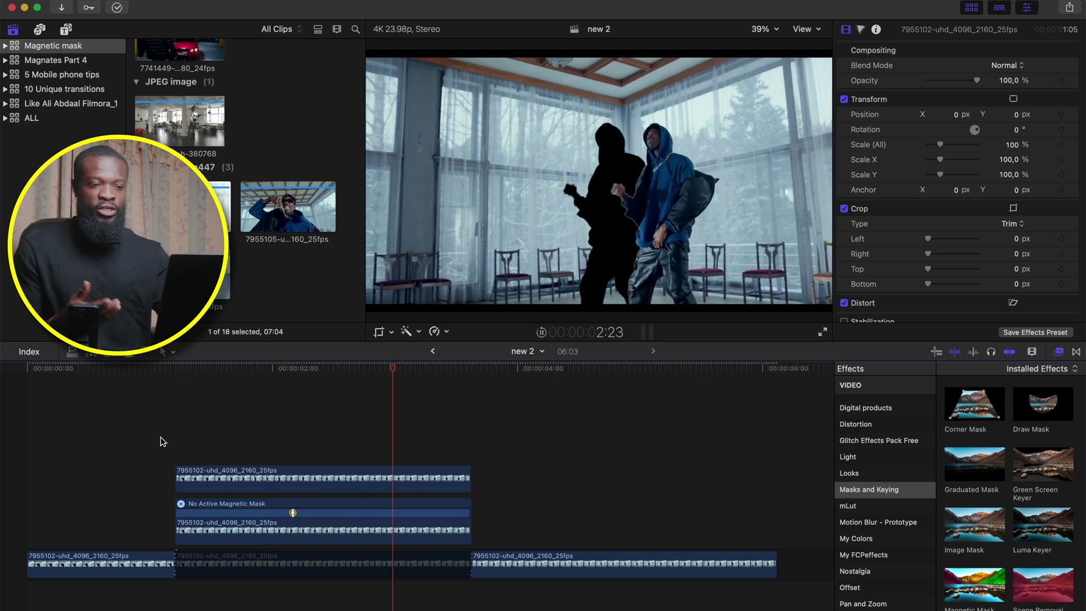
Place the Alloy dynamic background generator beneath the clips on the timeline, starting where the two masked copies begin.
click(300, 430)
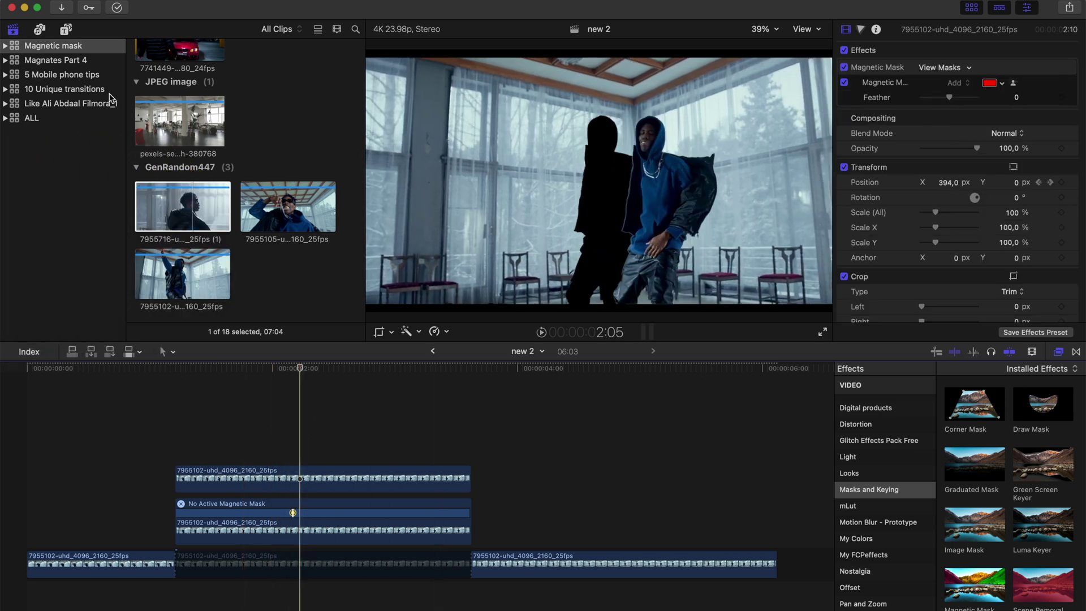
click(66, 29)
scroll(63, 186, down, 10)
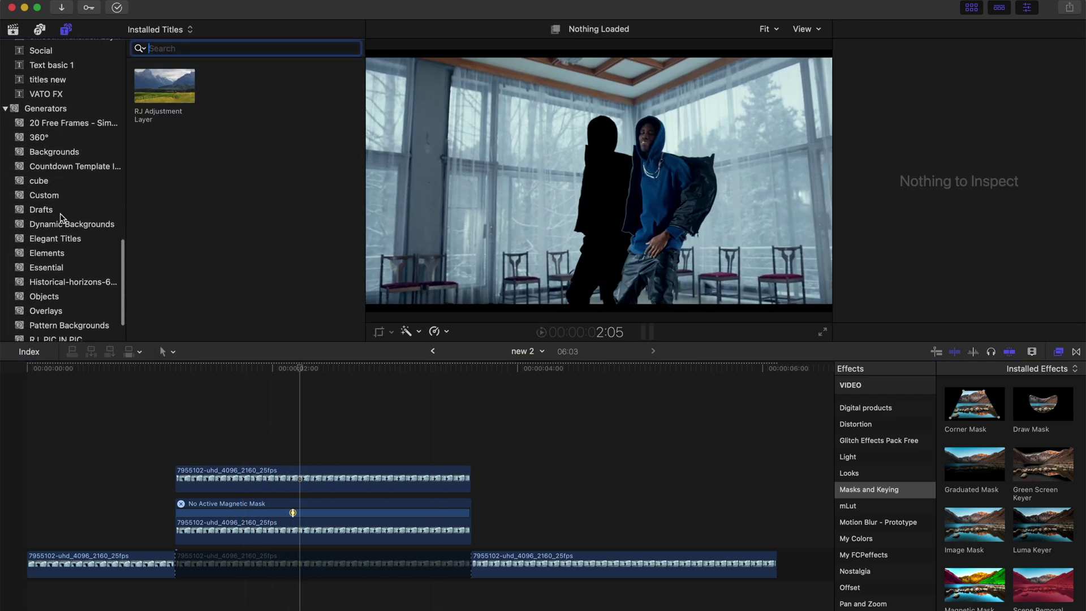
click(45, 58)
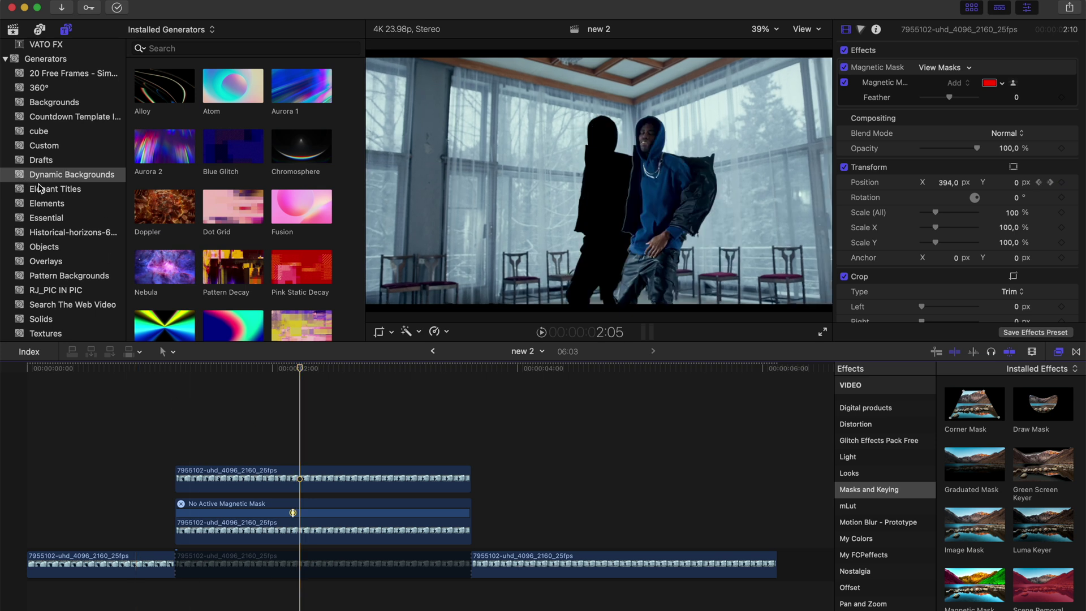
drag(156, 91, 174, 596)
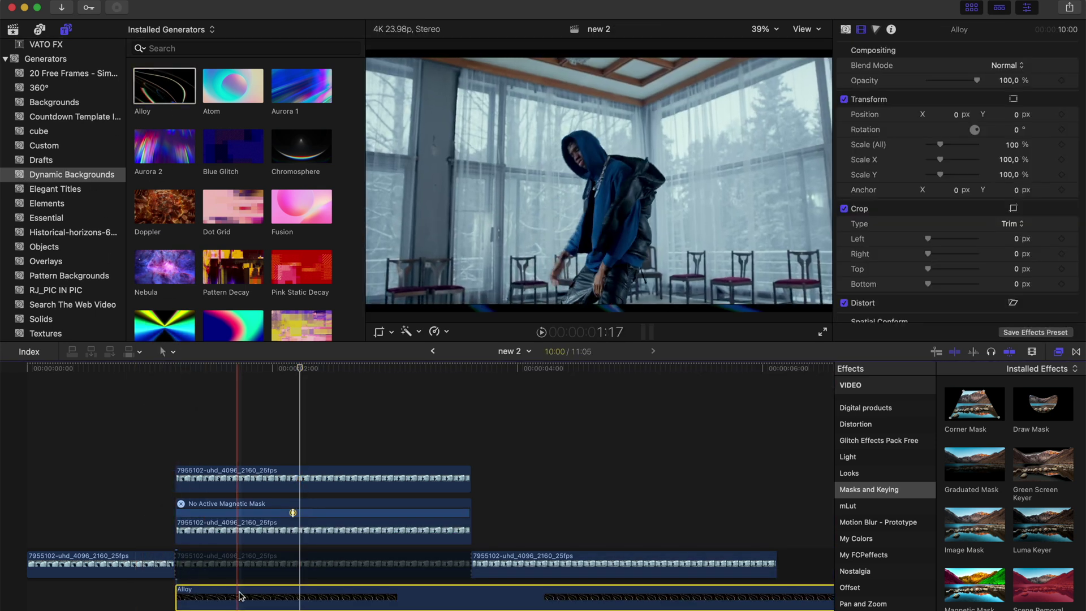
Play back the cut-out silhouette section with the Alloy background to check the effect.
click(166, 418)
key(space)
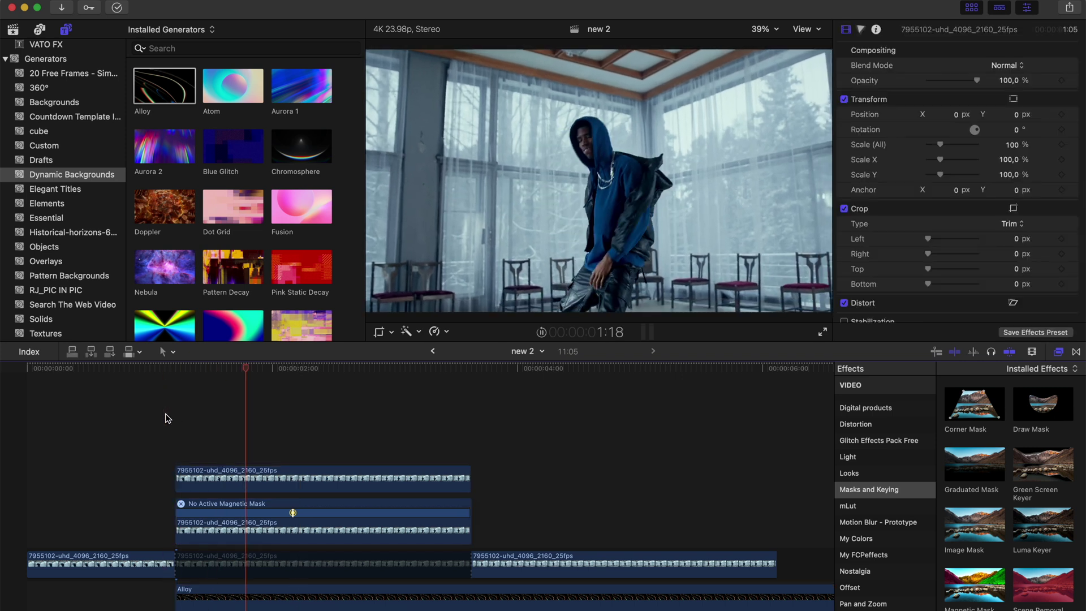
key(space)
click(241, 526)
key(space)
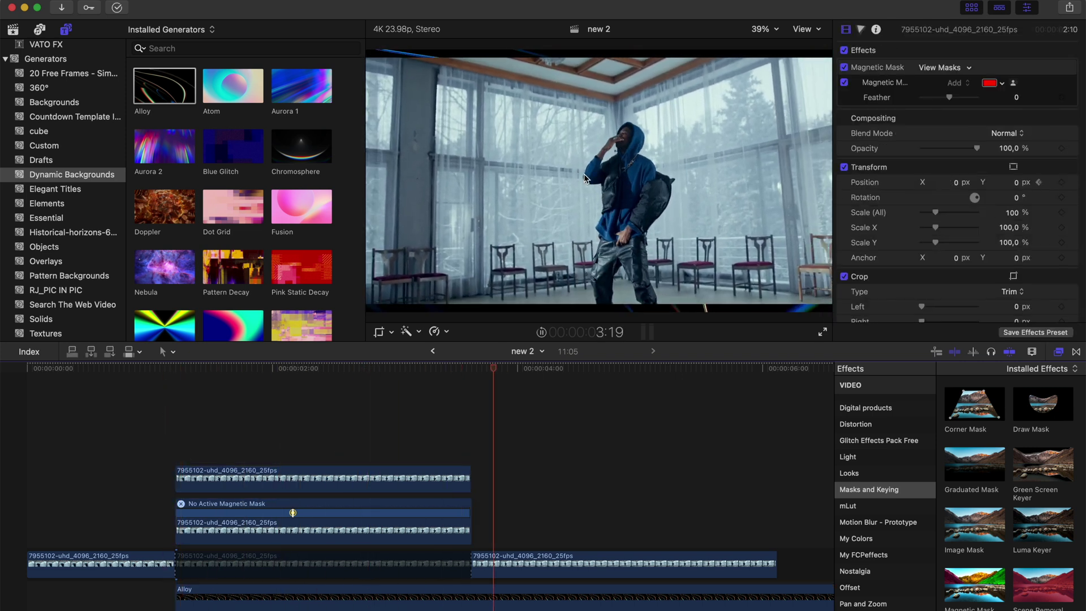
click(265, 409)
click(266, 410)
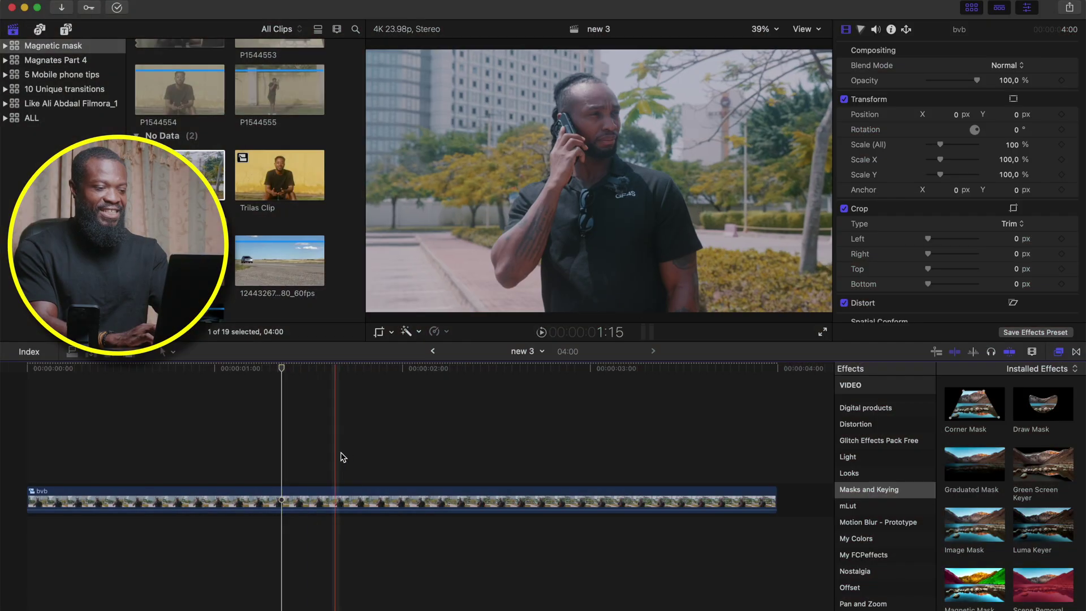
Duplicate the bvb clip directly above itself and disable the lower copy.
click(338, 501)
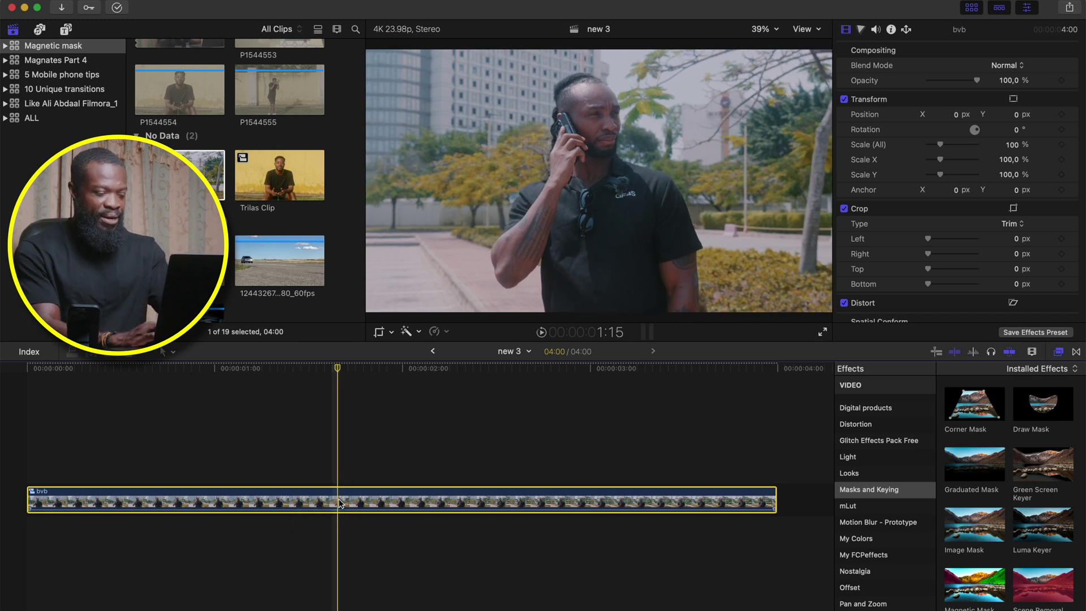
drag(338, 502, 339, 467)
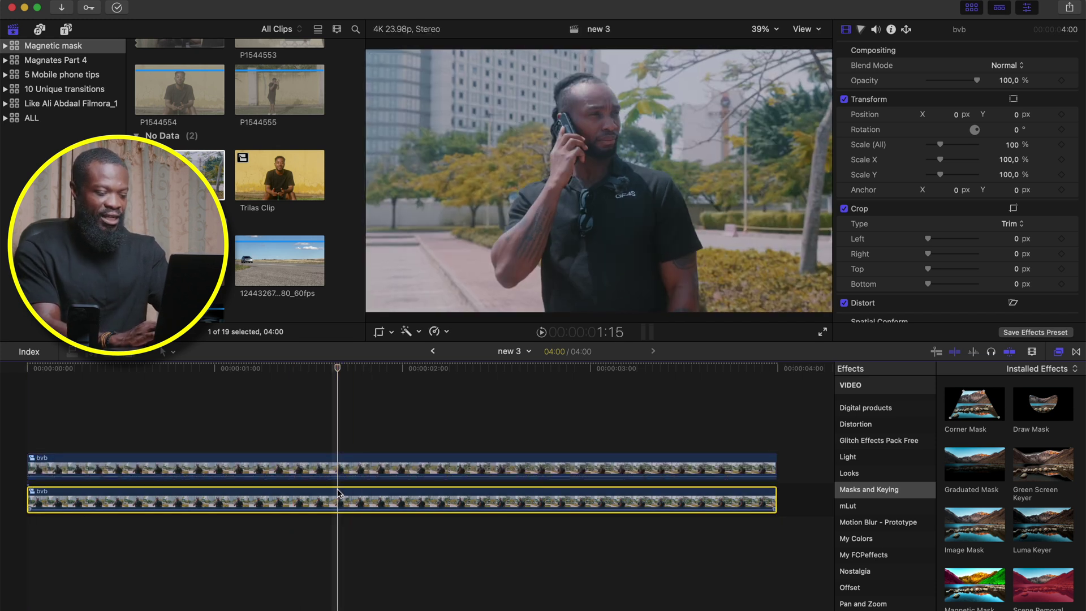
key(v)
Apply Magnetic Mask to the upper bvb copy, mark the man and his phone as the subject, and analyze the clip.
click(340, 471)
drag(974, 581, 589, 163)
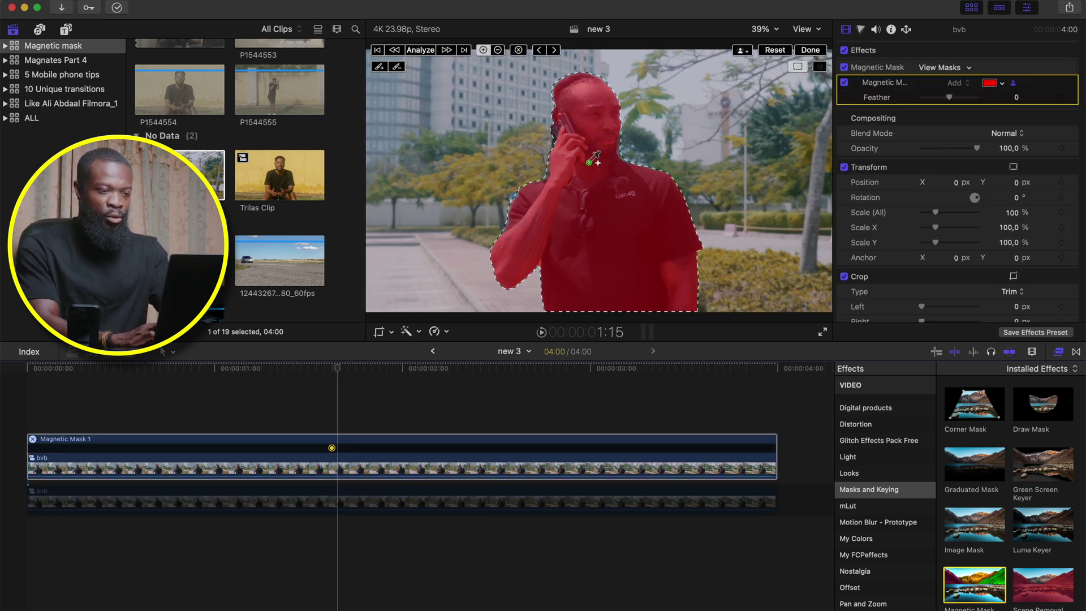
click(558, 127)
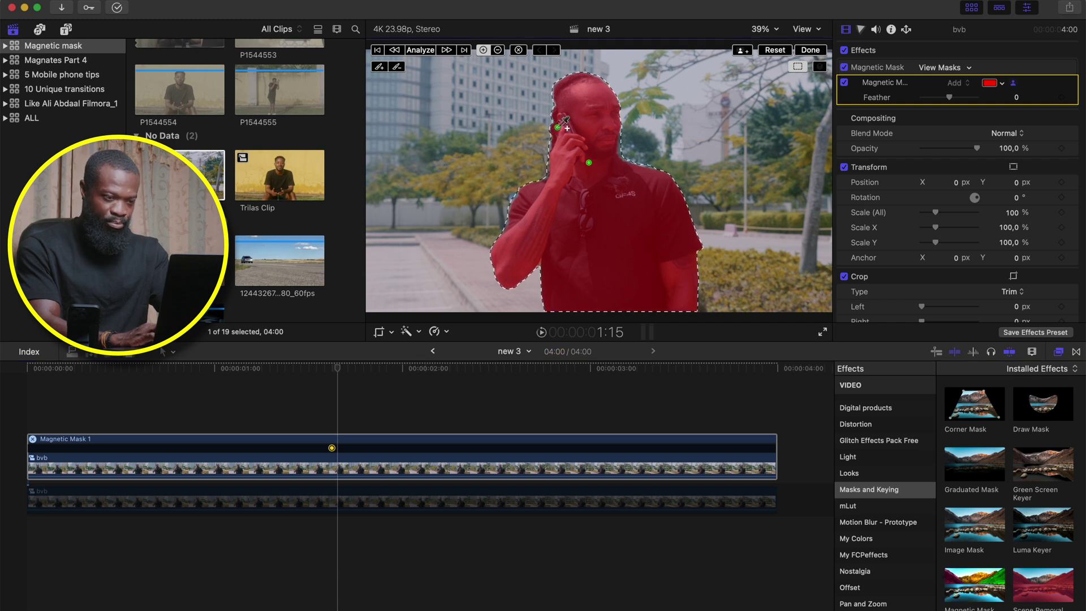
click(420, 50)
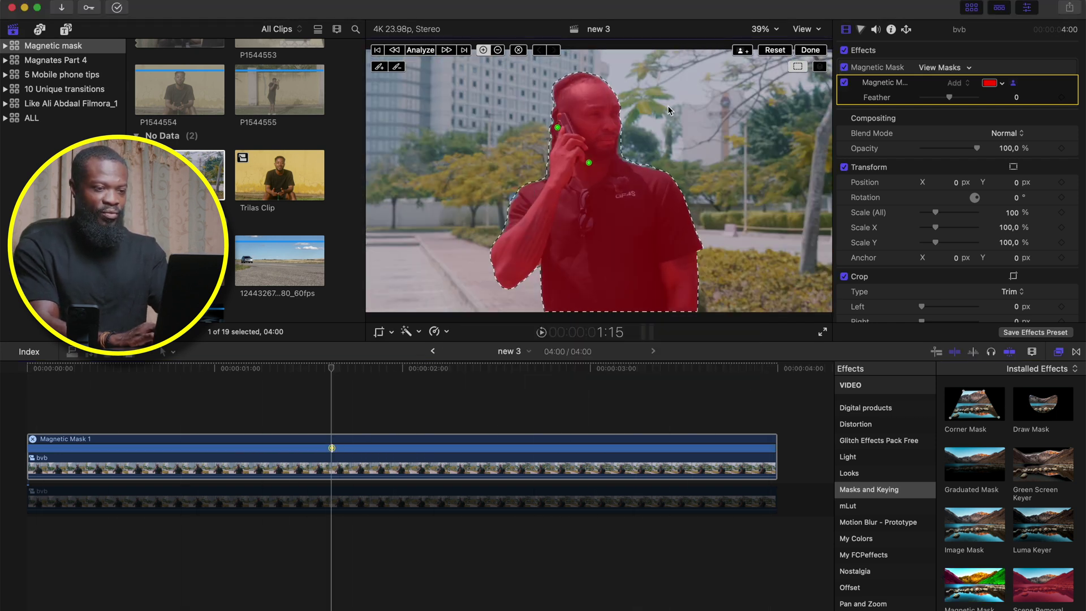
click(810, 50)
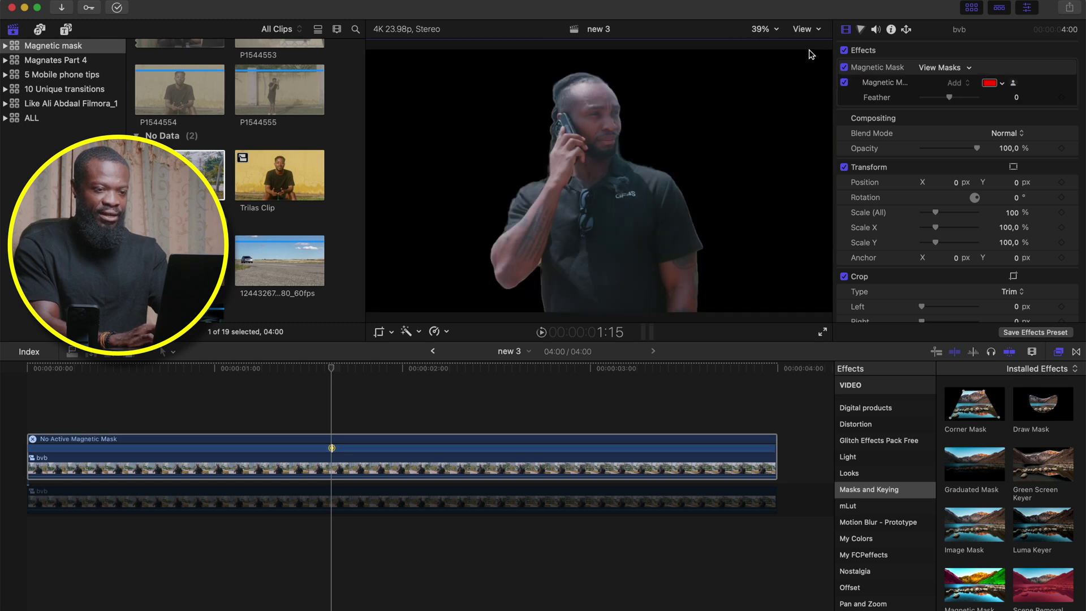
Re-enable the lower bvb copy, and brighten the midtones and raise the global saturation of the masked upper copy with Color Wheels.
click(335, 501)
key(v)
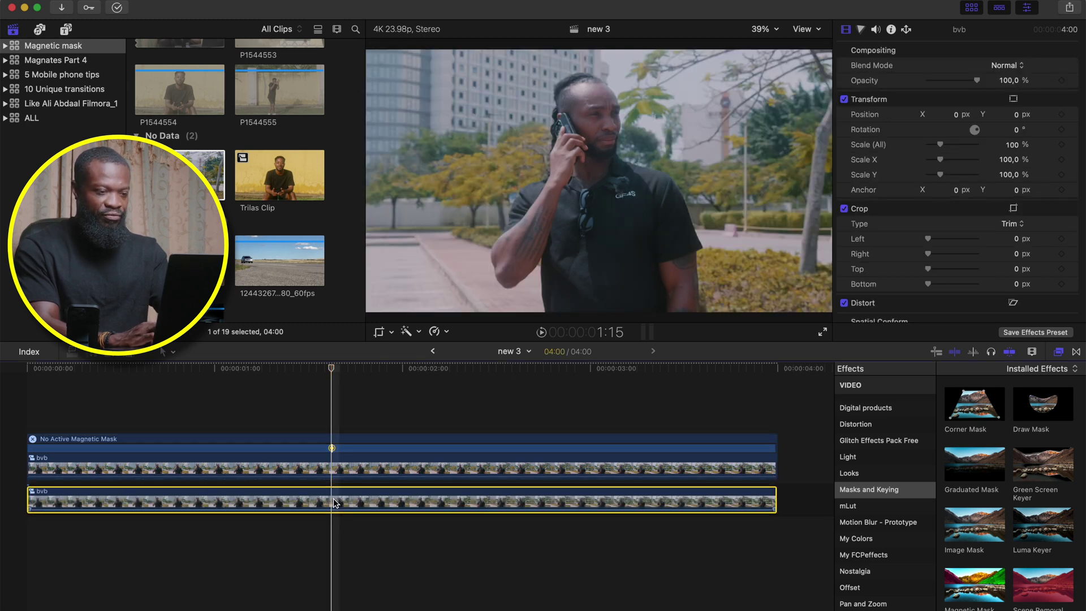
click(331, 463)
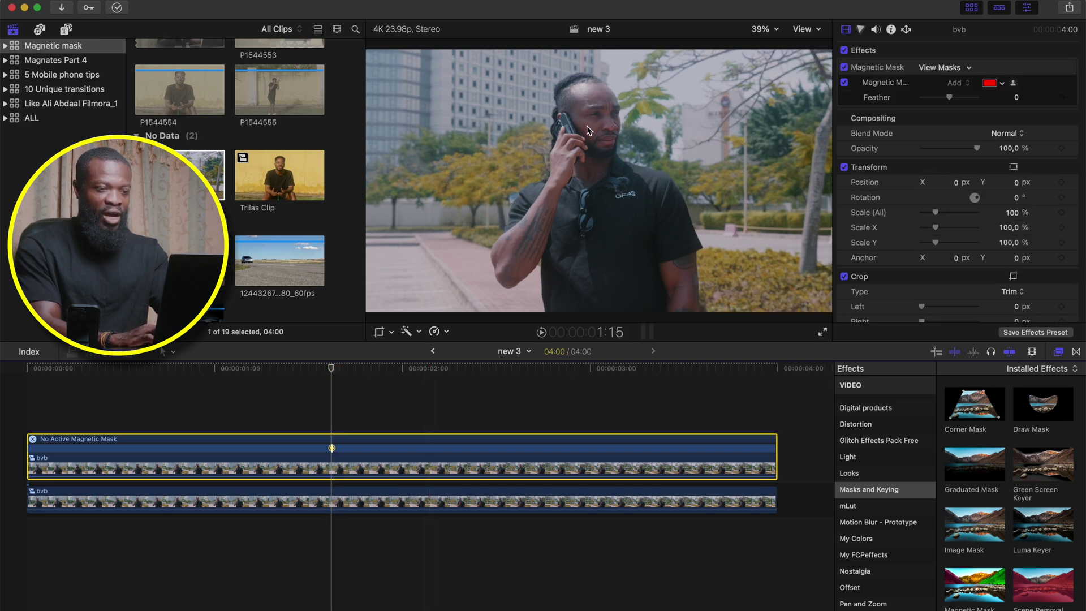
click(862, 29)
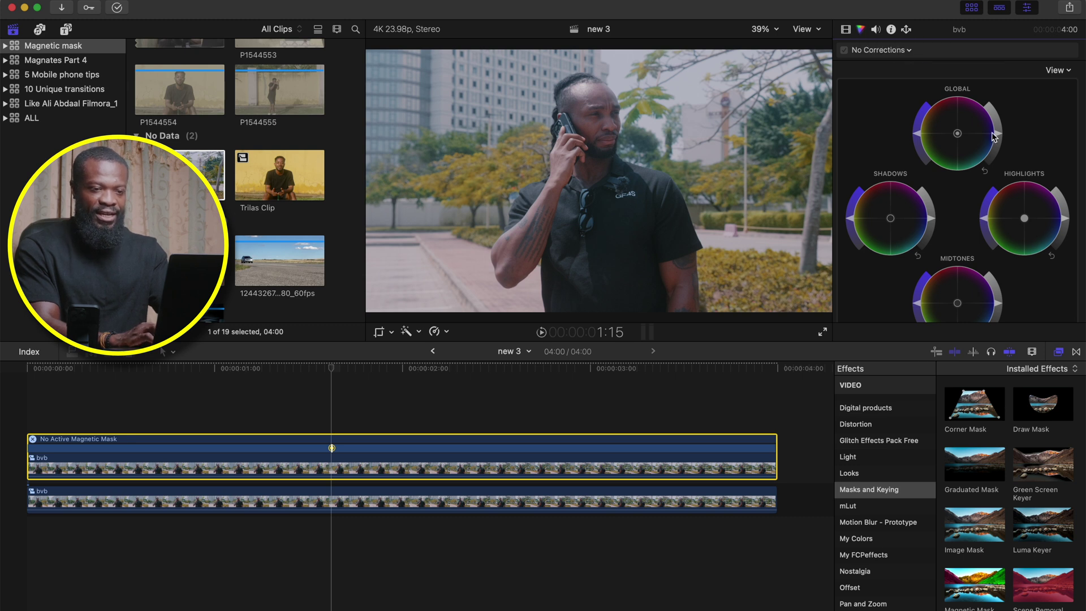
scroll(990, 238, down, 1)
click(999, 283)
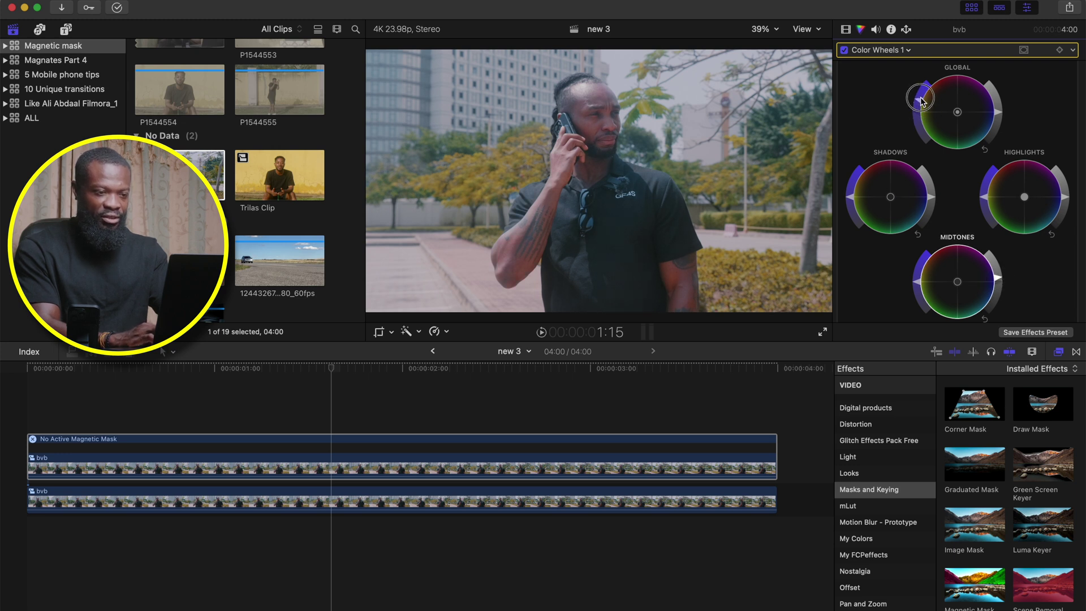
click(844, 50)
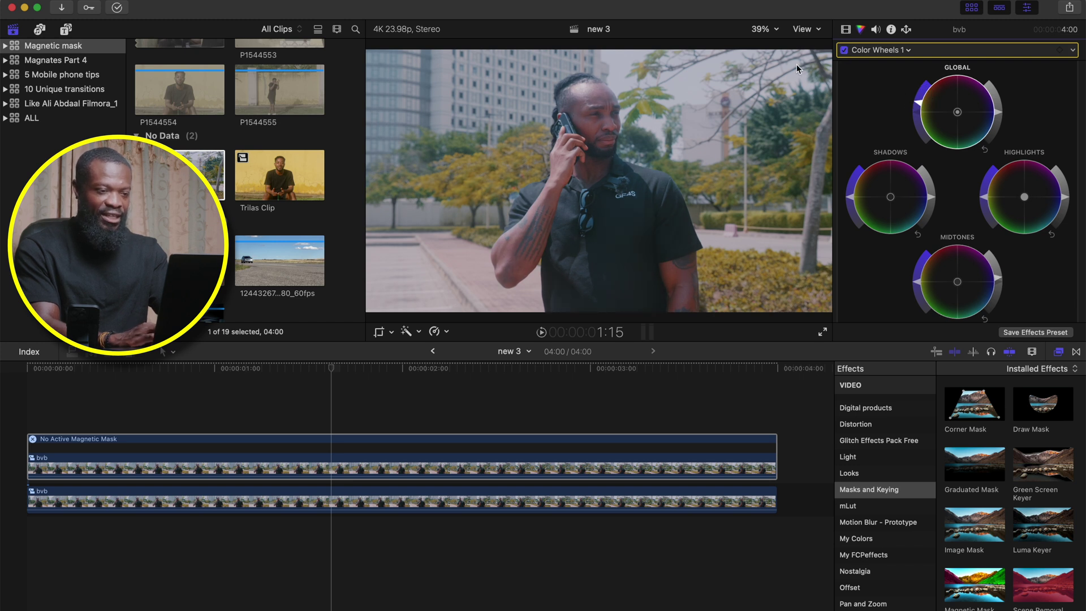
key(space)
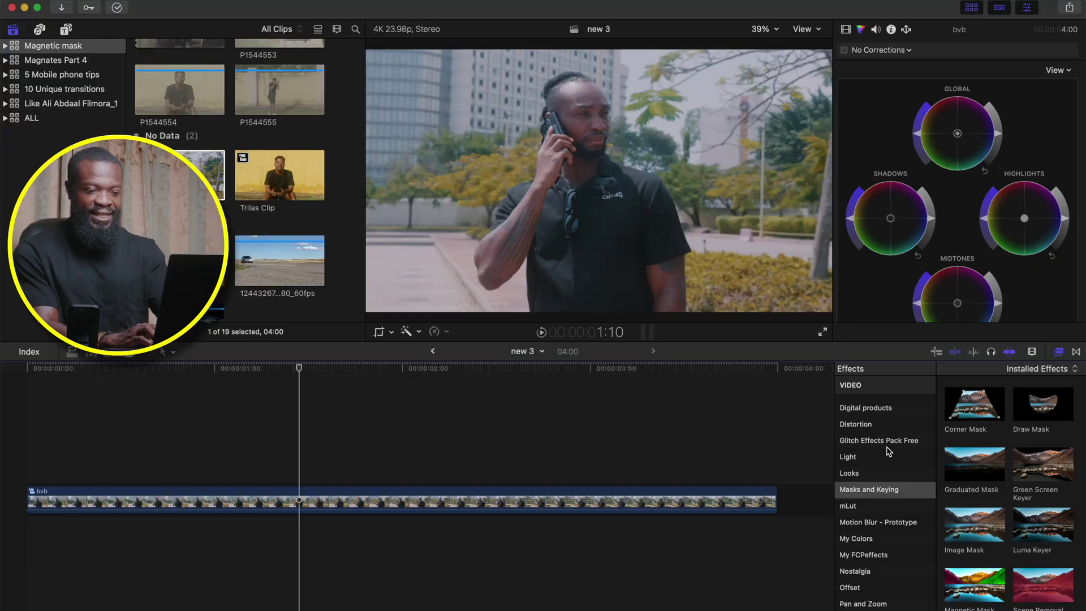
Apply the Comic Mono effect only to the man in the bvb clip with a Magnetic Mask, and analyze the mask.
scroll(887, 451, up, 5)
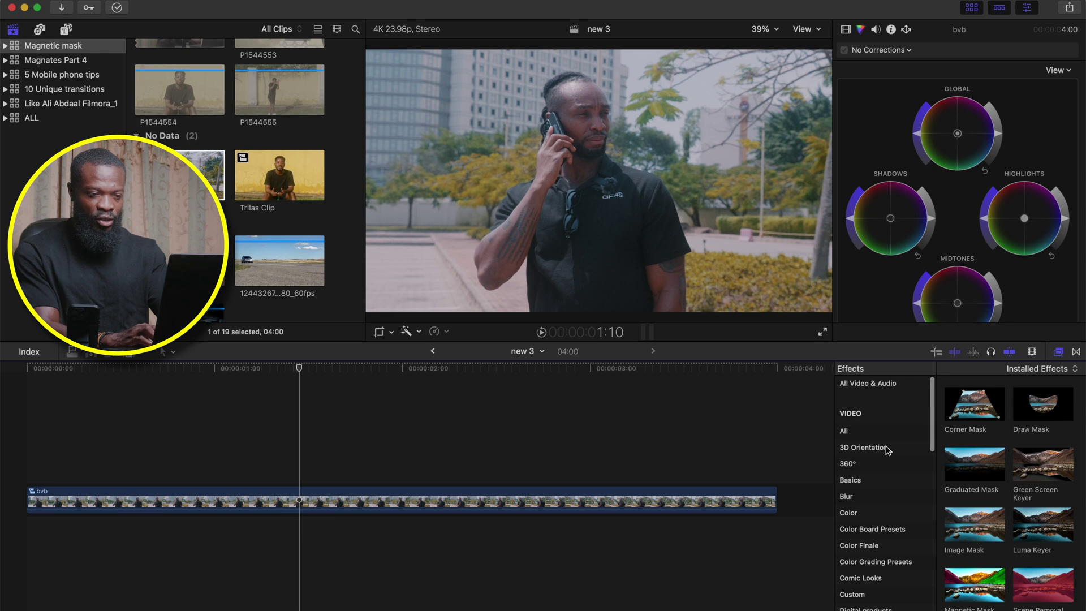
scroll(888, 451, down, 5)
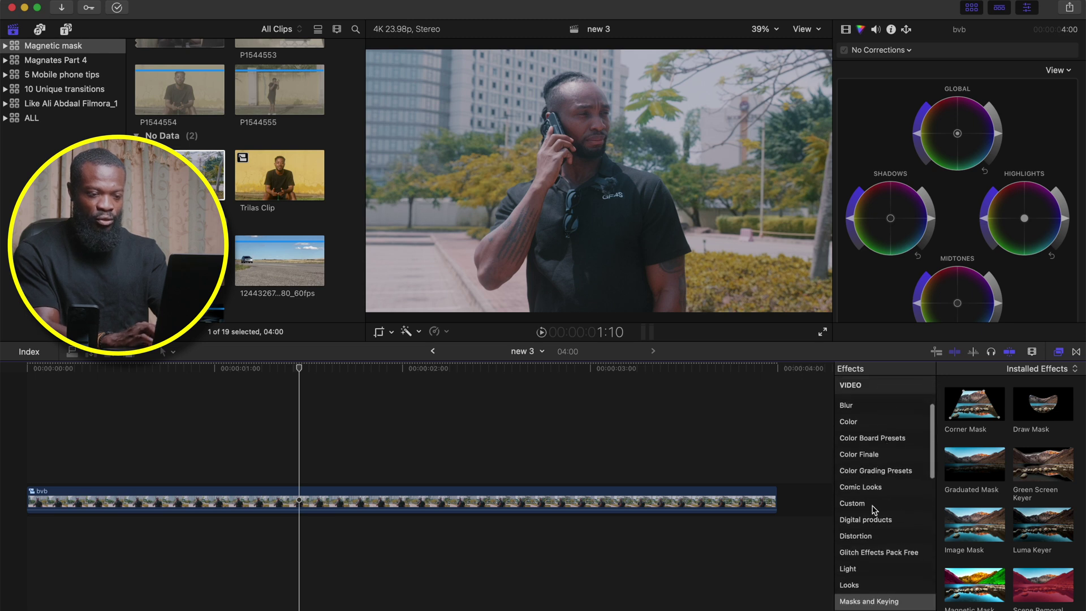
click(871, 488)
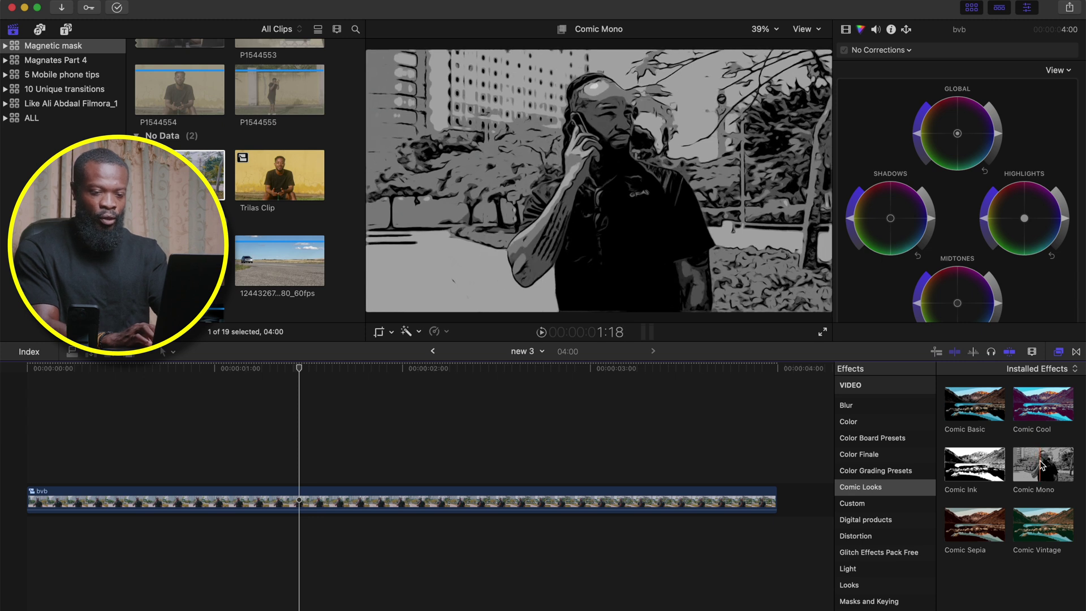
drag(1054, 461, 581, 223)
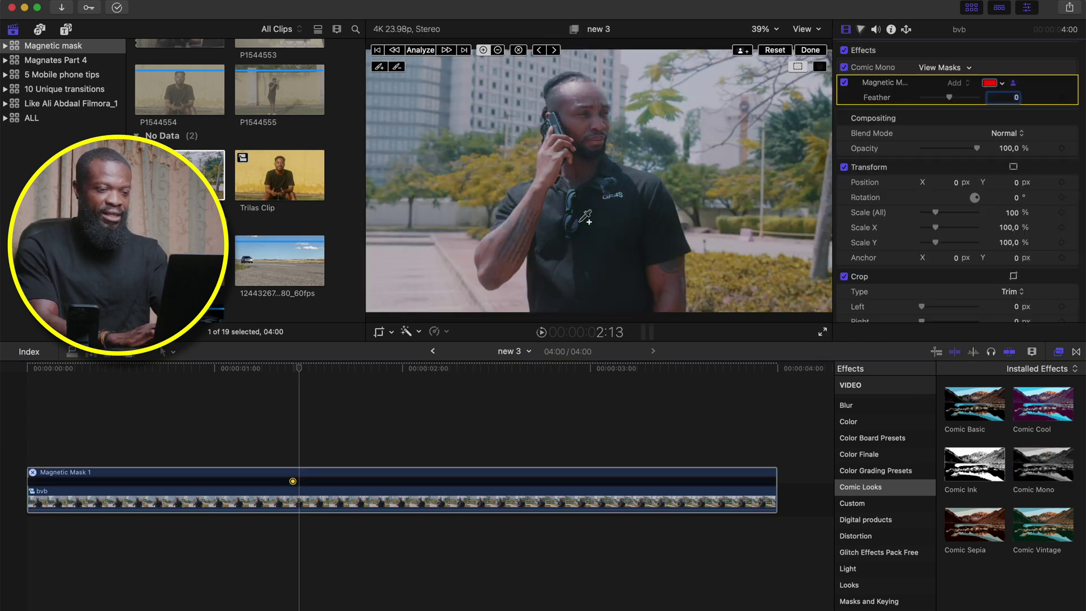
click(514, 199)
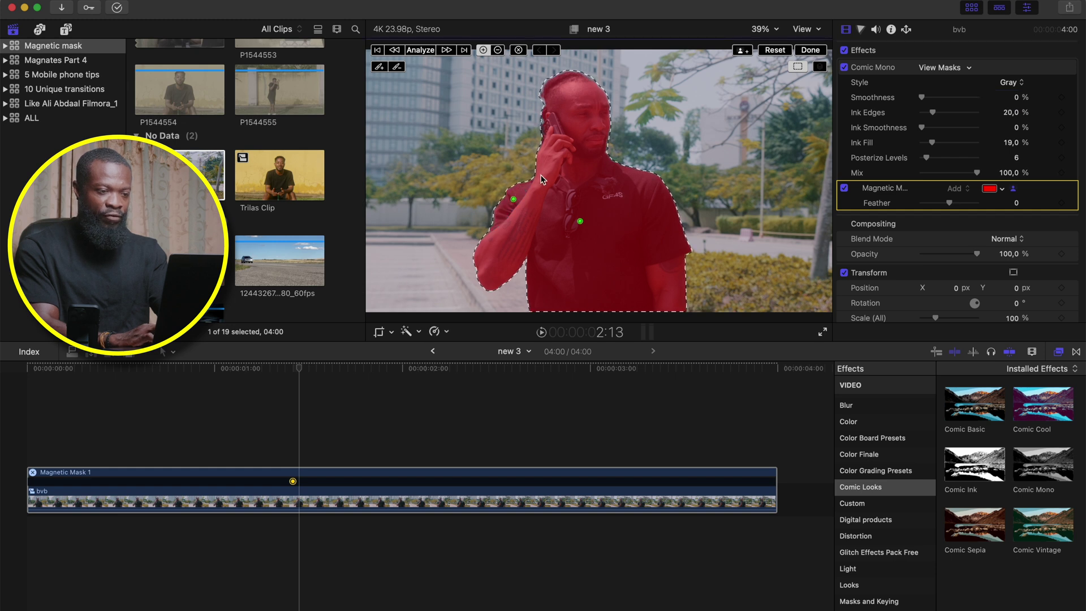
click(427, 52)
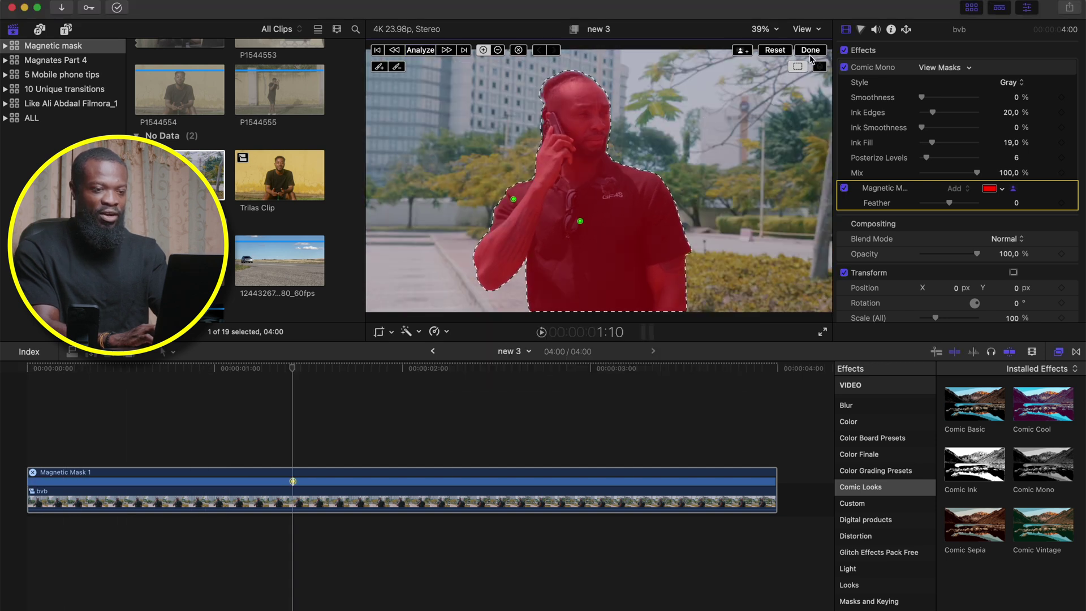
click(810, 50)
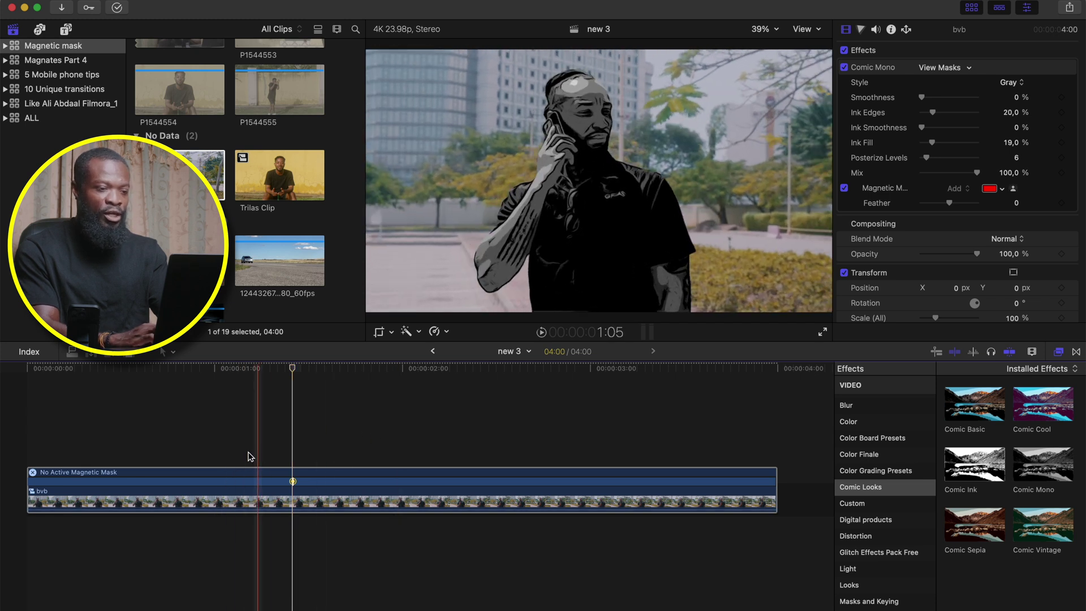
Keyframe the Comic Mono Mix from 0% at 1:00 to 100% at 1:05, and preview the change from frame 14.
mouse_move(975, 174)
mouse_down()
mouse_move(942, 175)
mouse_move(984, 172)
mouse_up()
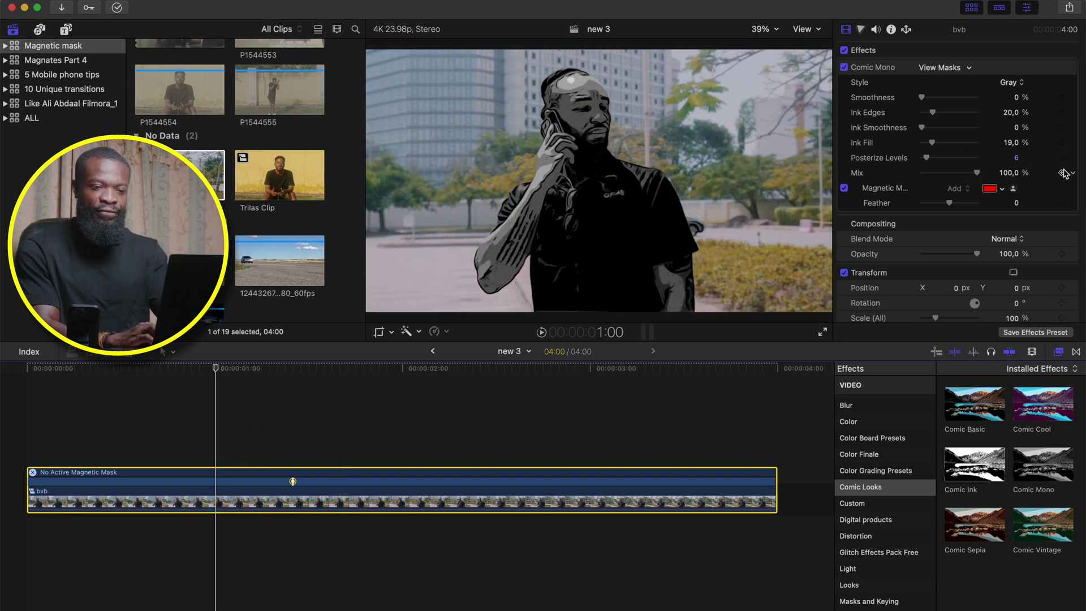
click(259, 368)
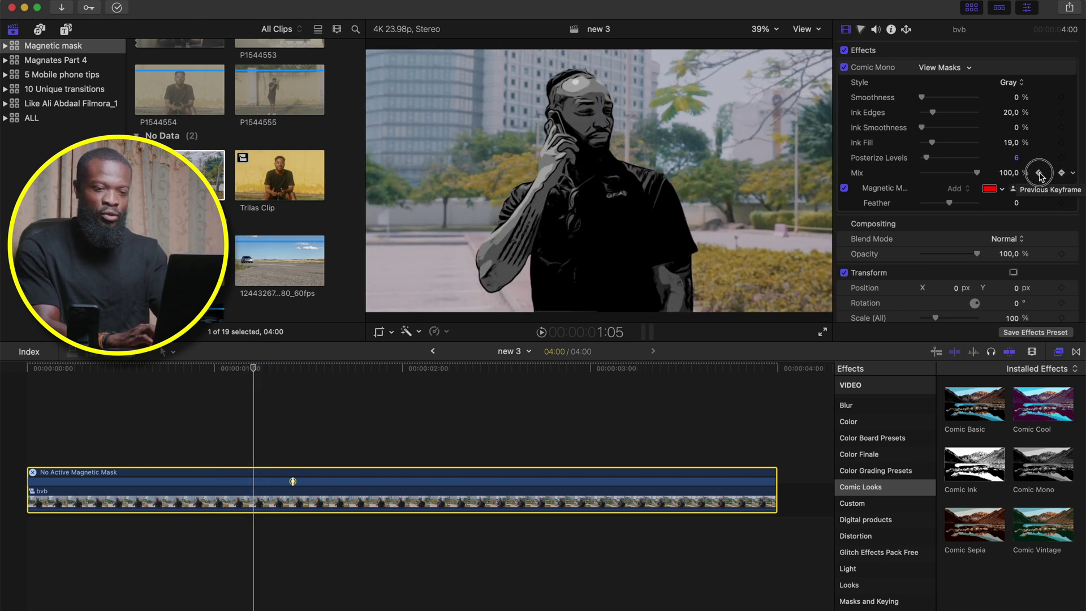
click(1040, 173)
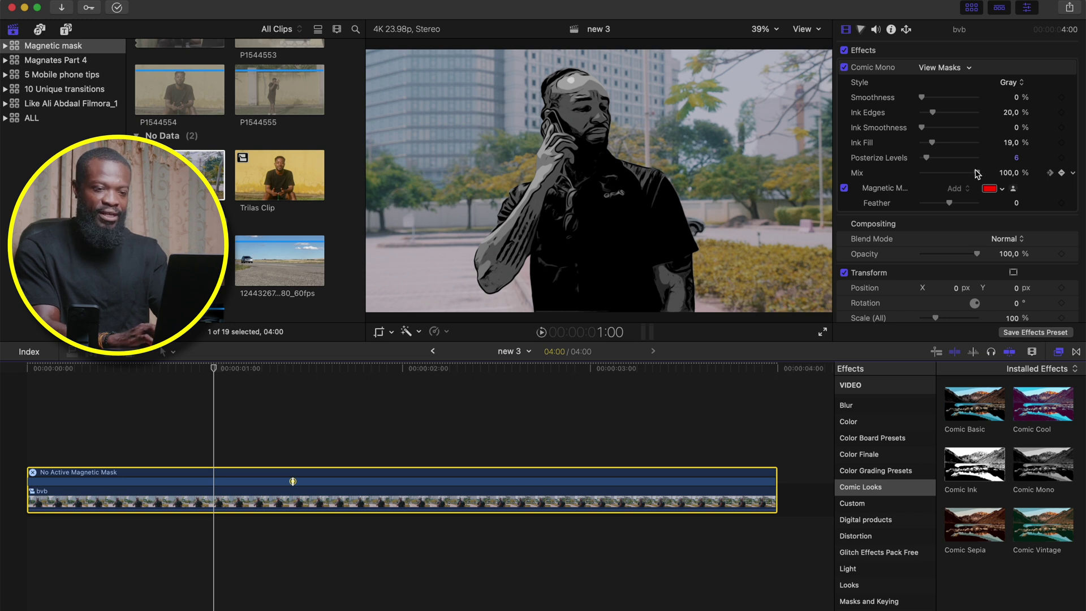
drag(977, 173, 923, 173)
click(143, 416)
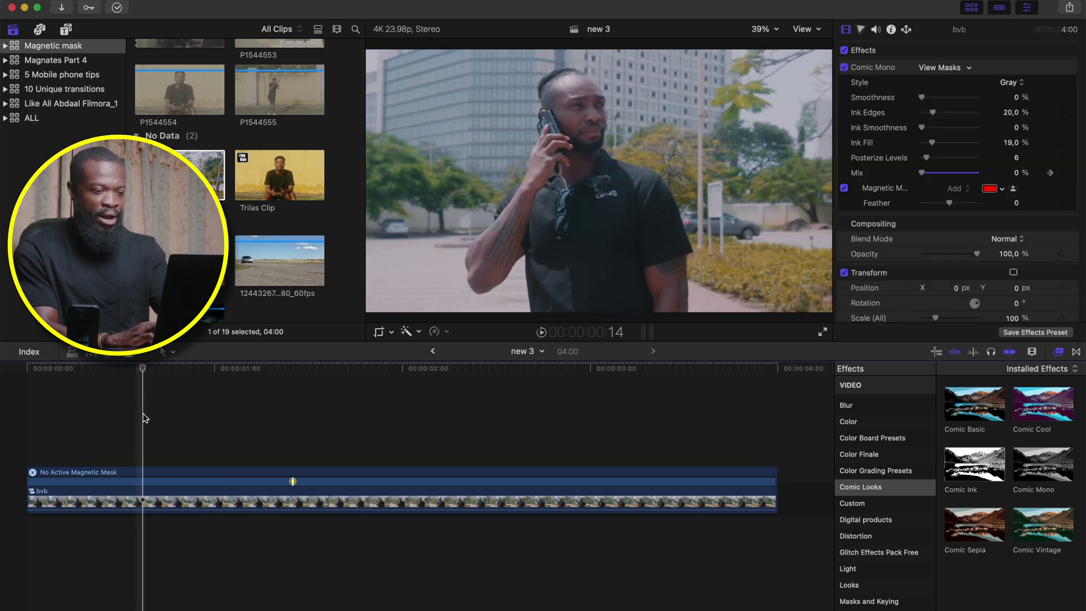
key(space)
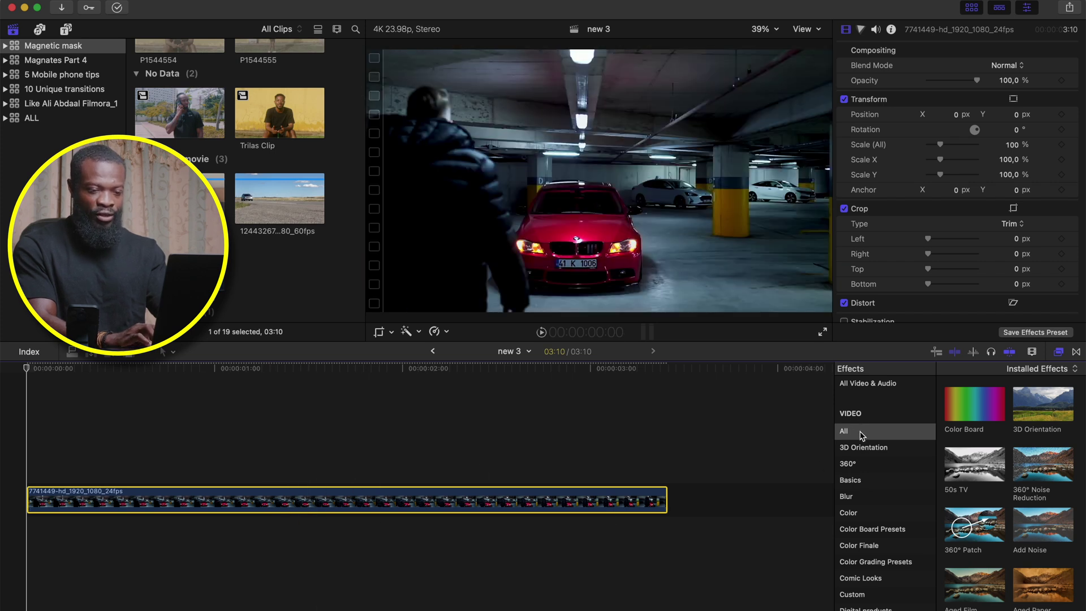
Apply the Pixellate effect to the red car with a Magnetic Mask, and change the mask overlay color to green.
key(shift+super+a)
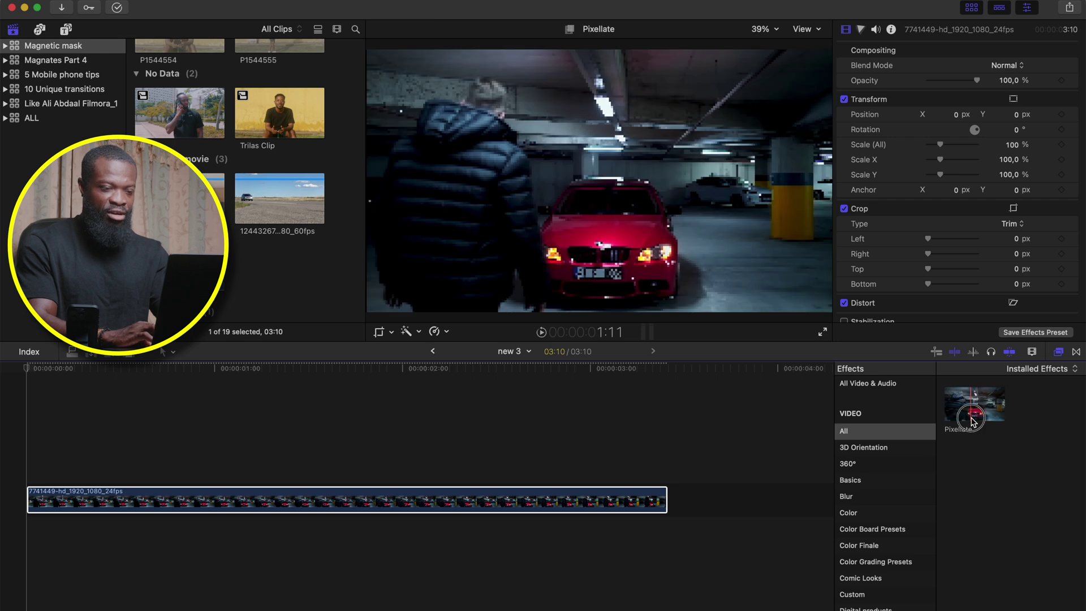
click(546, 260)
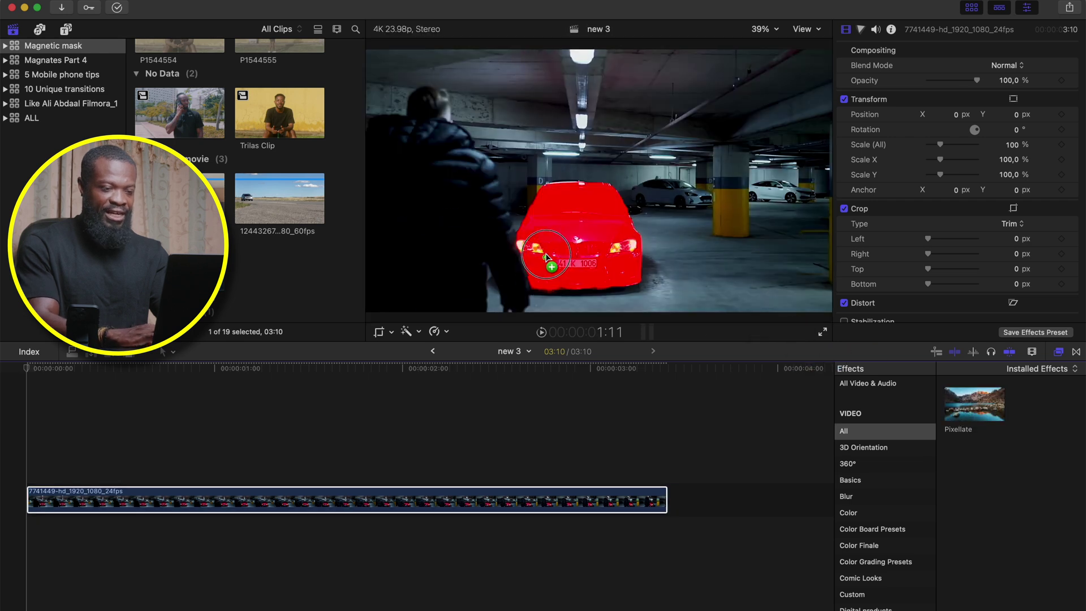
drag(560, 258, 560, 258)
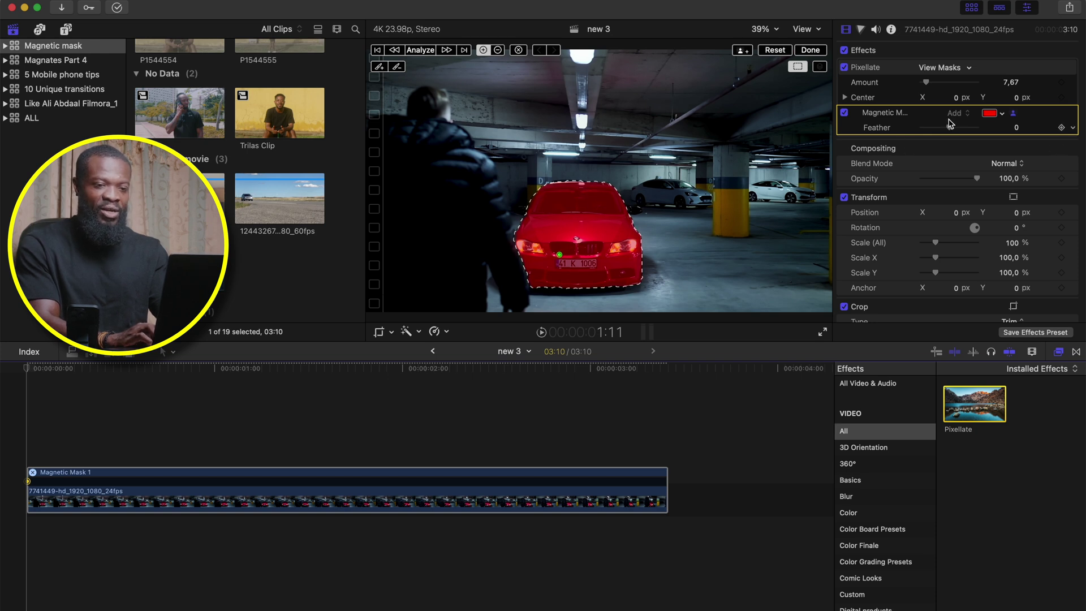
click(987, 114)
drag(766, 226, 708, 223)
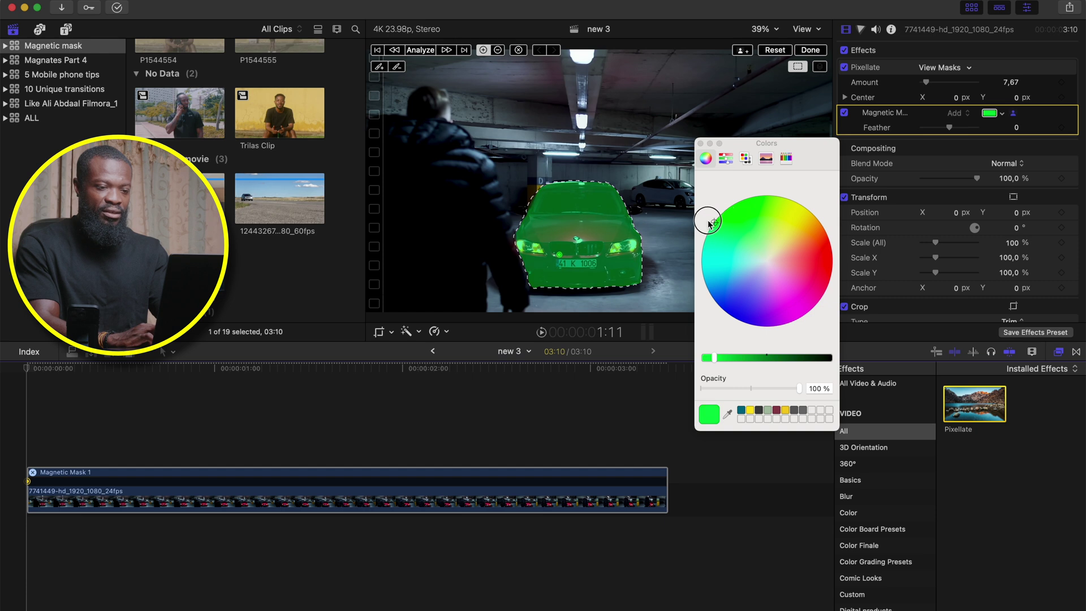
Brush a test patch onto the mask above the car, and erase the patch and car body, keeping only the licence plate area masked.
click(800, 53)
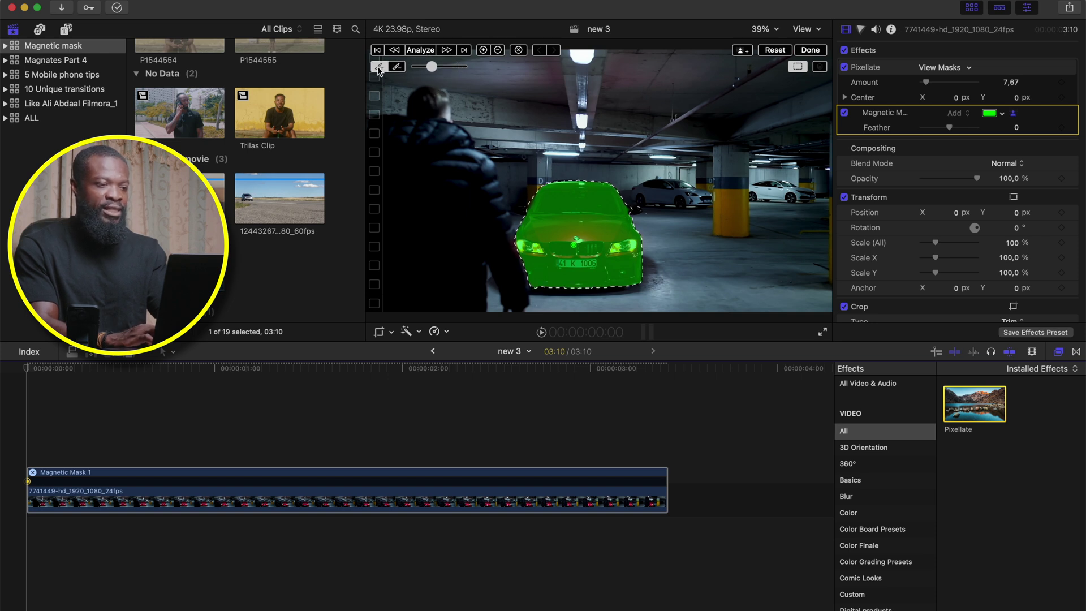
drag(576, 125, 601, 126)
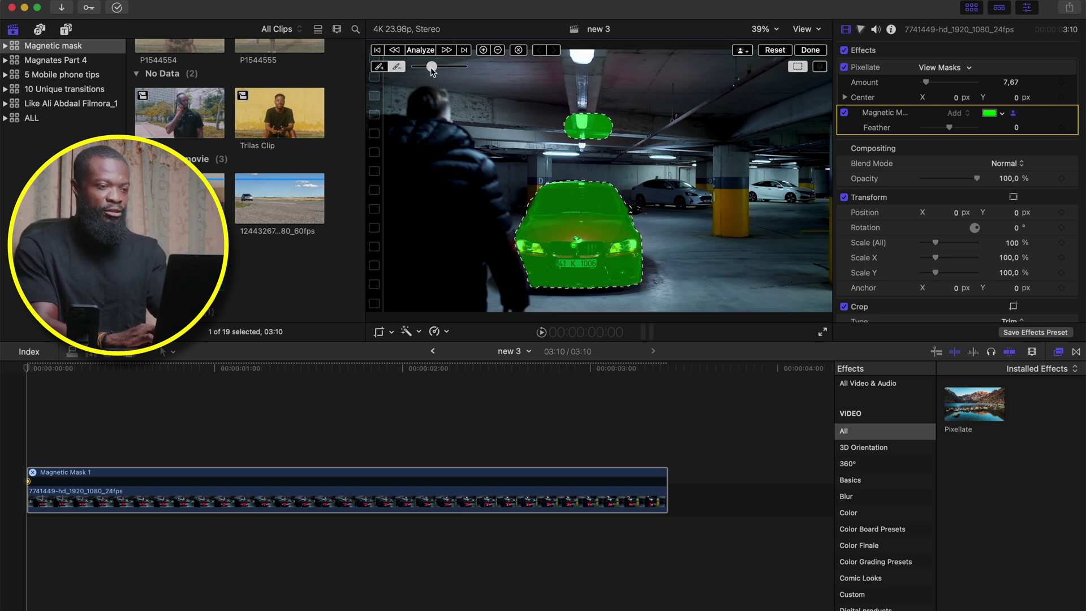
drag(431, 67, 441, 69)
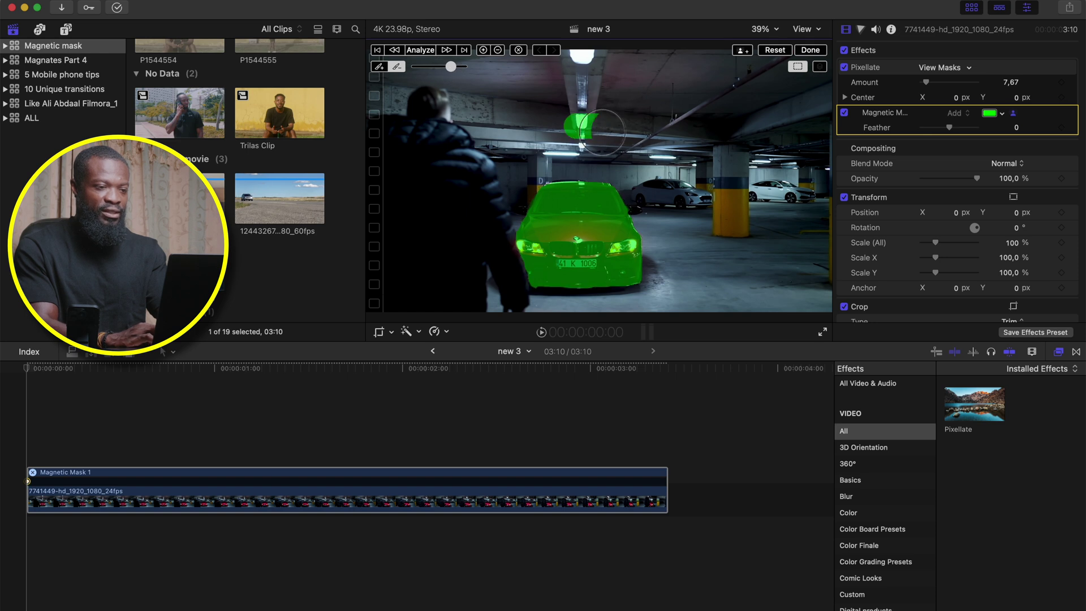
mouse_move(568, 188)
mouse_down()
mouse_move(658, 172)
mouse_move(576, 204)
mouse_move(632, 208)
mouse_move(648, 247)
mouse_move(645, 237)
mouse_move(642, 274)
mouse_move(616, 226)
mouse_move(528, 231)
mouse_move(536, 284)
mouse_move(607, 288)
mouse_up()
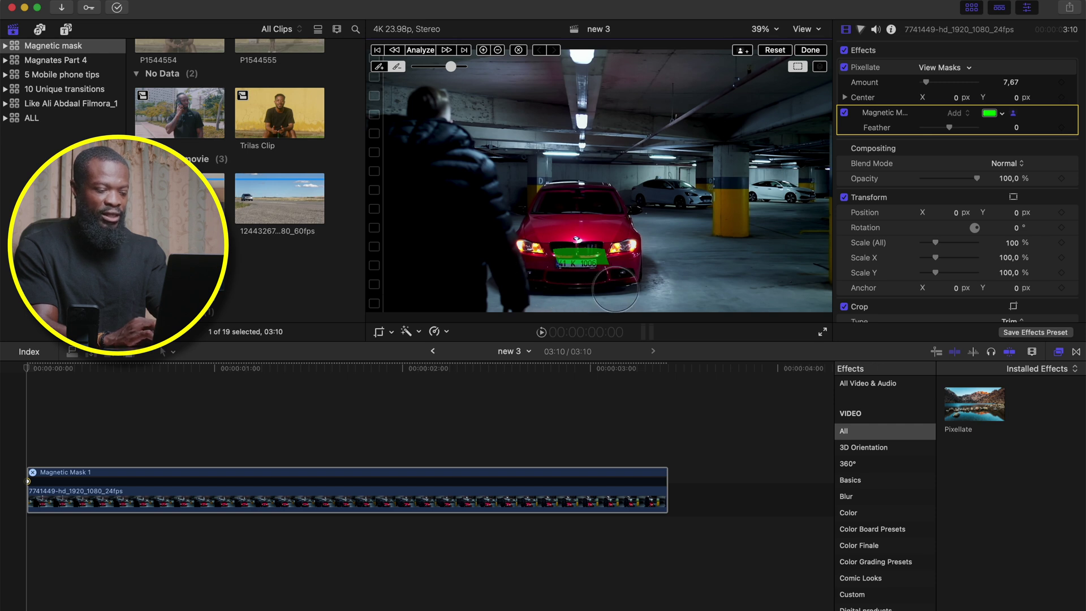
Erase the excess mask around the licence plate so it follows the plate's outline closely, and finish the mask editing.
click(764, 27)
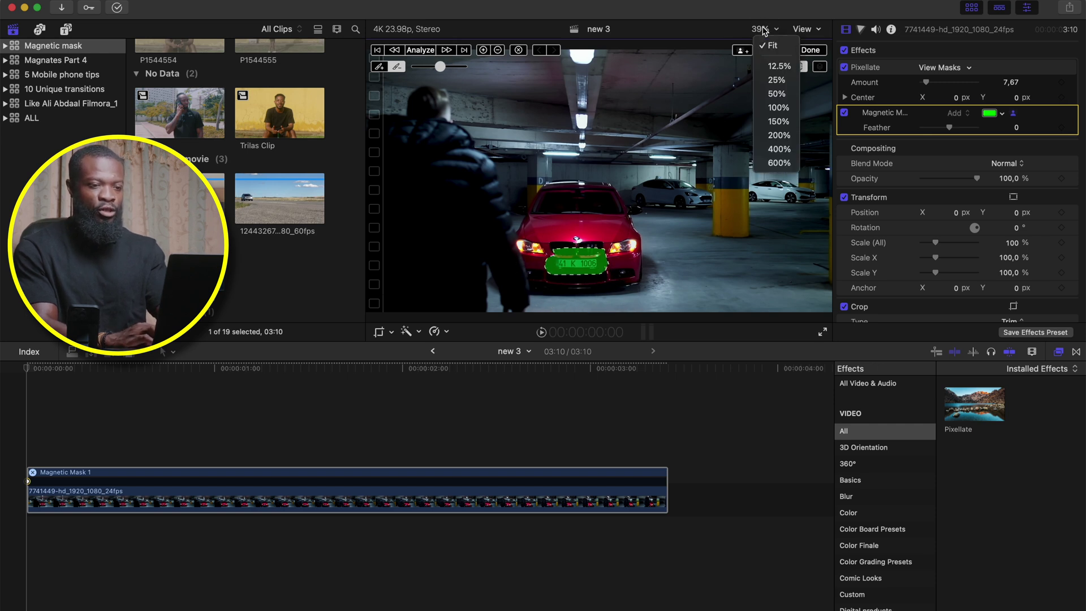
click(778, 122)
scroll(600, 181, down, 5)
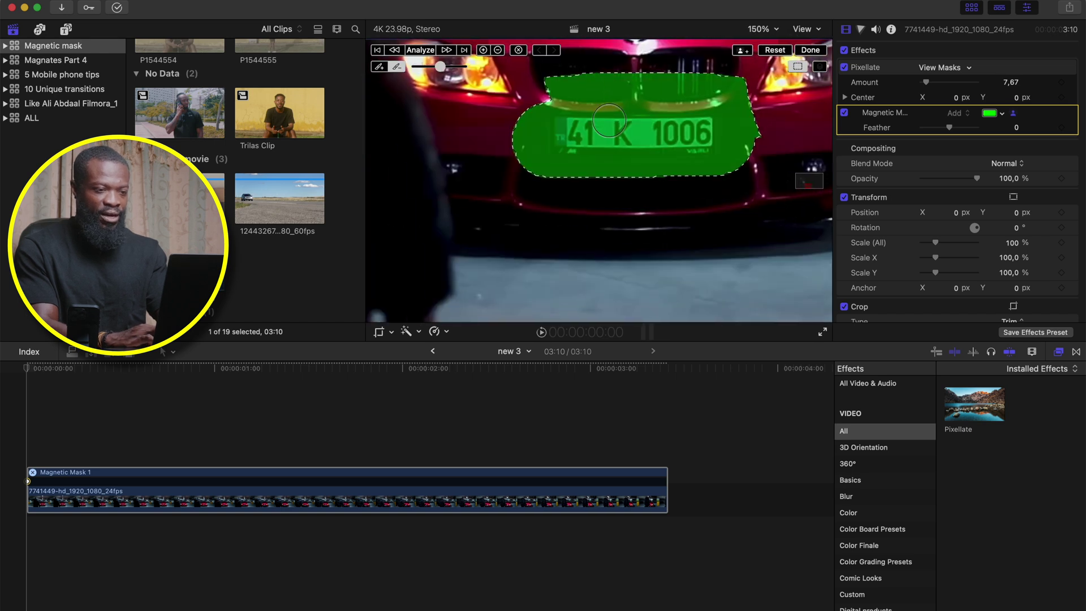
mouse_move(562, 82)
mouse_down()
mouse_move(733, 88)
mouse_move(703, 74)
mouse_move(738, 94)
mouse_move(746, 156)
mouse_move(733, 114)
mouse_move(737, 150)
mouse_move(720, 172)
mouse_move(576, 195)
mouse_move(547, 187)
mouse_move(581, 183)
mouse_move(534, 174)
mouse_move(525, 116)
mouse_move(588, 93)
mouse_up()
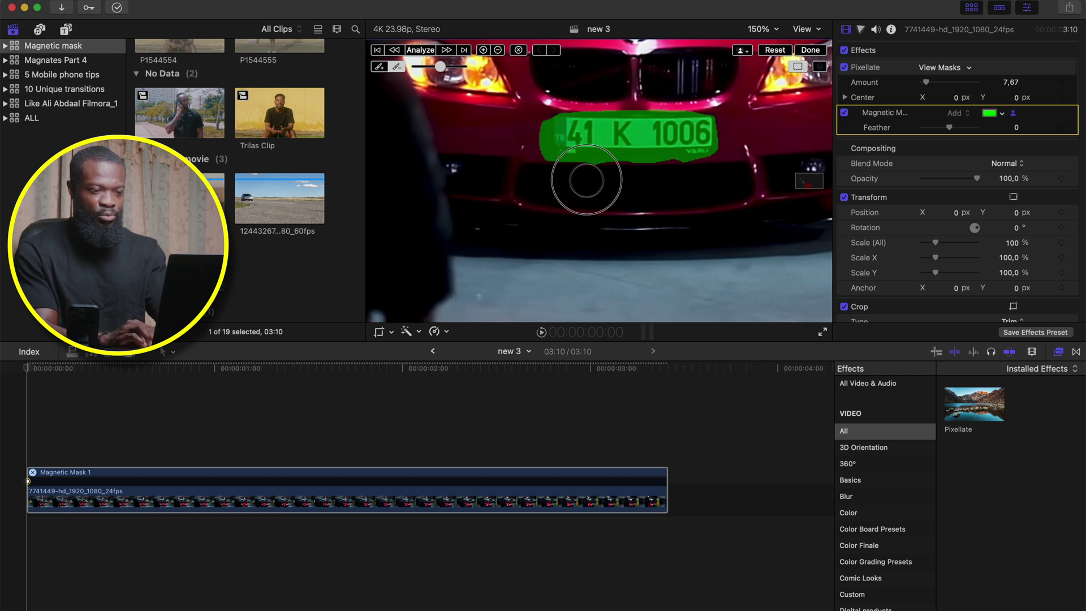
click(811, 51)
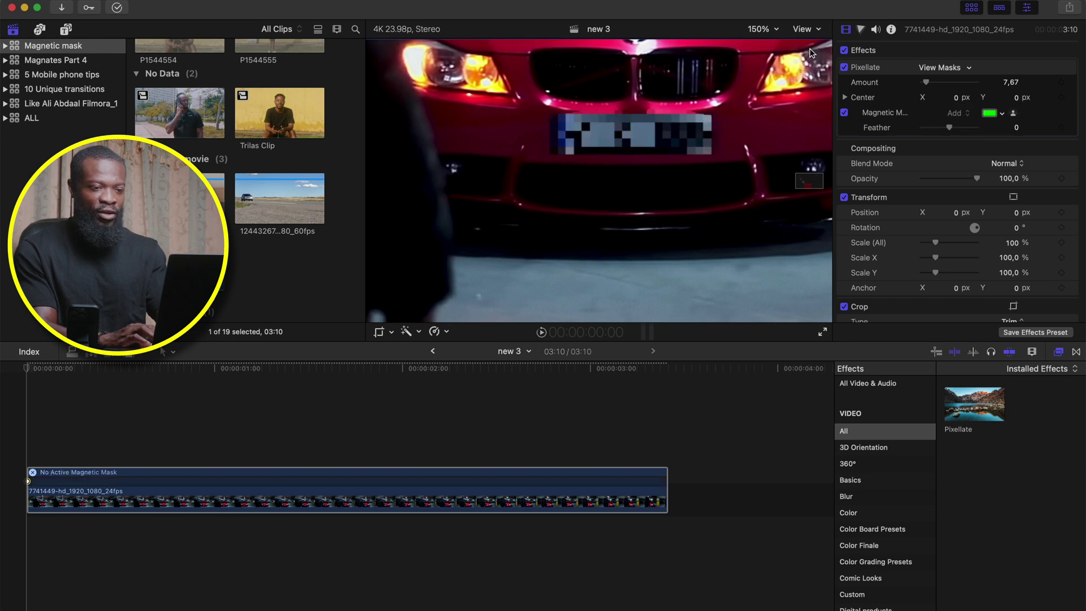
click(767, 33)
click(767, 46)
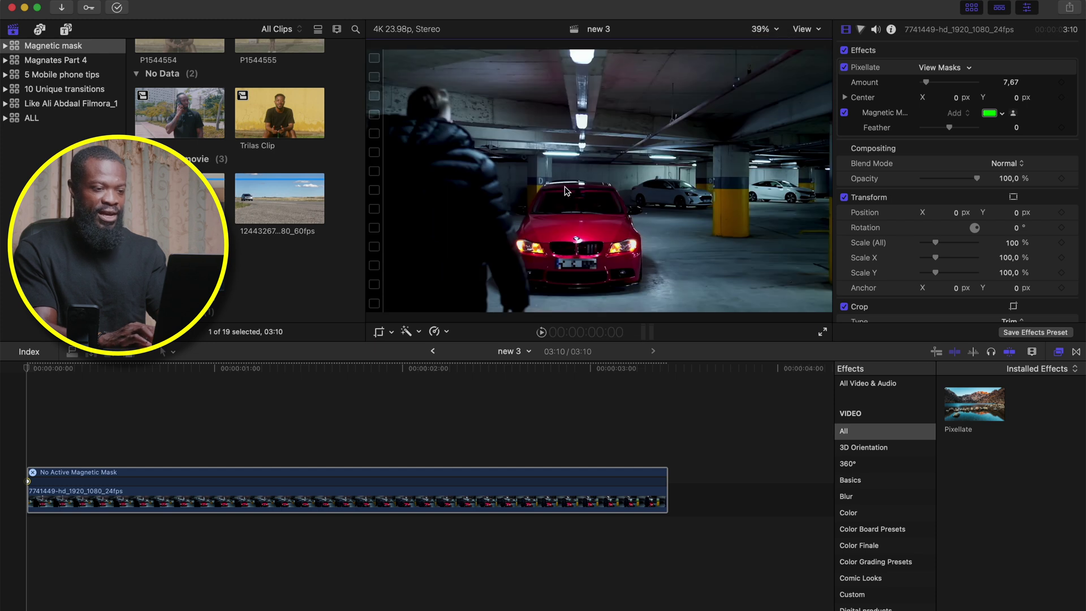
Analyze the licence plate's Magnetic Mask across the clip, and play the clip to preview the pixellated plate.
click(878, 82)
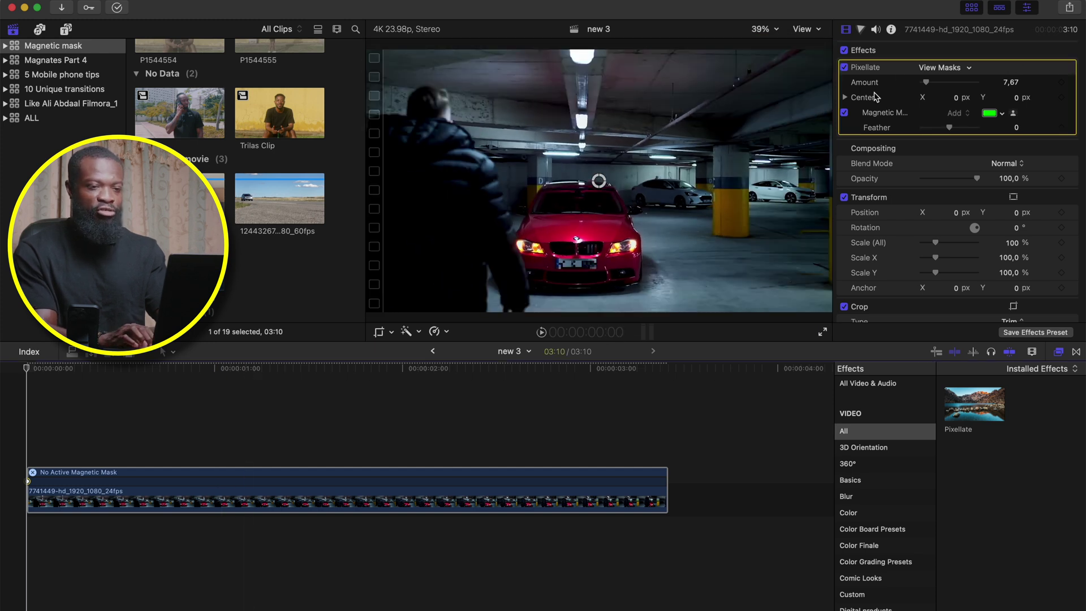
click(890, 116)
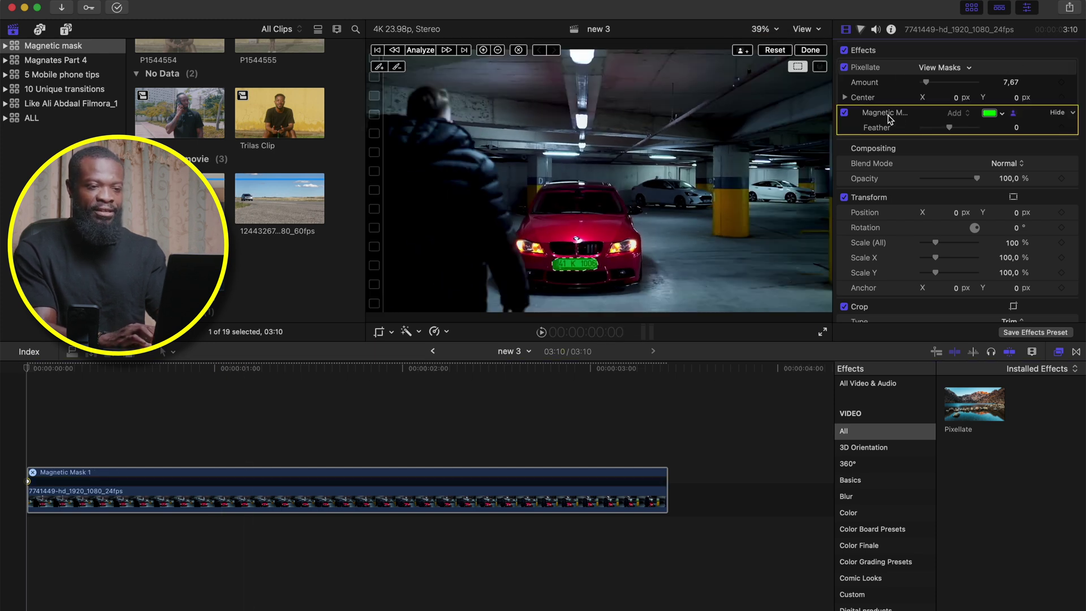
click(421, 51)
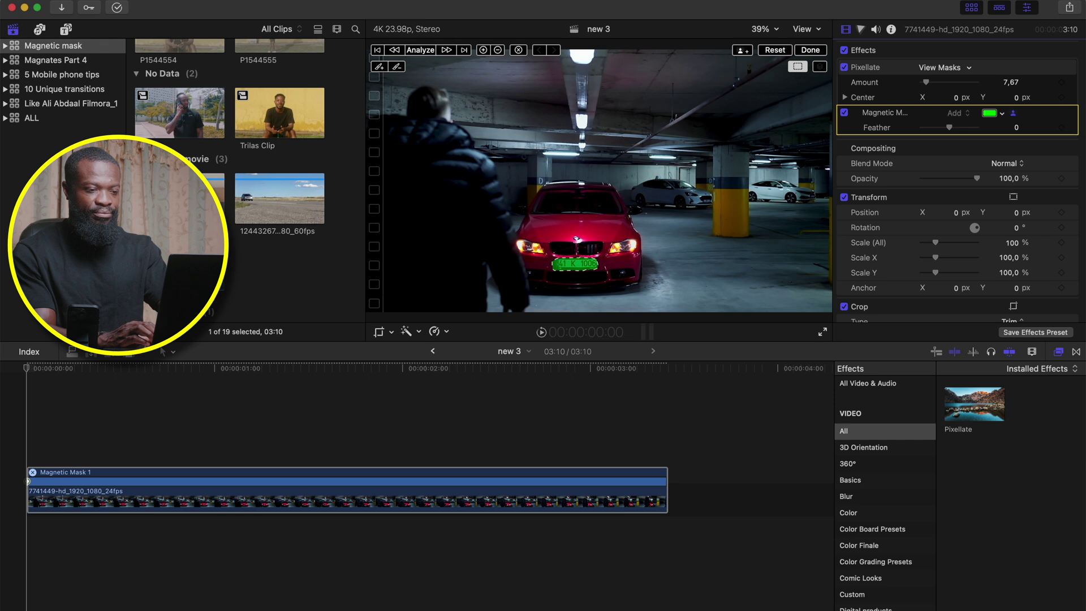
click(808, 49)
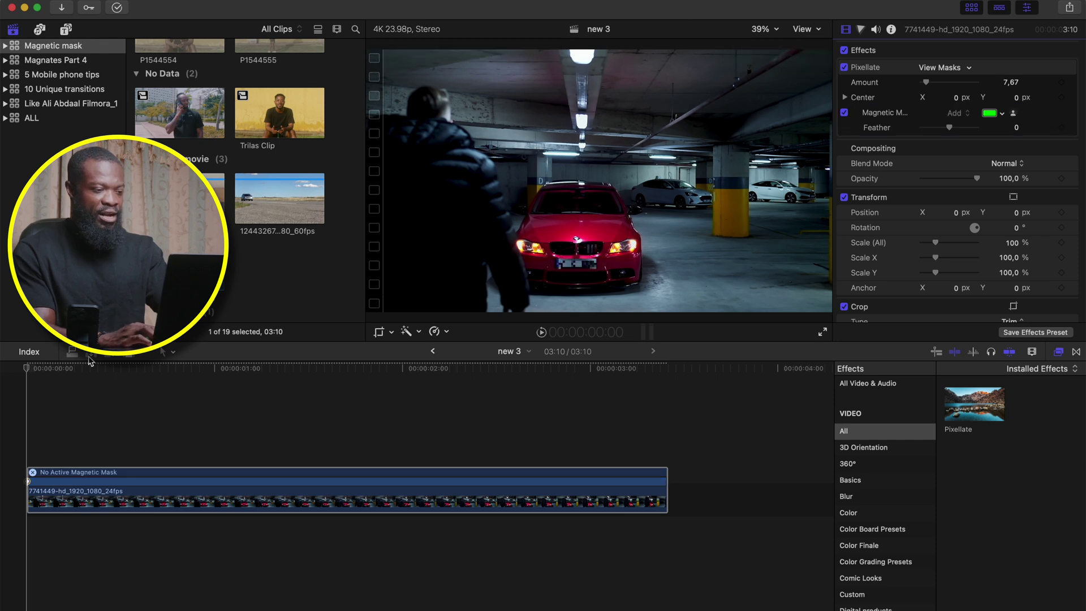
key(space)
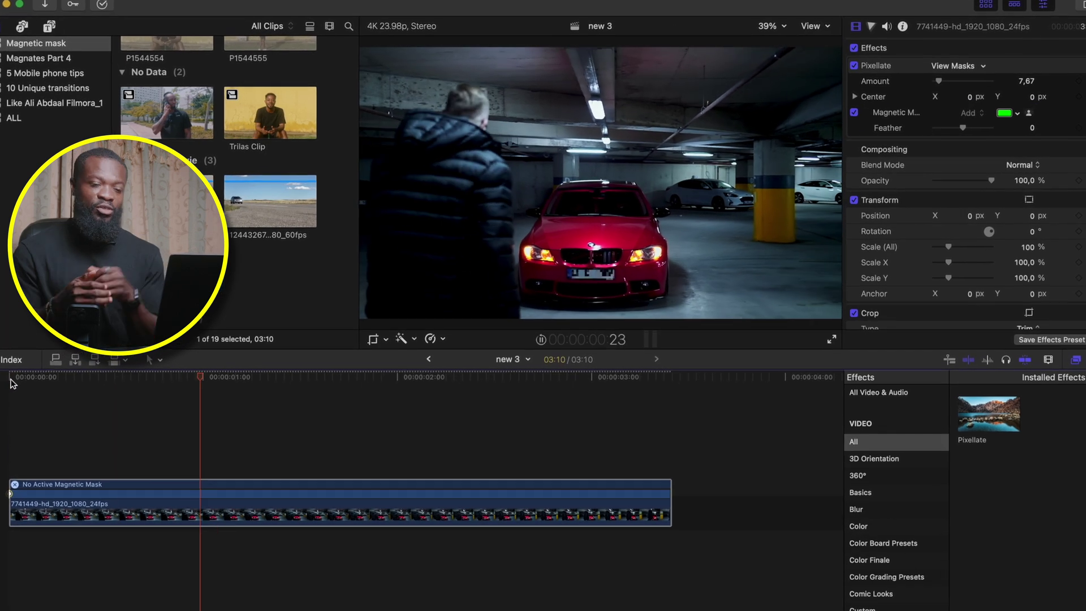